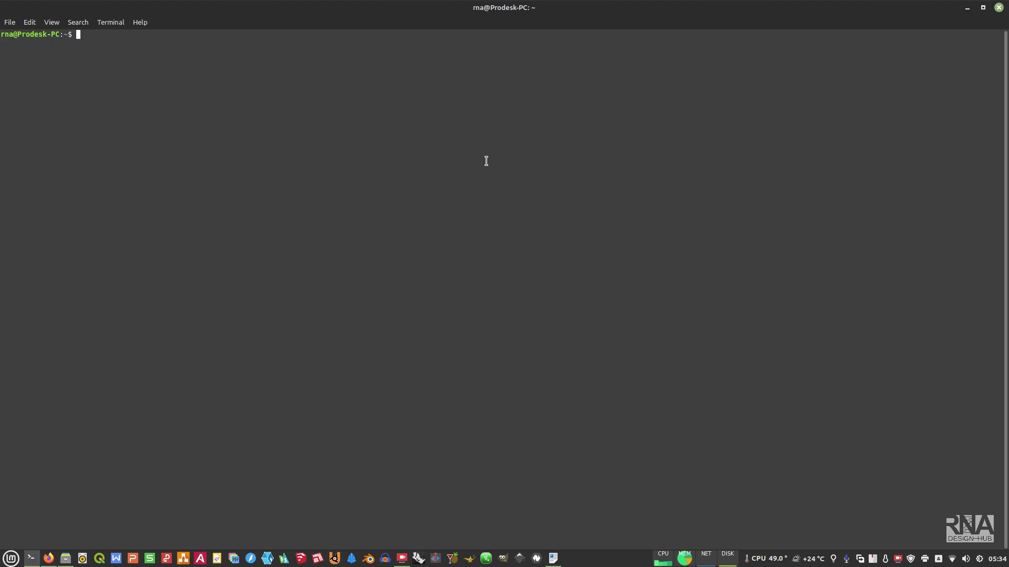
Display the system information by running neofetch, and close the terminal window
{"action": "type", "text": "neofetch"}
{"action": "key", "text": "Return"}
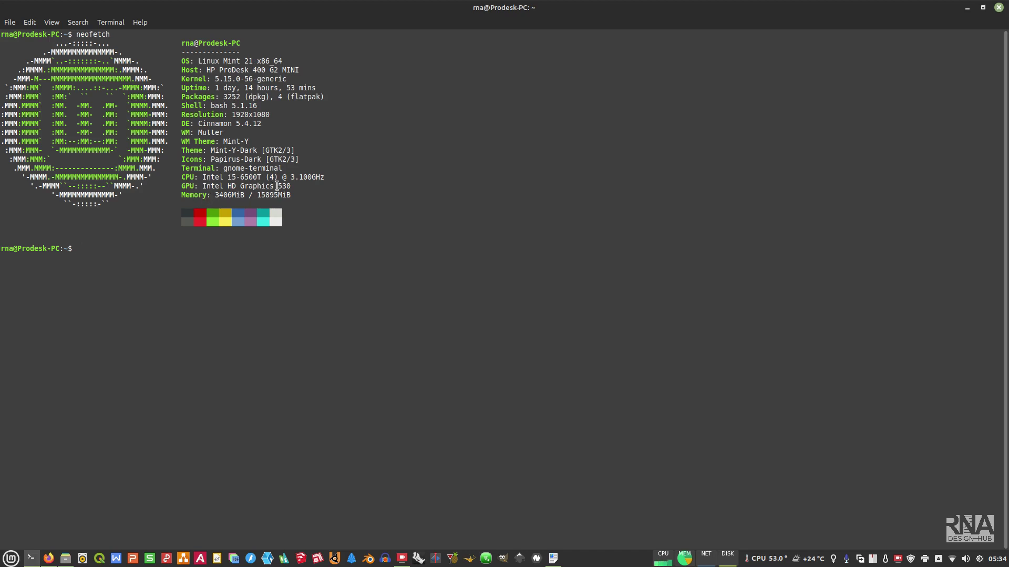
{"action": "triple_click", "coordinate": [220, 265]}
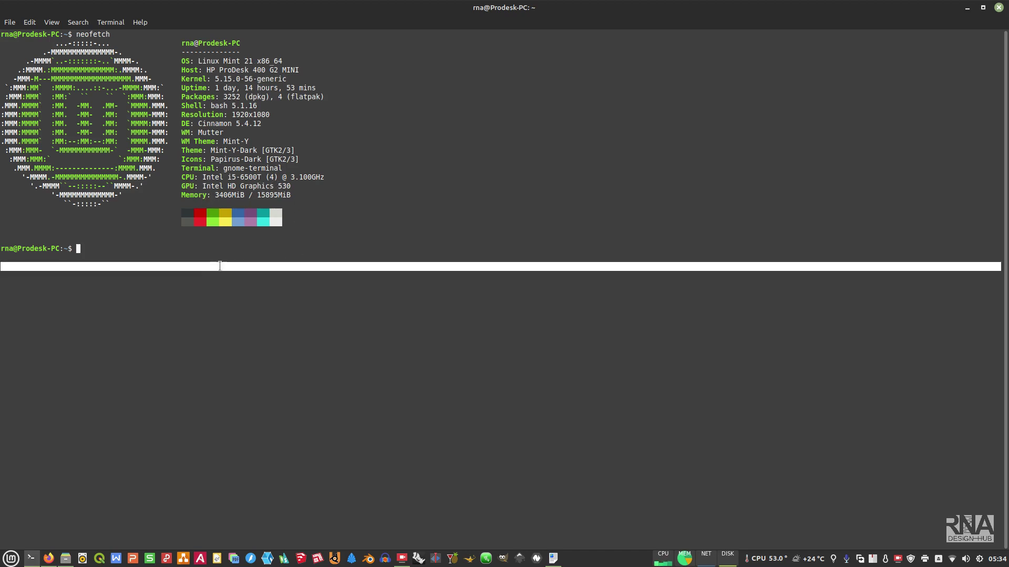
{"action": "left_click", "coordinate": [904, 110]}
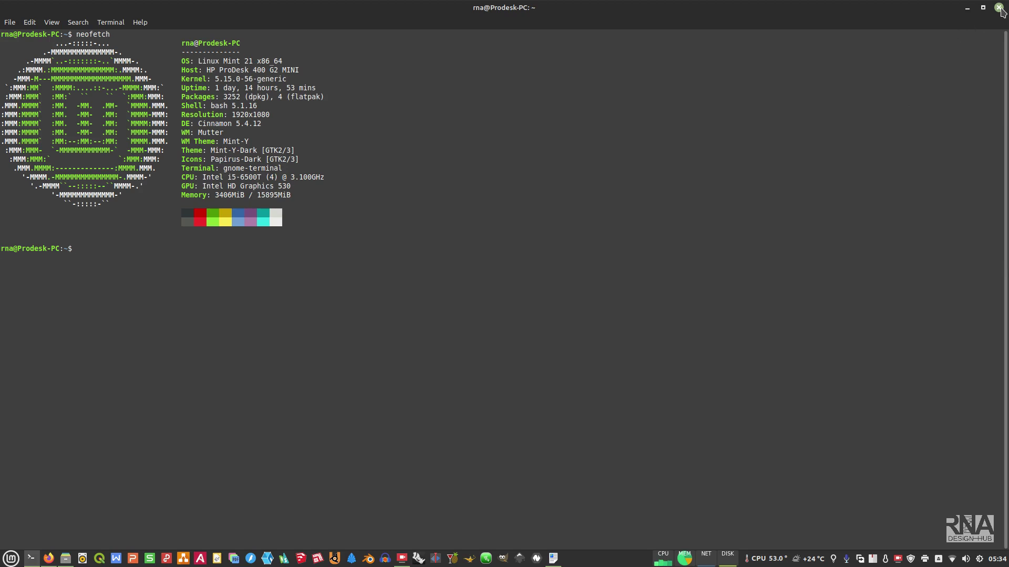
{"action": "left_click", "coordinate": [1000, 9]}
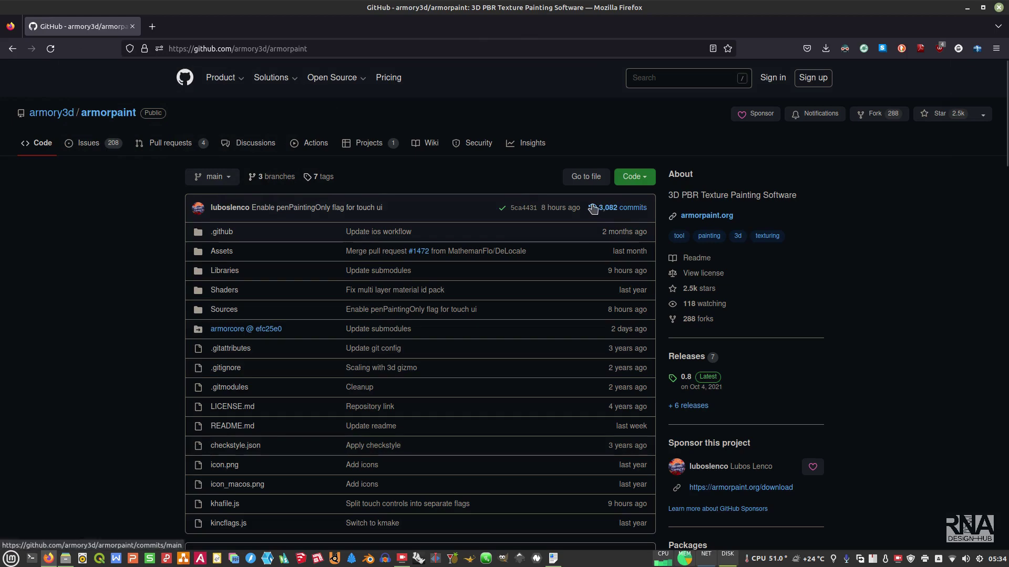
Examine the armory3d/armorpaint repository page on GitHub, including its file list, README notes and build instructions per platform
{"action": "scroll", "coordinate": [610, 209], "scroll_direction": "down", "scroll_amount": 3}
{"action": "scroll", "coordinate": [593, 210], "scroll_direction": "up", "scroll_amount": 3}
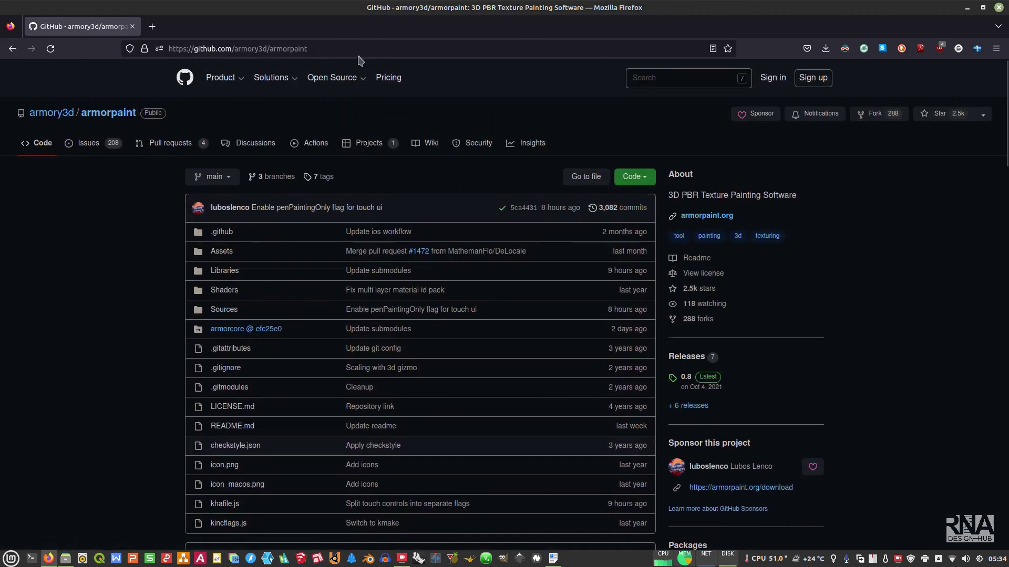
{"action": "scroll", "coordinate": [353, 242], "scroll_direction": "down", "scroll_amount": 6}
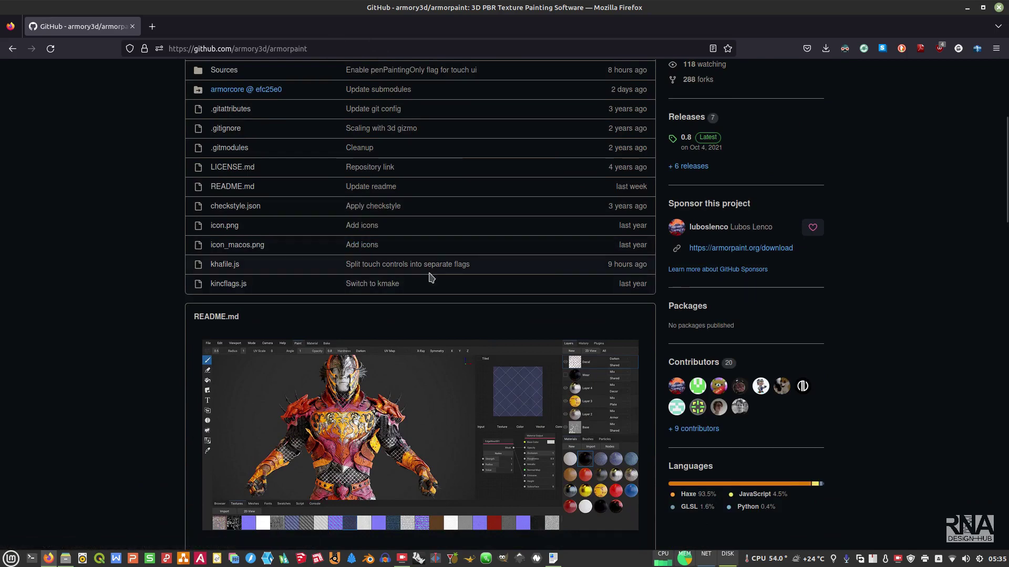
{"action": "scroll", "coordinate": [429, 278], "scroll_direction": "down", "scroll_amount": 3}
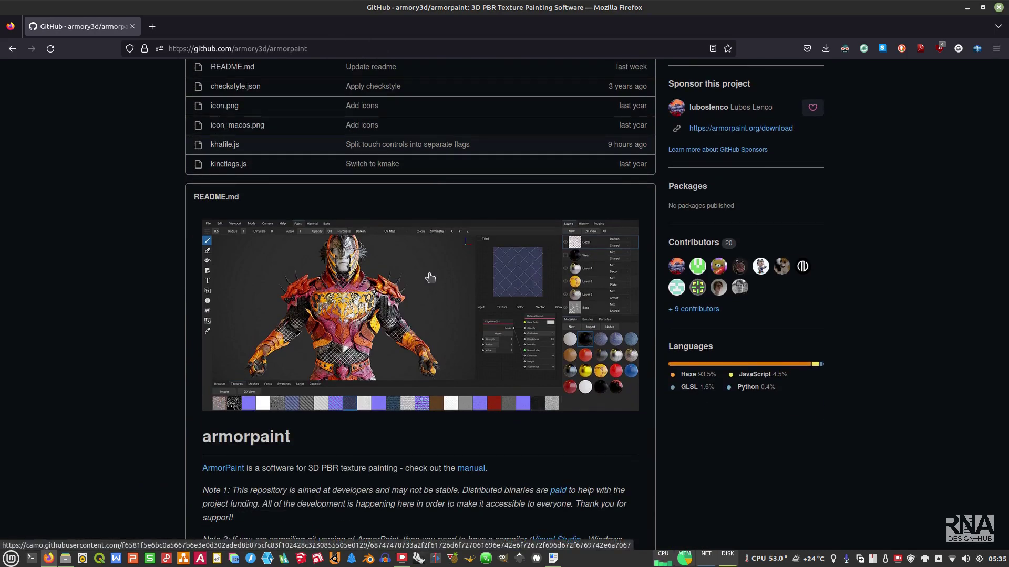
{"action": "scroll", "coordinate": [429, 277], "scroll_direction": "down", "scroll_amount": 3}
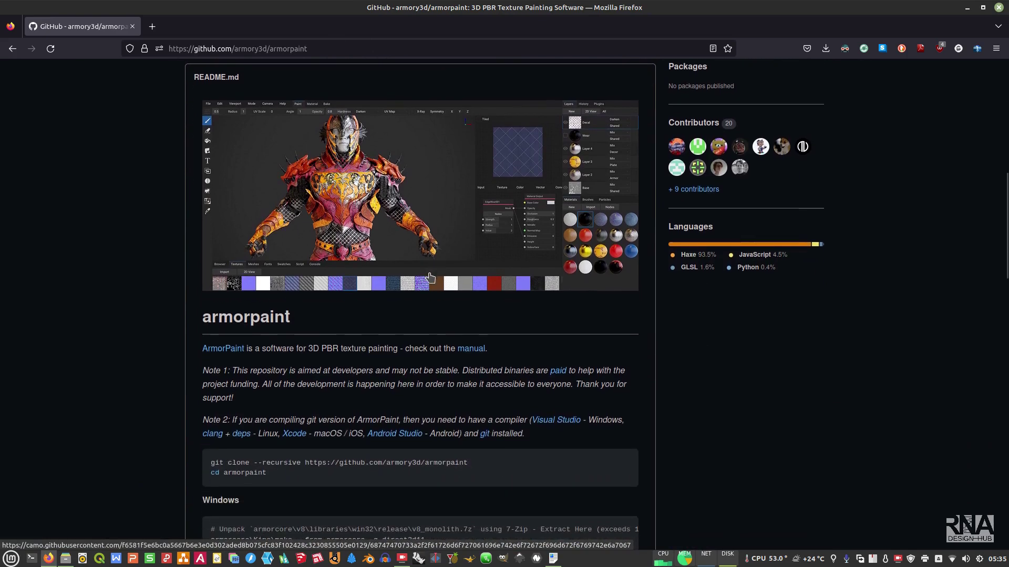
{"action": "scroll", "coordinate": [430, 277], "scroll_direction": "up", "scroll_amount": 2}
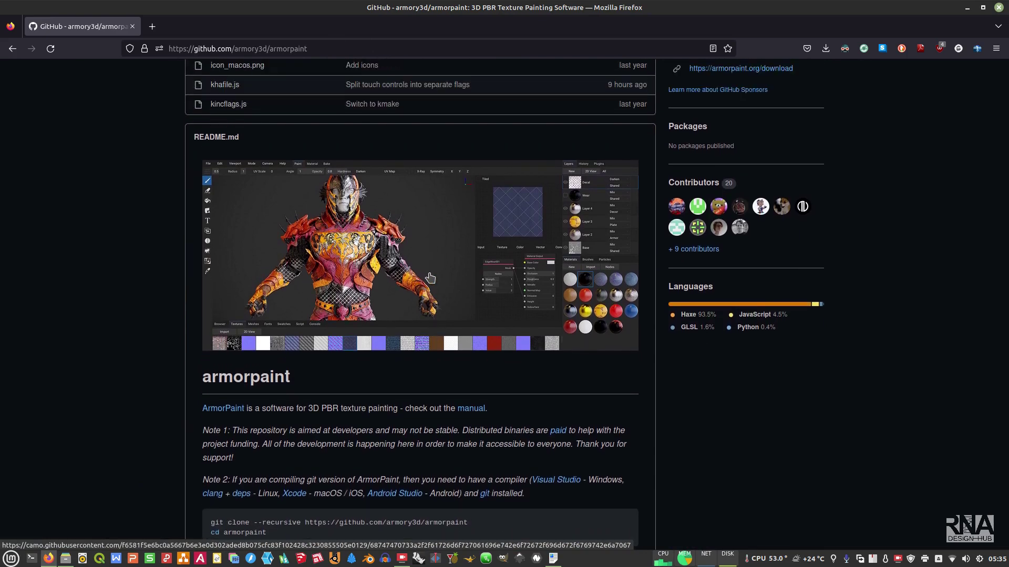
{"action": "scroll", "coordinate": [430, 278], "scroll_direction": "up", "scroll_amount": 7}
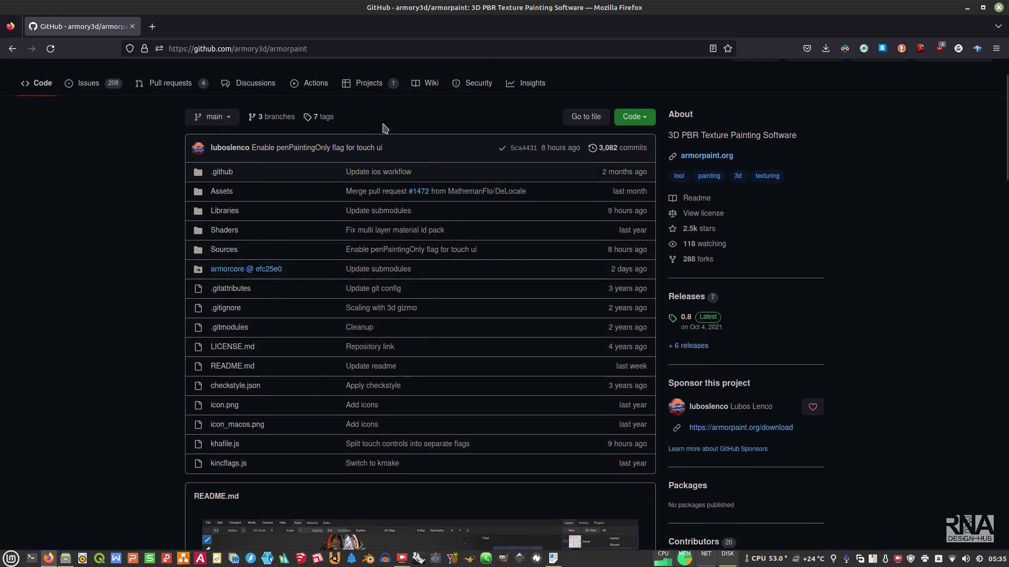
{"action": "scroll", "coordinate": [428, 289], "scroll_direction": "down", "scroll_amount": 7}
{"action": "scroll", "coordinate": [429, 292], "scroll_direction": "down", "scroll_amount": 3}
{"action": "scroll", "coordinate": [428, 292], "scroll_direction": "up", "scroll_amount": 2}
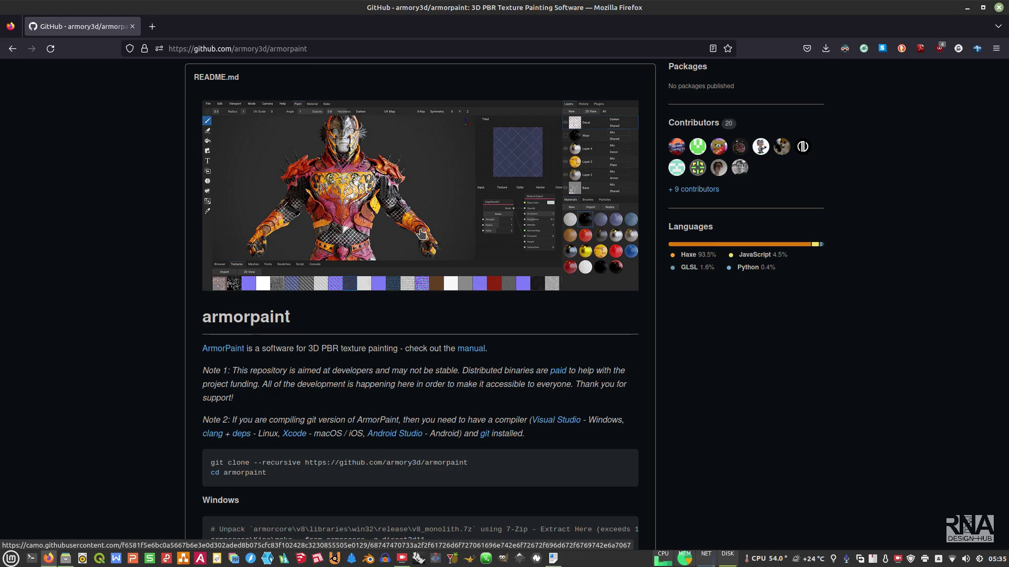
{"action": "scroll", "coordinate": [467, 342], "scroll_direction": "down", "scroll_amount": 15}
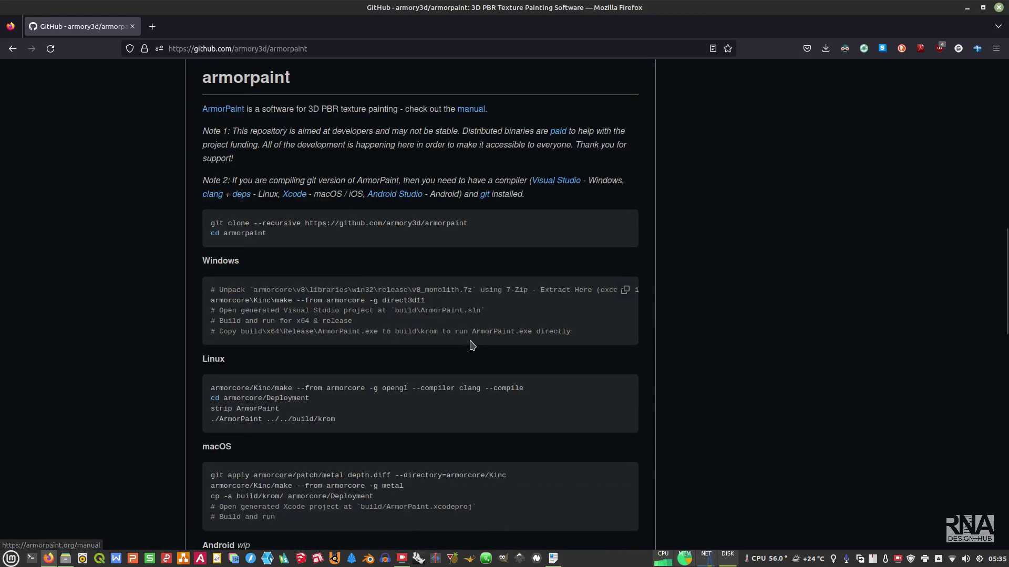
{"action": "scroll", "coordinate": [471, 345], "scroll_direction": "down", "scroll_amount": 6}
{"action": "scroll", "coordinate": [471, 345], "scroll_direction": "up", "scroll_amount": 20}
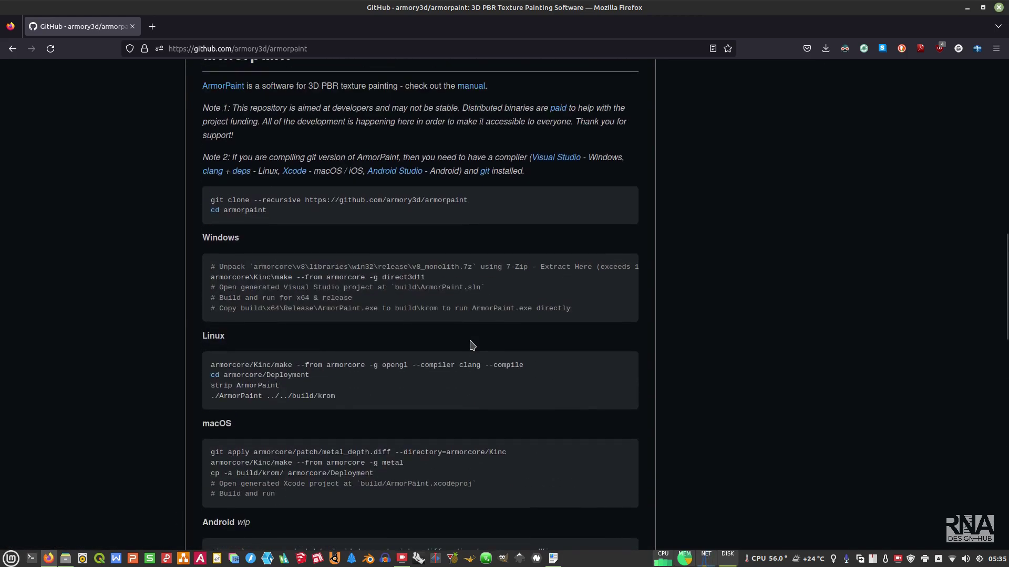
{"action": "scroll", "coordinate": [471, 345], "scroll_direction": "up", "scroll_amount": 8}
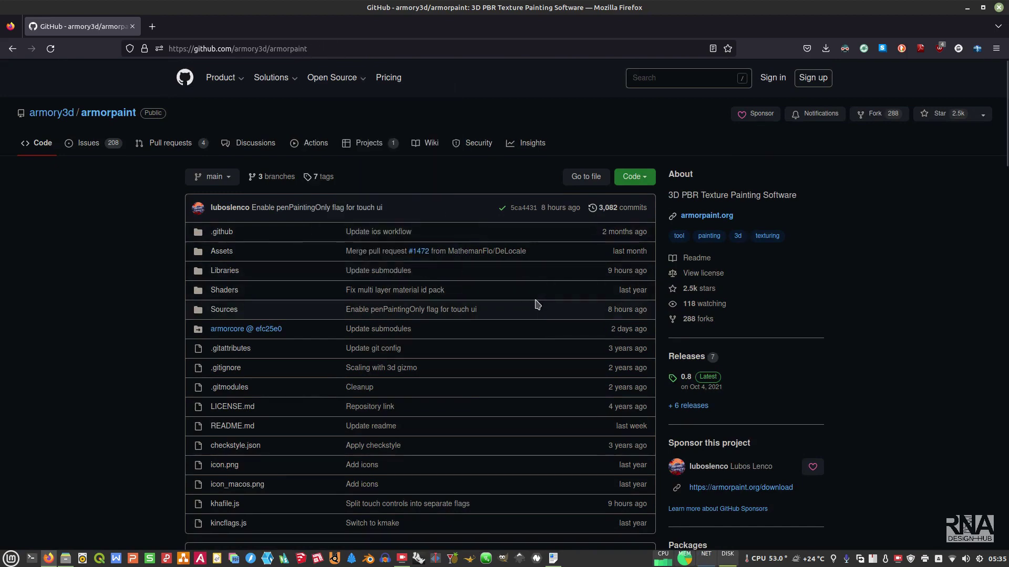
{"action": "scroll", "coordinate": [535, 303], "scroll_direction": "down", "scroll_amount": 8}
{"action": "scroll", "coordinate": [536, 304], "scroll_direction": "down", "scroll_amount": 3}
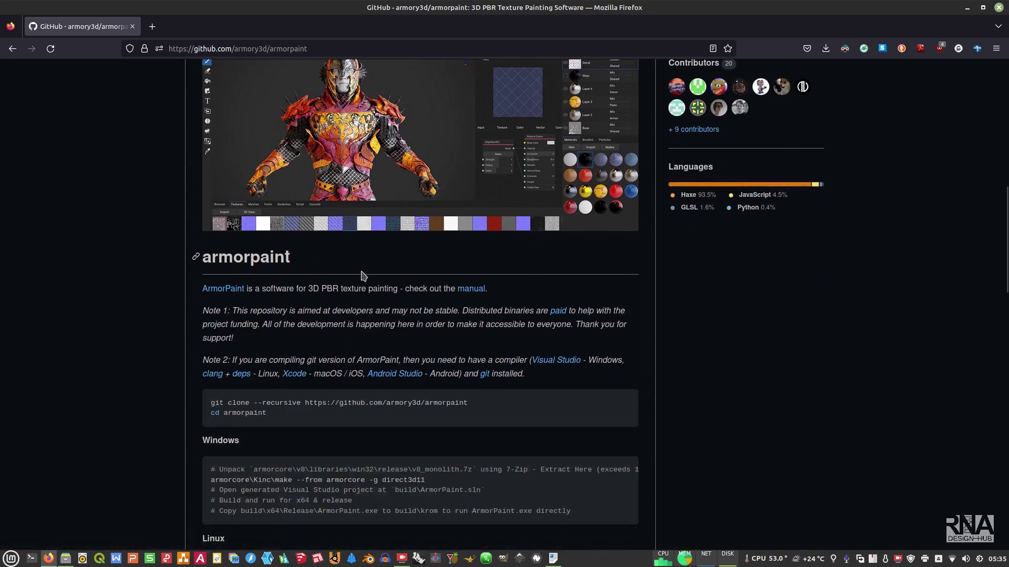
{"action": "scroll", "coordinate": [368, 277], "scroll_direction": "down", "scroll_amount": 3}
{"action": "scroll", "coordinate": [367, 276], "scroll_direction": "up", "scroll_amount": 1}
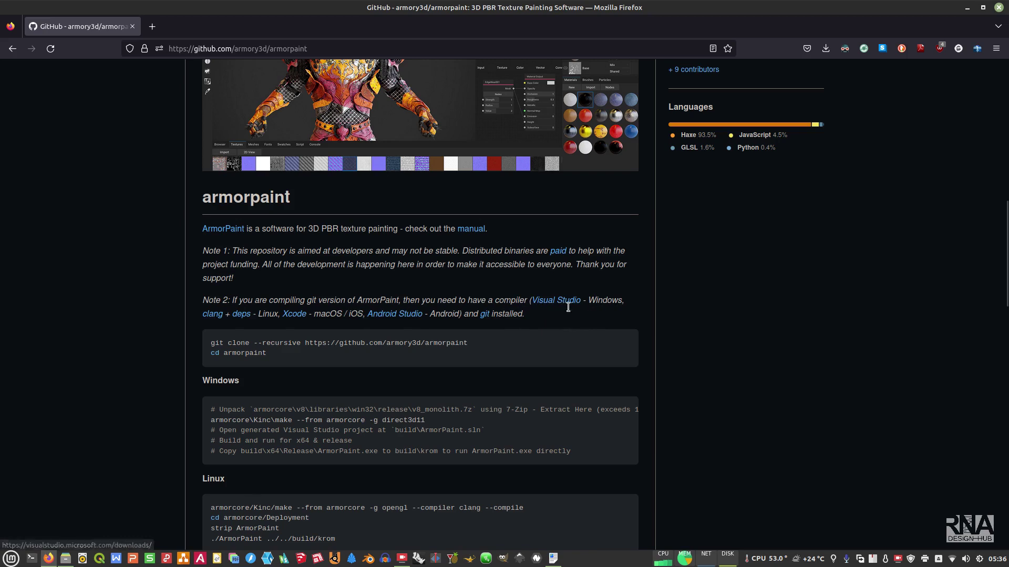
Open the README's deps and clang links for Linux in separate new browser tabs
{"action": "right_click", "coordinate": [241, 319]}
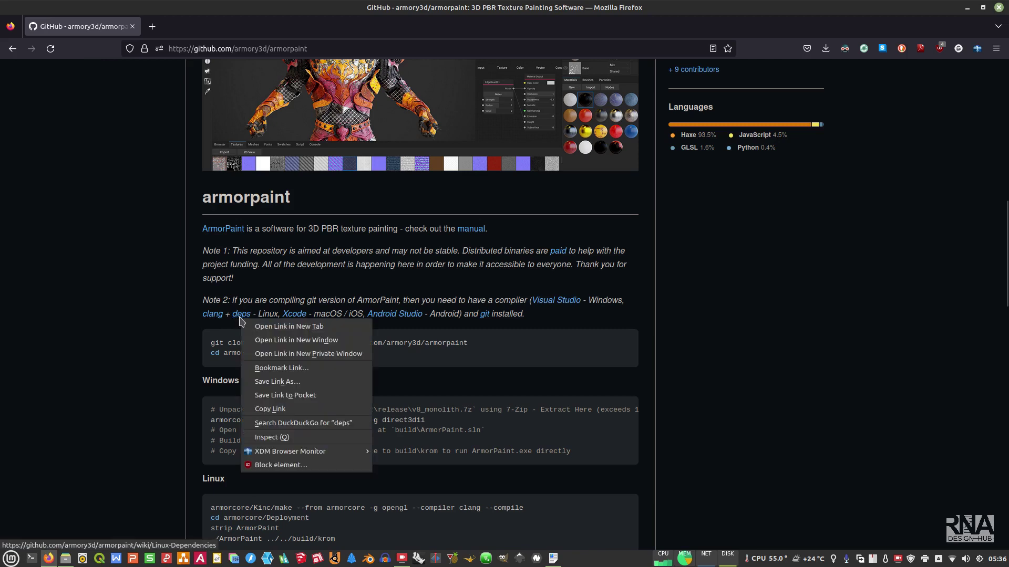
{"action": "left_click", "coordinate": [303, 333]}
{"action": "right_click", "coordinate": [221, 316]}
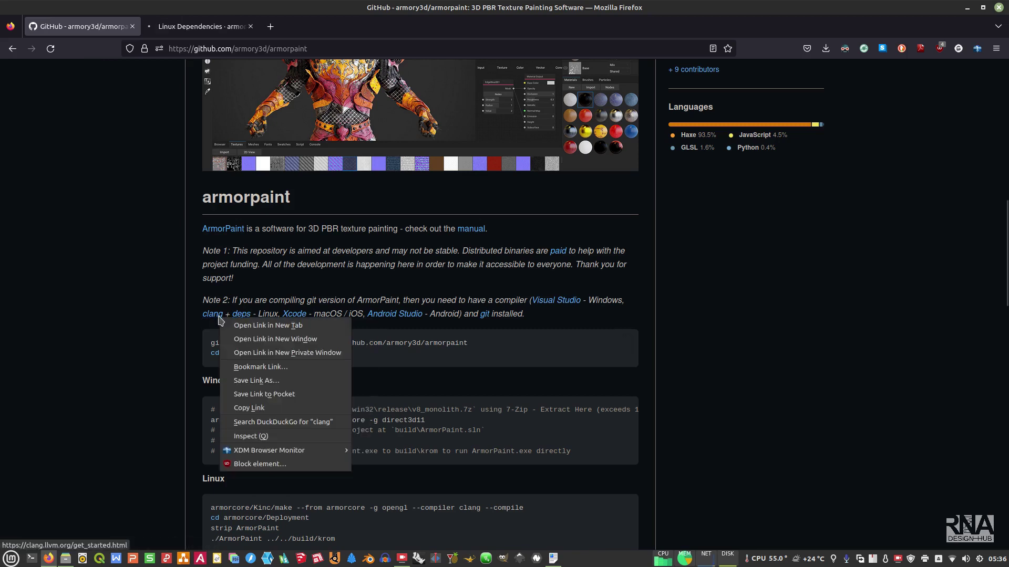
{"action": "left_click", "coordinate": [239, 326]}
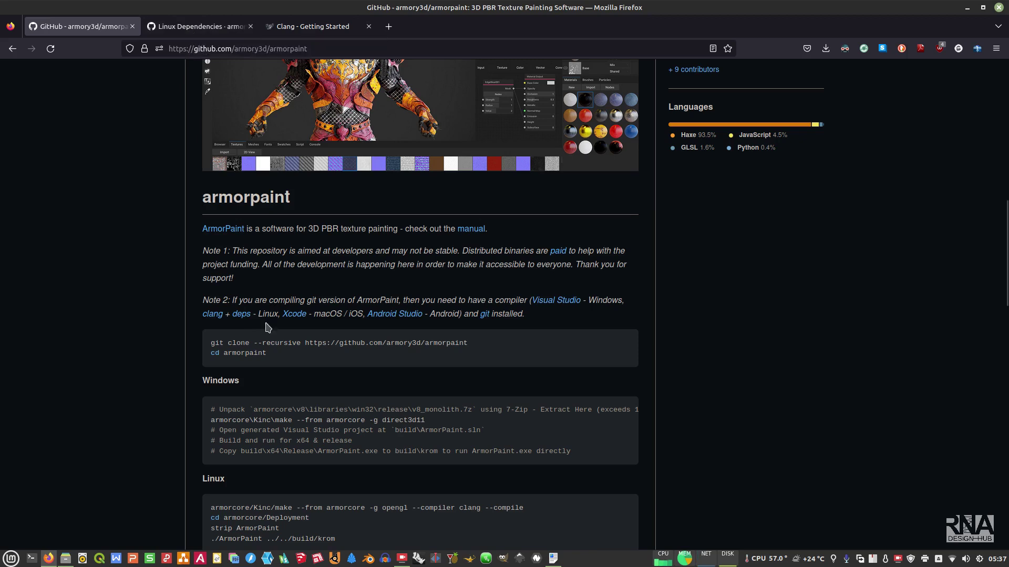
Copy the full Debian/Ubuntu package install command from the Linux Dependencies wiki page
{"action": "left_click", "coordinate": [225, 31]}
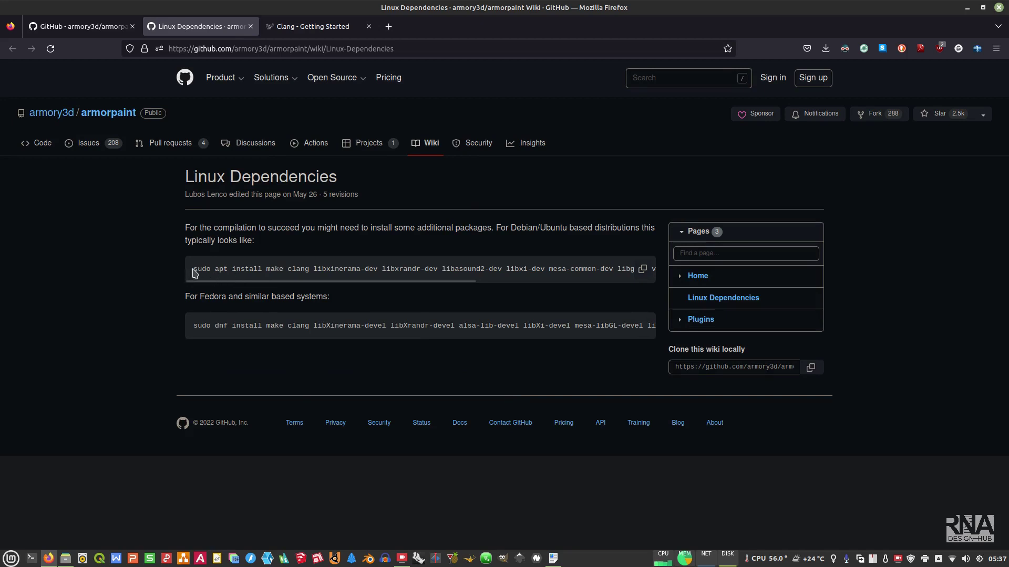
{"action": "left_click_drag", "start_coordinate": [227, 269], "coordinate": [637, 271]}
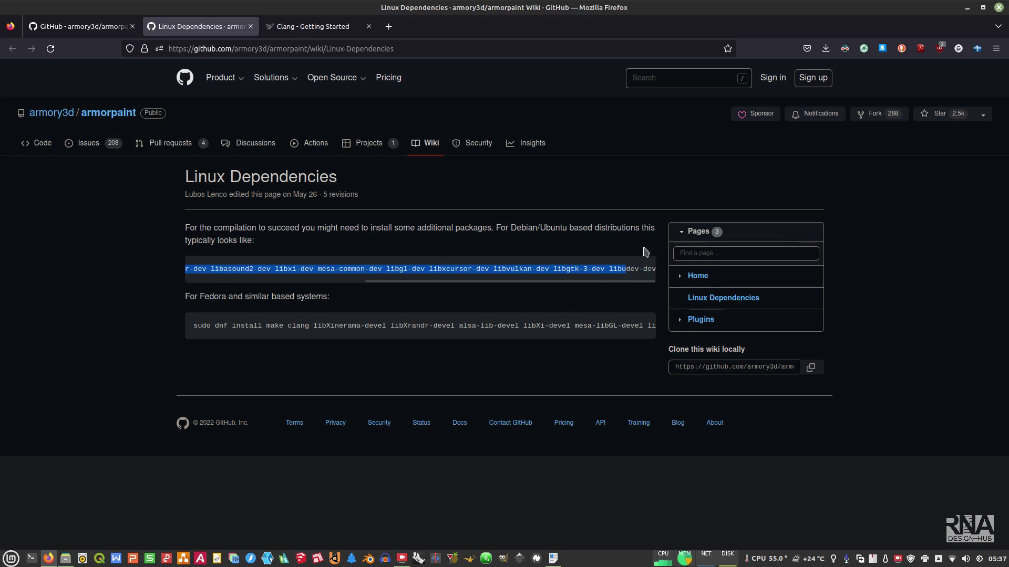
{"action": "left_click", "coordinate": [646, 251]}
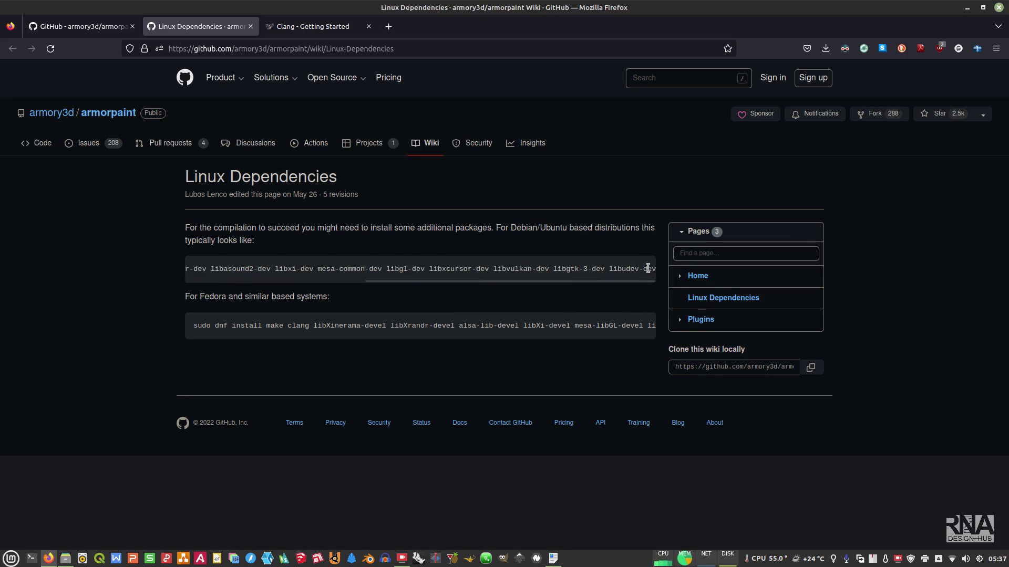
{"action": "left_click_drag", "start_coordinate": [654, 269], "coordinate": [645, 268]}
{"action": "left_click", "coordinate": [645, 270]}
{"action": "left_click", "coordinate": [646, 271]}
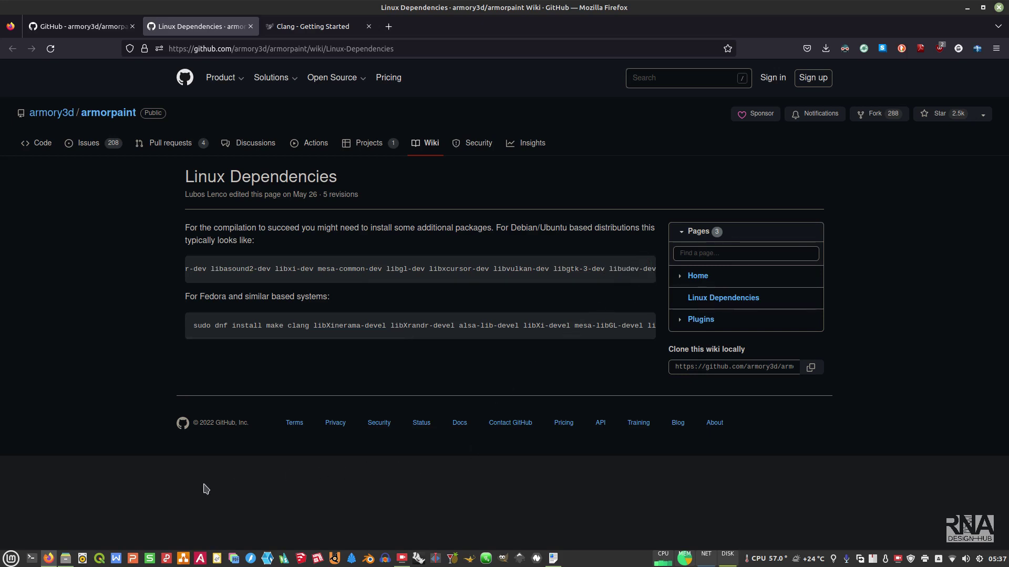
Try to install the dependencies by running the copied apt command in a new terminal, authenticating with the sudo password
{"action": "left_click", "coordinate": [32, 556]}
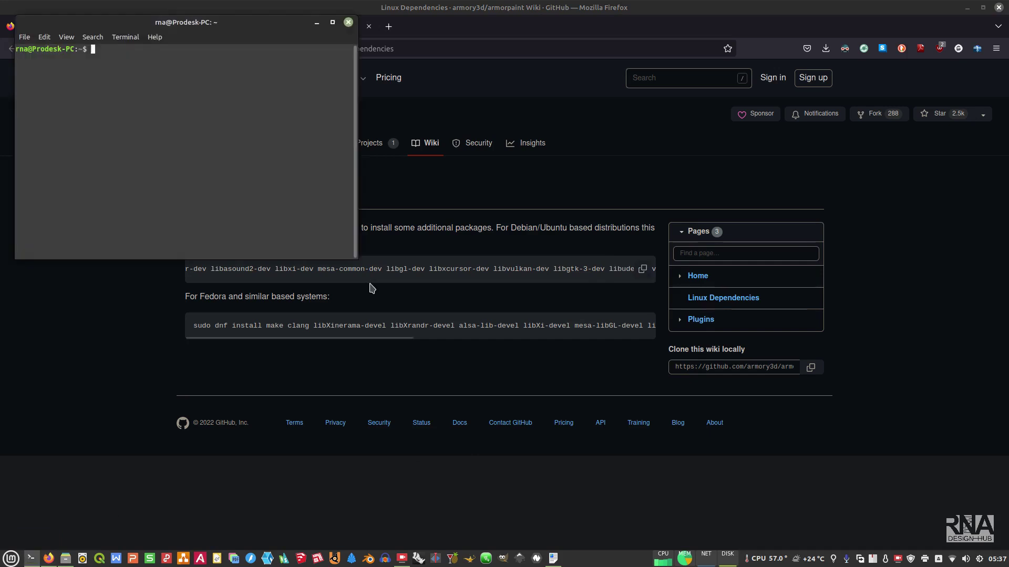
{"action": "right_click", "coordinate": [171, 97]}
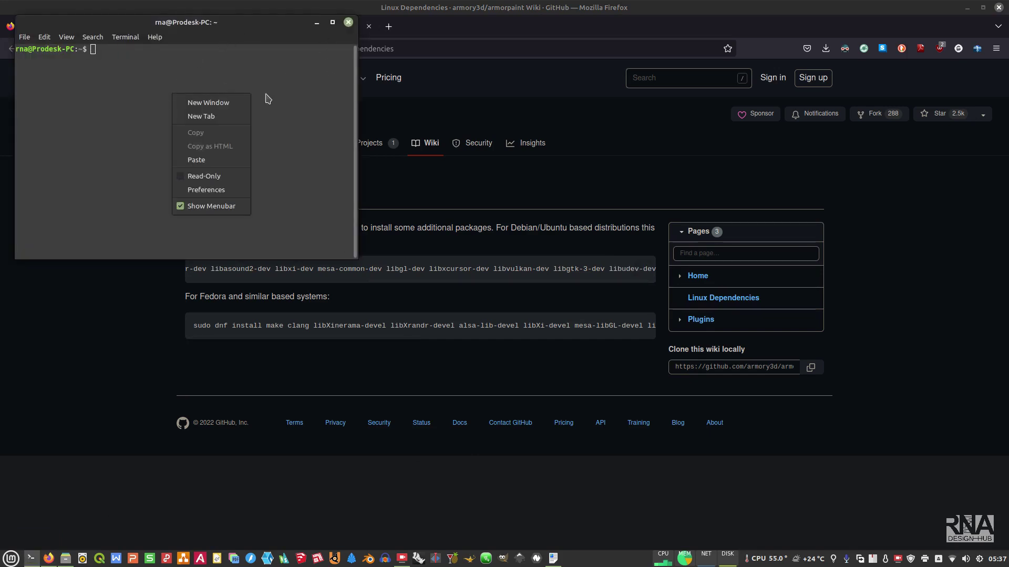
{"action": "left_click", "coordinate": [197, 160]}
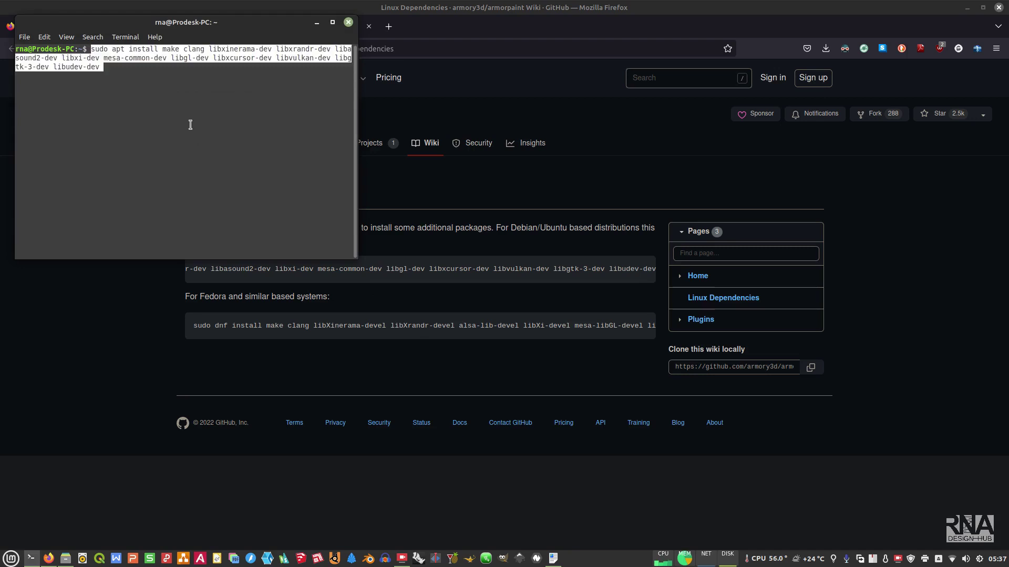
{"action": "key", "text": "Return"}
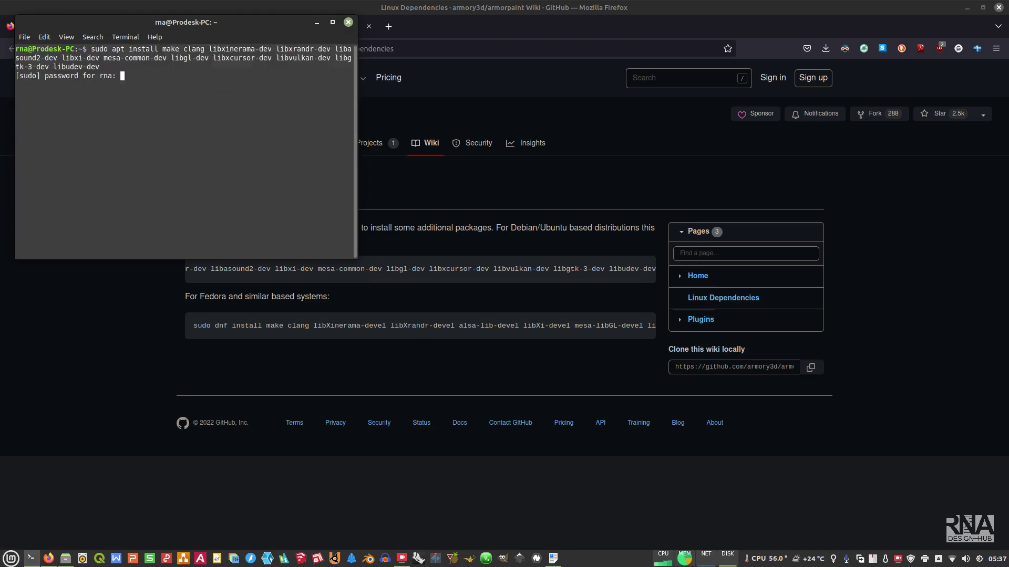
{"action": "type", "text": "****"}
{"action": "key", "text": "Return"}
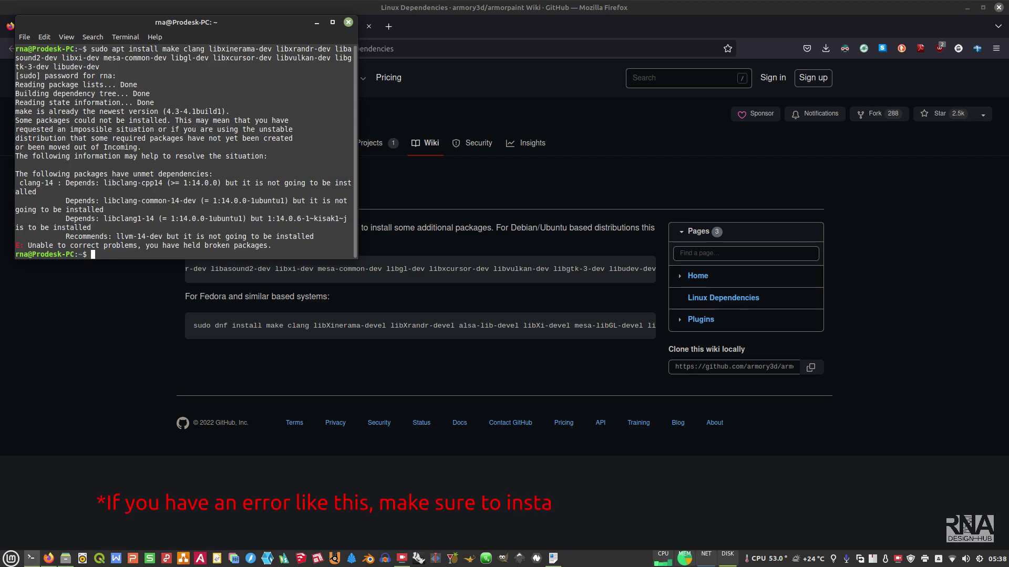
Recall the dependency install command in the terminal and remove the clang package from it
{"action": "key", "text": "Up"}
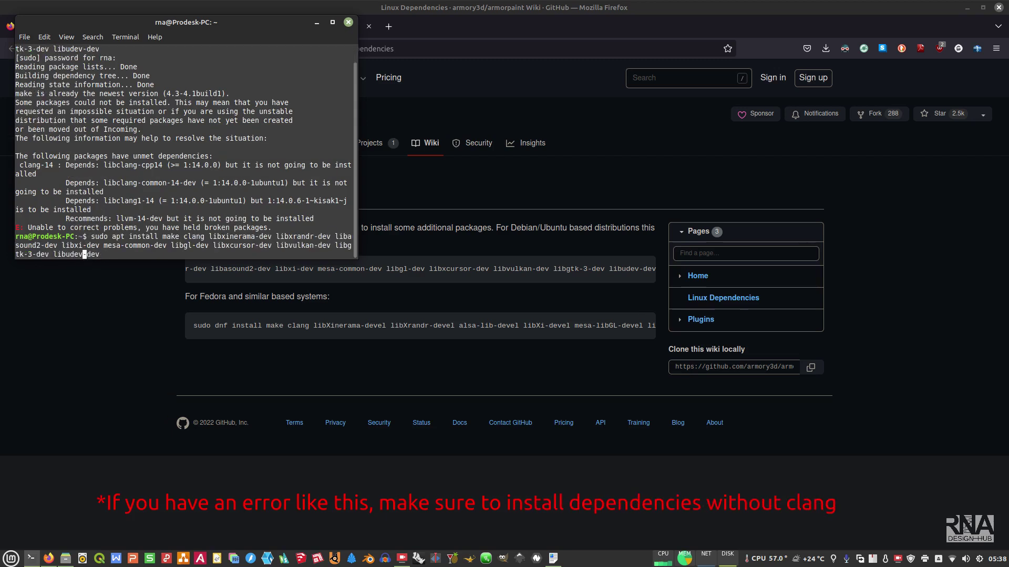
{"action": "key", "text": "ctrl+Left"}
{"action": "key", "text": "ctrl+Left"}
{"action": "key", "text": "ctrl+Left"}
{"action": "key", "text": "ctrl+Left"}
{"action": "key", "text": "ctrl+Left"}
{"action": "key", "text": "Left"}
{"action": "key", "text": "Left"}
{"action": "key", "text": "Left"}
{"action": "key", "text": "Left"}
{"action": "key", "text": "Left"}
{"action": "key", "text": "Left"}
{"action": "key", "text": "Left"}
{"action": "key", "text": "Left"}
{"action": "key", "text": "Left"}
{"action": "key", "text": "Left"}
{"action": "key", "text": "Left"}
{"action": "key", "text": "Left"}
{"action": "key", "text": "Left"}
{"action": "key", "text": "Left"}
{"action": "key", "text": "Left"}
{"action": "left_click", "coordinate": [316, 237]}
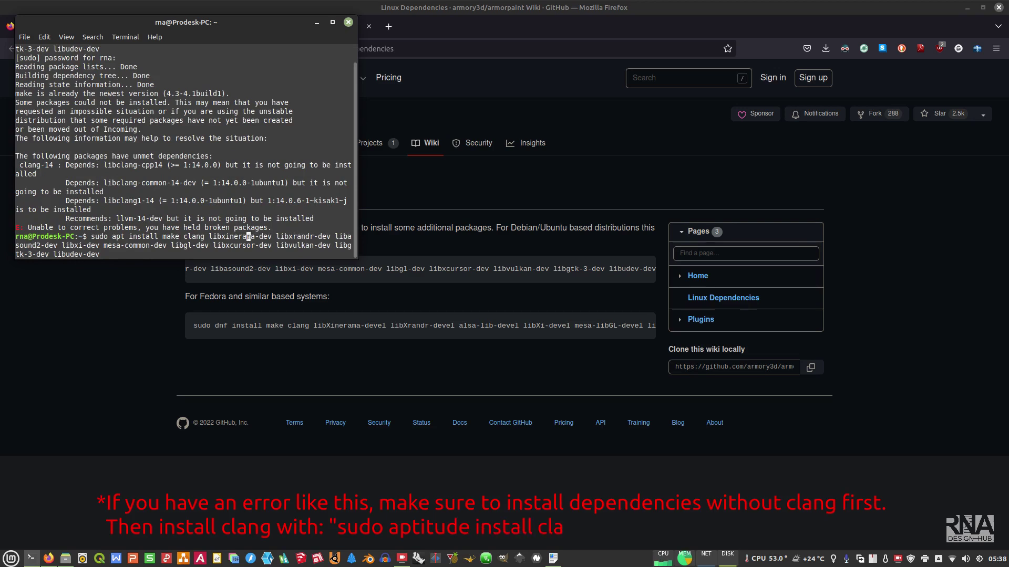
{"action": "key", "text": "BackSpace"}
{"action": "key", "text": "BackSpace"}
{"action": "key", "text": "BackSpace"}
{"action": "key", "text": "BackSpace"}
{"action": "key", "text": "BackSpace"}
{"action": "key", "text": "BackSpace"}
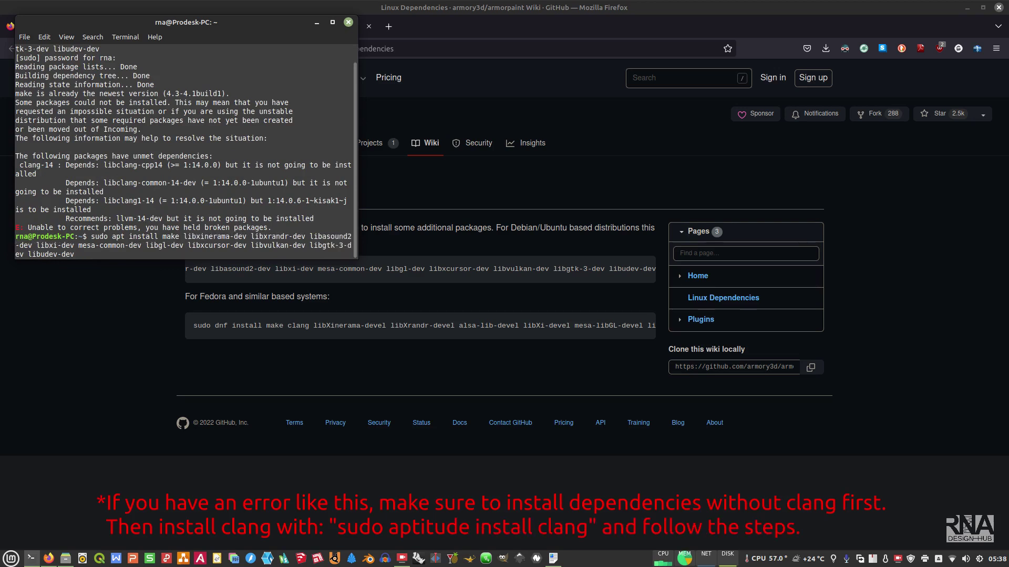
Run the dependency installation without clang and confirm it with y
{"action": "key", "text": "Return"}
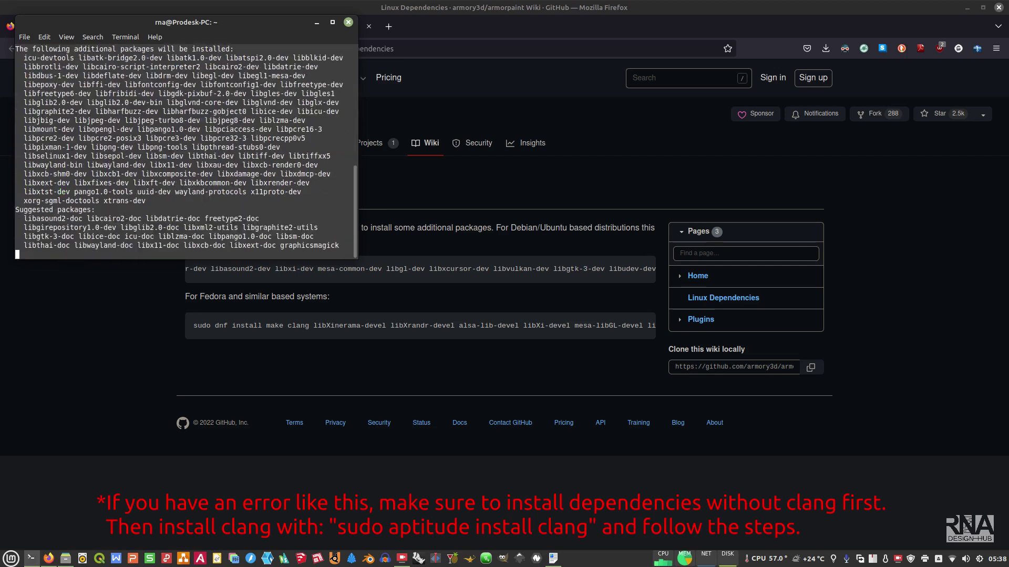
{"action": "type", "text": "y"}
{"action": "key", "text": "Return"}
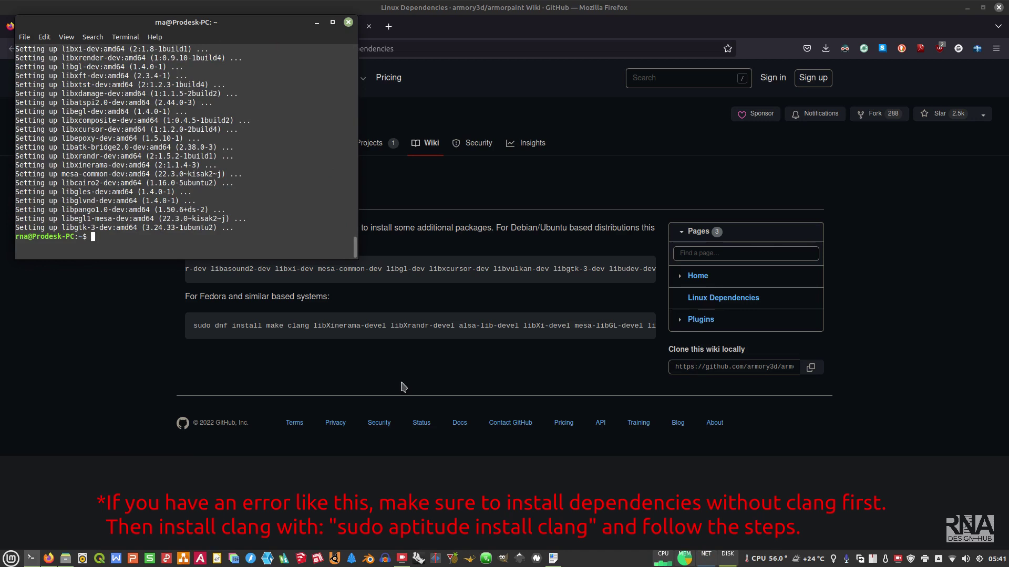
Try to install clang with apt, and rerun the installation as "sudo aptitude install clang"
{"action": "type", "text": "sudo apt install clang"}
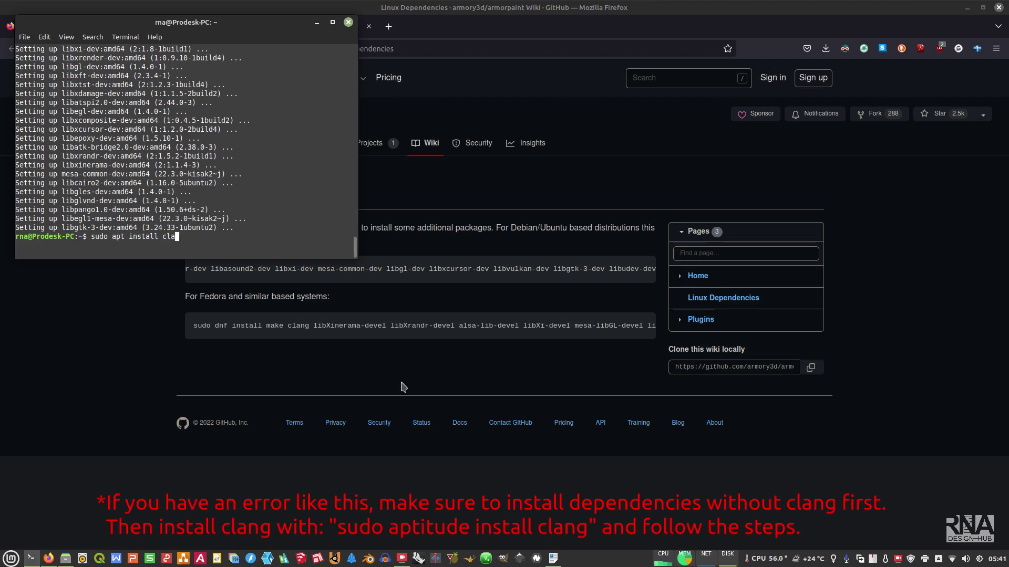
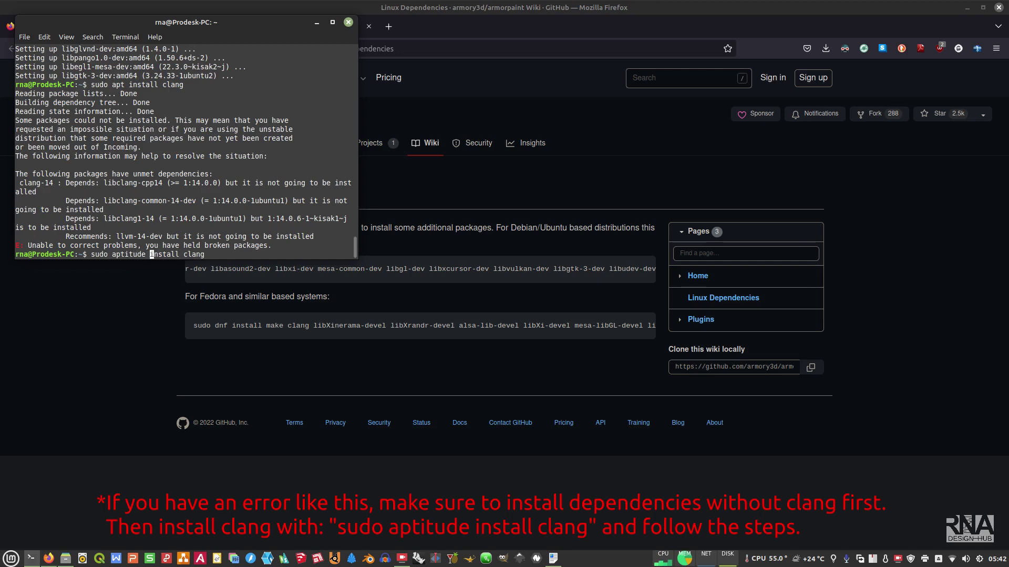
{"action": "key", "text": "Right"}
{"action": "key", "text": "Right"}
{"action": "key", "text": "Right"}
{"action": "key", "text": "Right"}
{"action": "key", "text": "Right"}
{"action": "key", "text": "Right"}
{"action": "key", "text": "Right"}
{"action": "key", "text": "Right"}
{"action": "key", "text": "Right"}
{"action": "key", "text": "Right"}
{"action": "key", "text": "Right"}
{"action": "key", "text": "Right"}
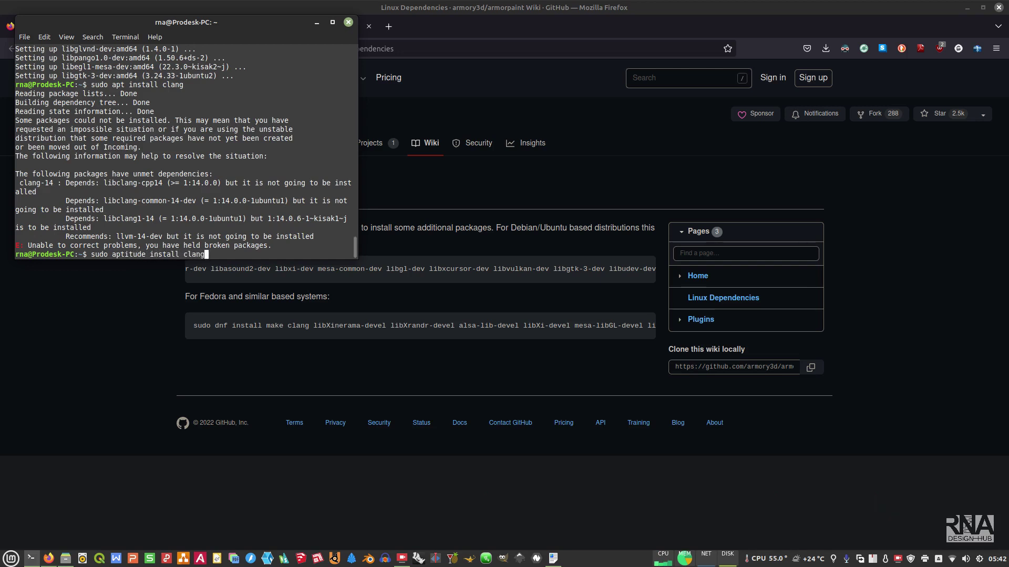
{"action": "key", "text": "Return"}
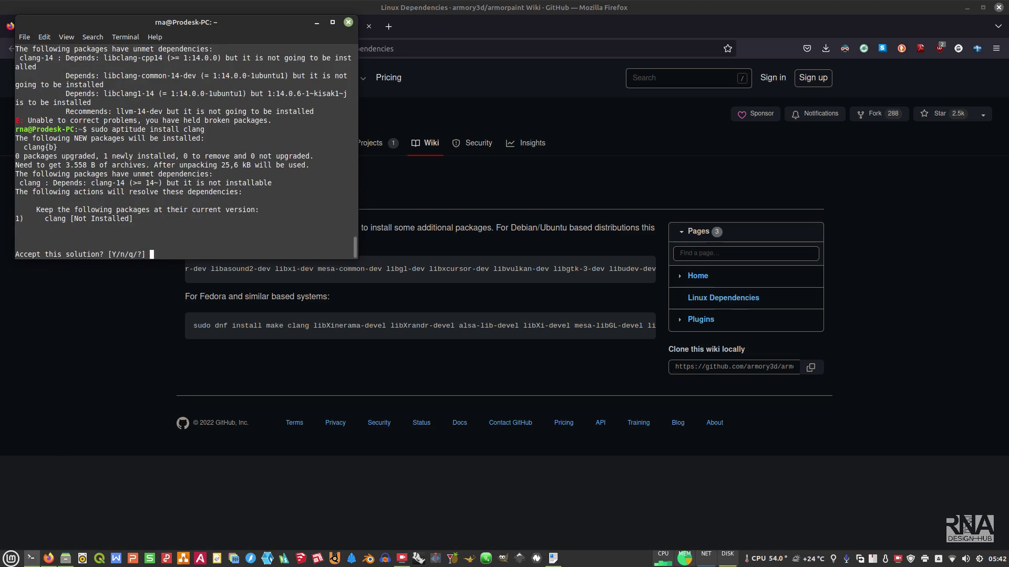
Decline aptitude's first proposed solution, accept the one installing clang-14 with downgraded LLVM packages, and confirm the installation
{"action": "type", "text": "n"}
{"action": "key", "text": "Return"}
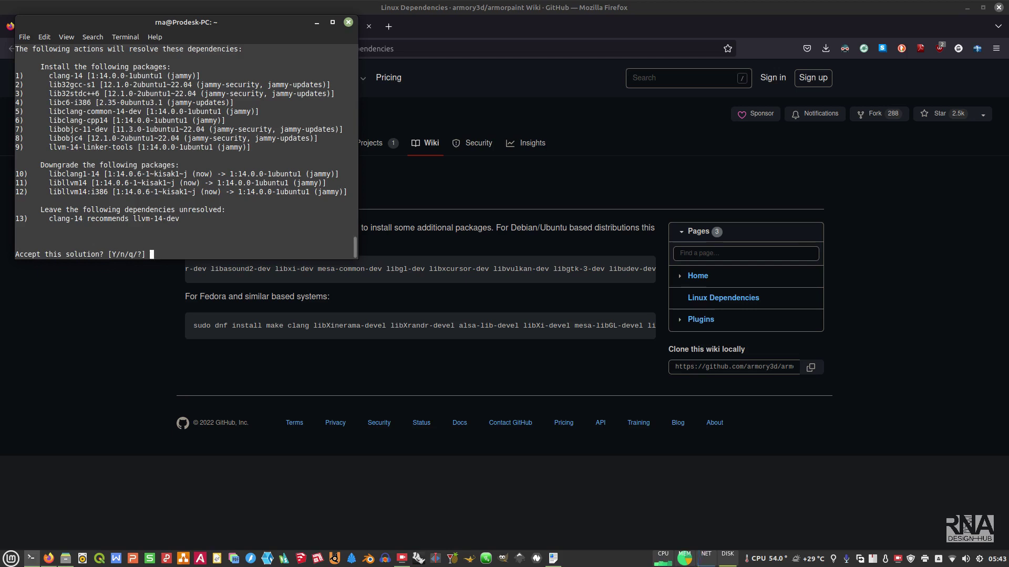
{"action": "type", "text": "y"}
{"action": "key", "text": "Return"}
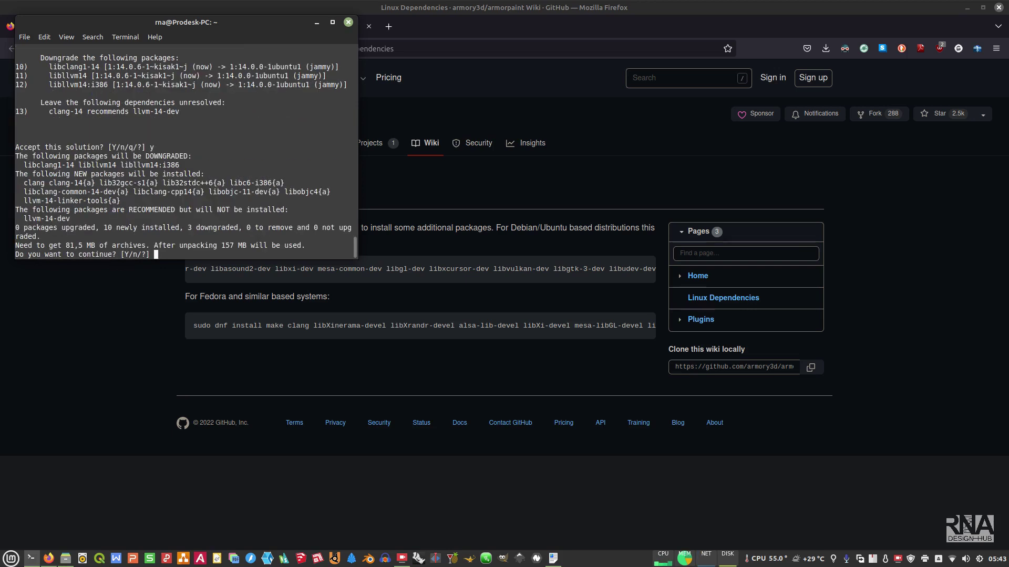
{"action": "type", "text": "y"}
{"action": "key", "text": "Return"}
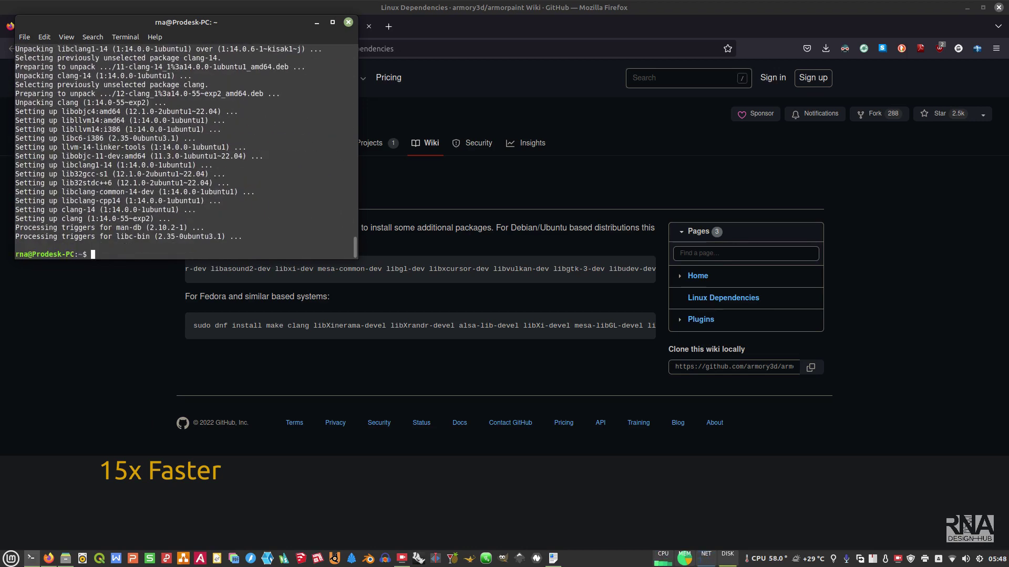
Check the installed compiler by running "clang --version" in the terminal
{"action": "type", "text": "clan"}
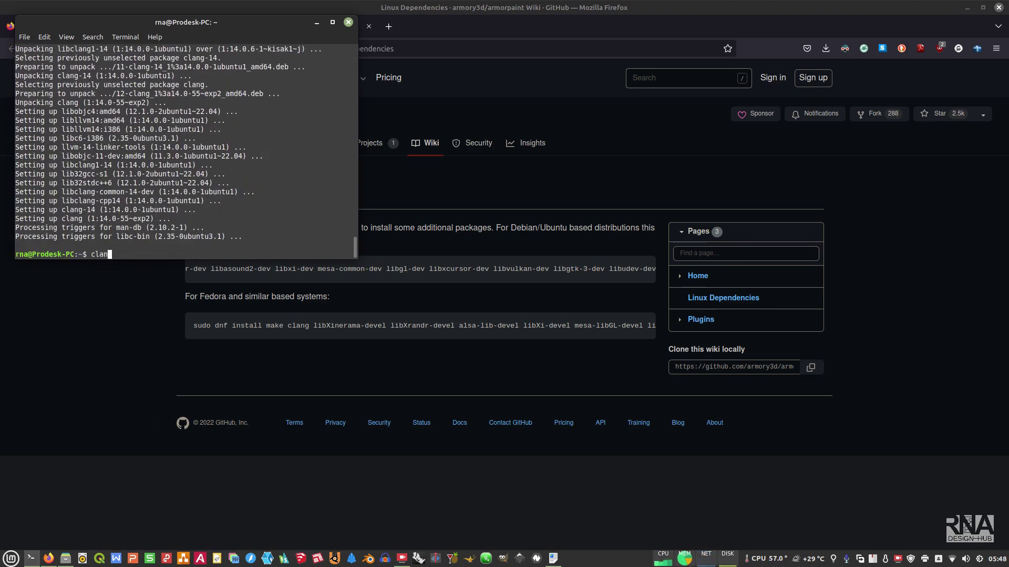
{"action": "type", "text": "g --version"}
{"action": "key", "text": "Return"}
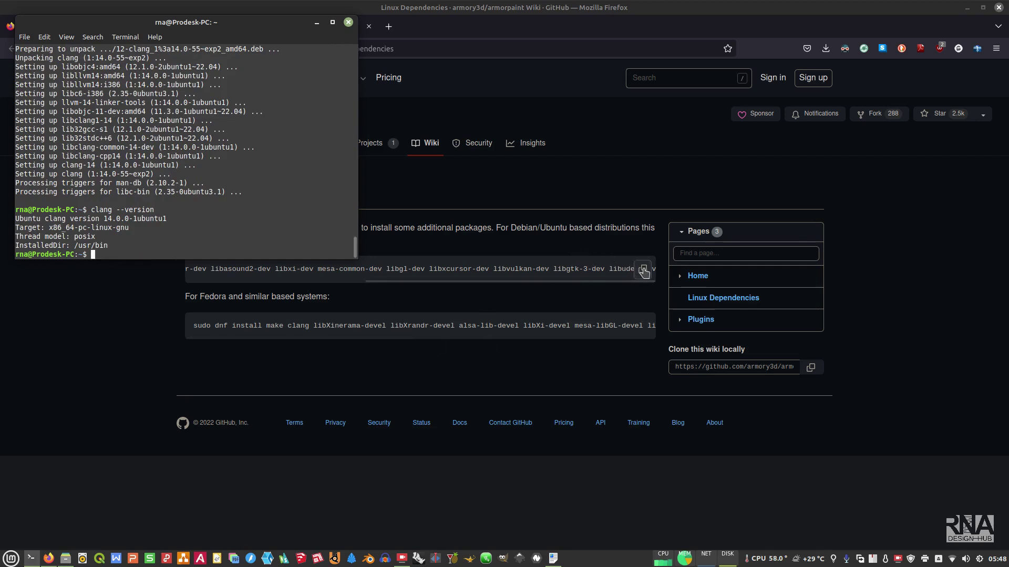
Copy the Debian/Ubuntu dependency command from the wiki again and run it in the terminal, including clang
{"action": "left_click", "coordinate": [643, 270]}
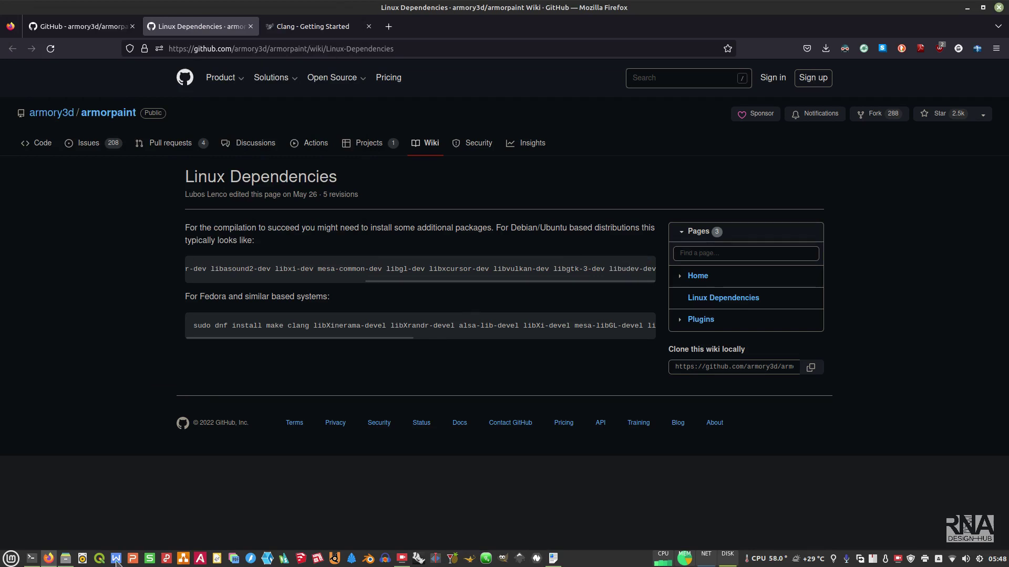
{"action": "left_click", "coordinate": [32, 558]}
{"action": "right_click", "coordinate": [216, 241]}
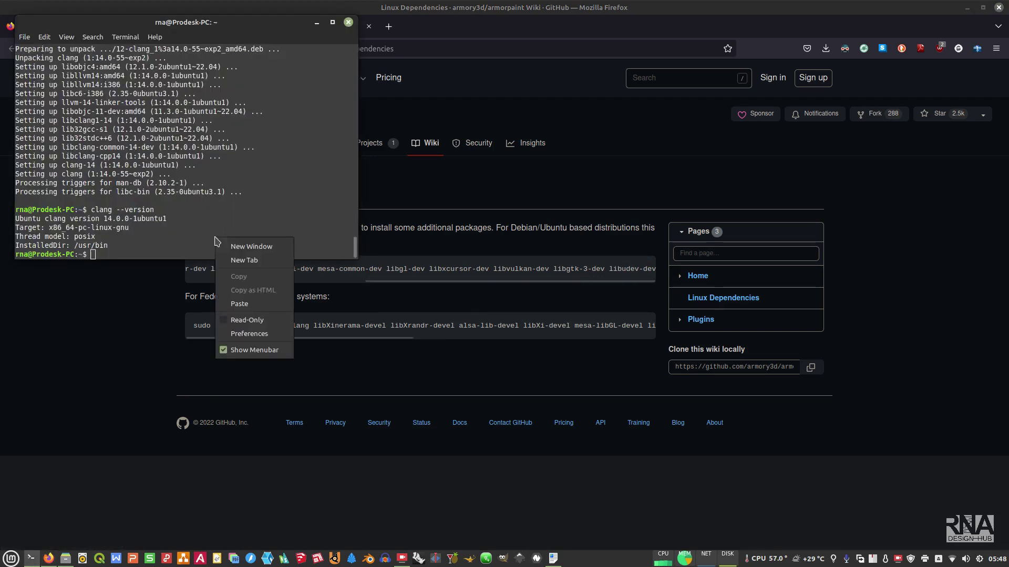
{"action": "left_click", "coordinate": [240, 304]}
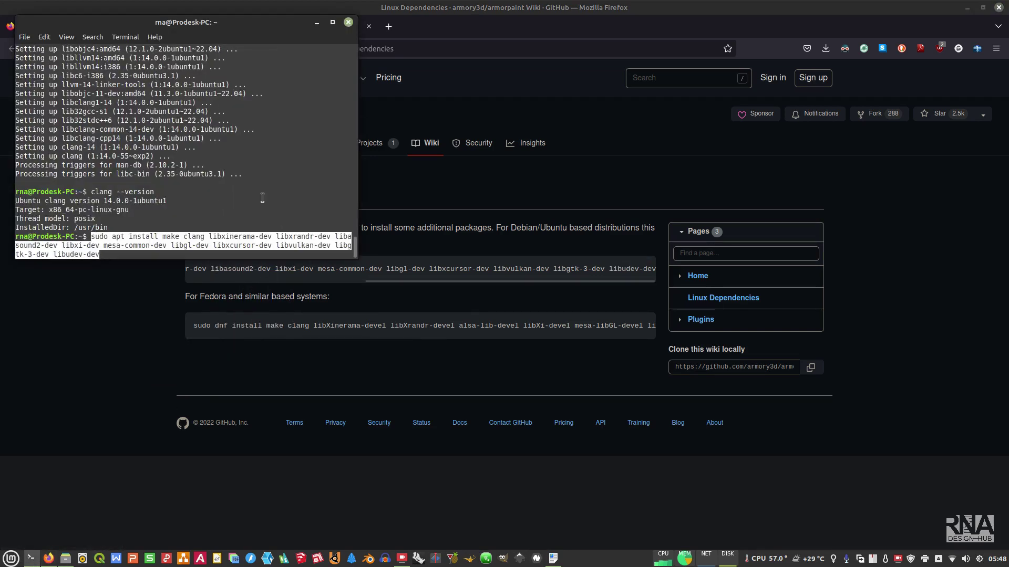
{"action": "key", "text": "Return"}
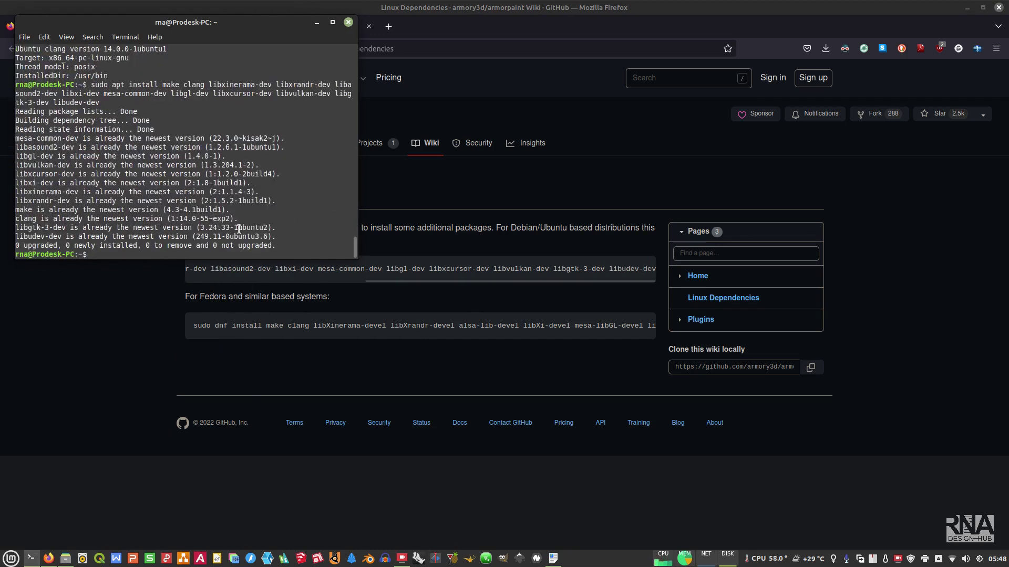
Look over the Clang Getting Started page in the browser and close that page
{"action": "left_click", "coordinate": [459, 11]}
{"action": "left_click", "coordinate": [310, 34]}
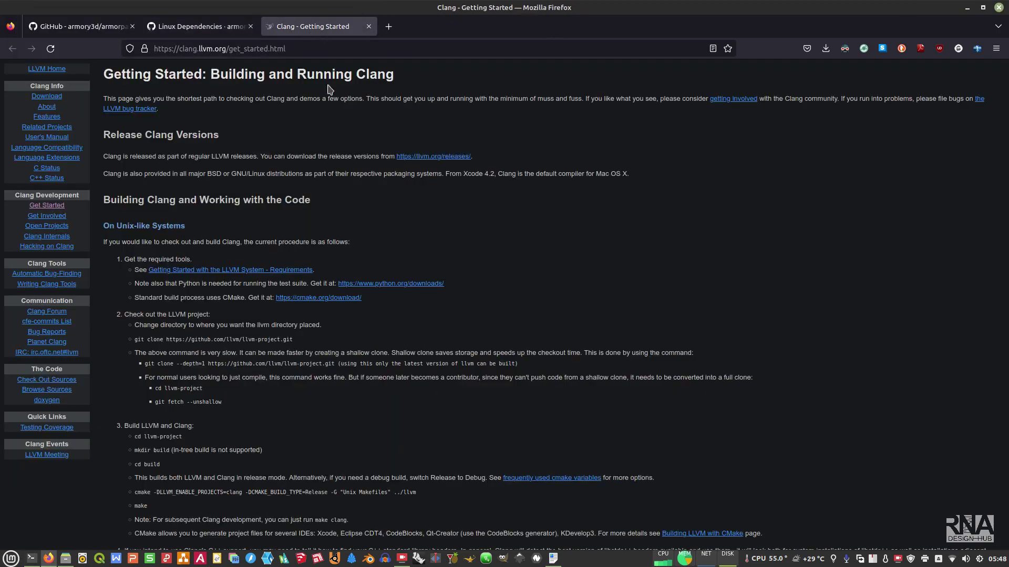
{"action": "scroll", "coordinate": [384, 158], "scroll_direction": "down", "scroll_amount": 3}
{"action": "scroll", "coordinate": [384, 159], "scroll_direction": "up", "scroll_amount": 2}
{"action": "scroll", "coordinate": [368, 173], "scroll_direction": "down", "scroll_amount": 5}
{"action": "scroll", "coordinate": [380, 232], "scroll_direction": "up", "scroll_amount": 5}
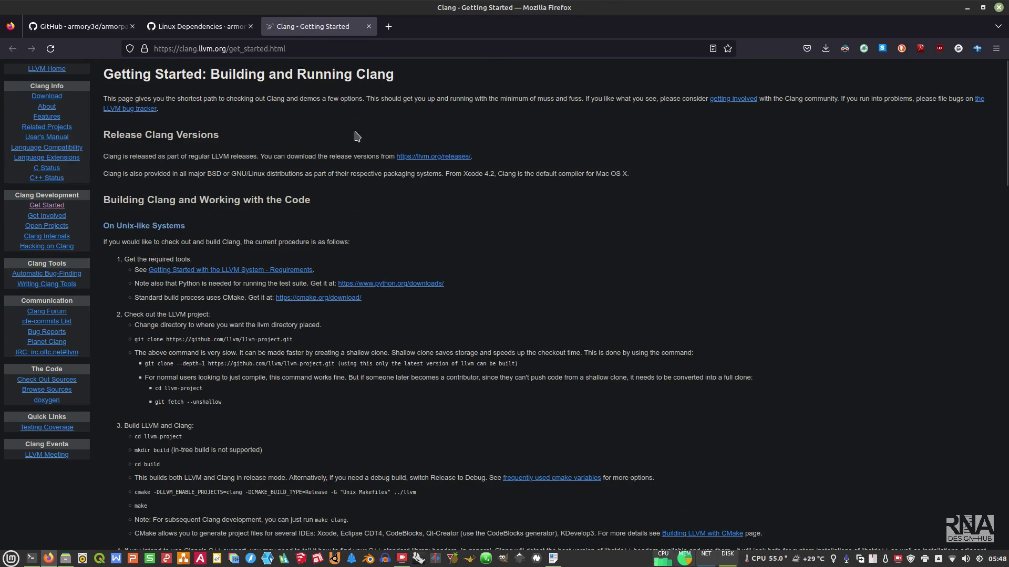
{"action": "left_click", "coordinate": [369, 27]}
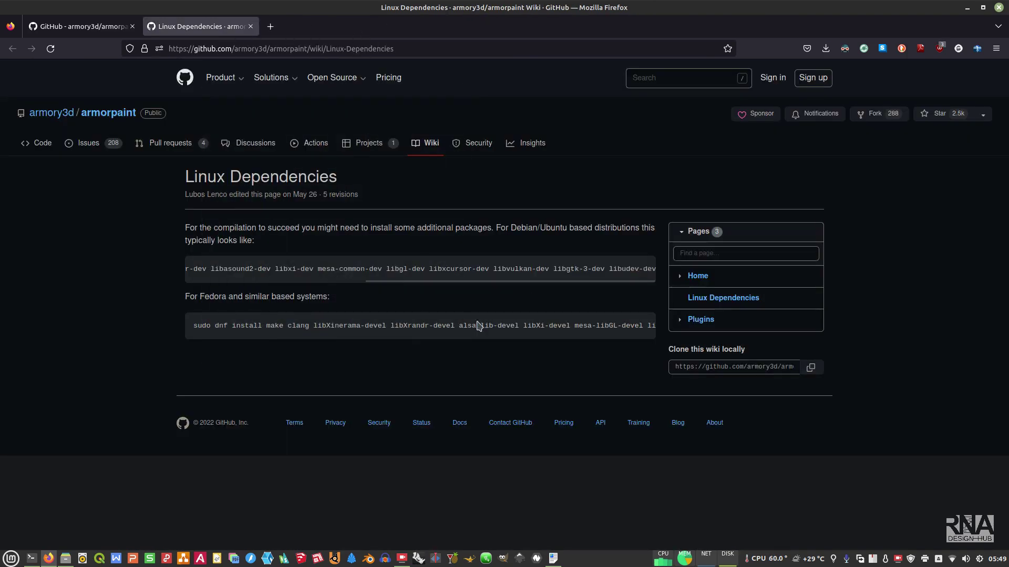
Bring up the ArmorPaint repository page in the browser and clear the terminal's output
{"action": "left_click", "coordinate": [96, 29]}
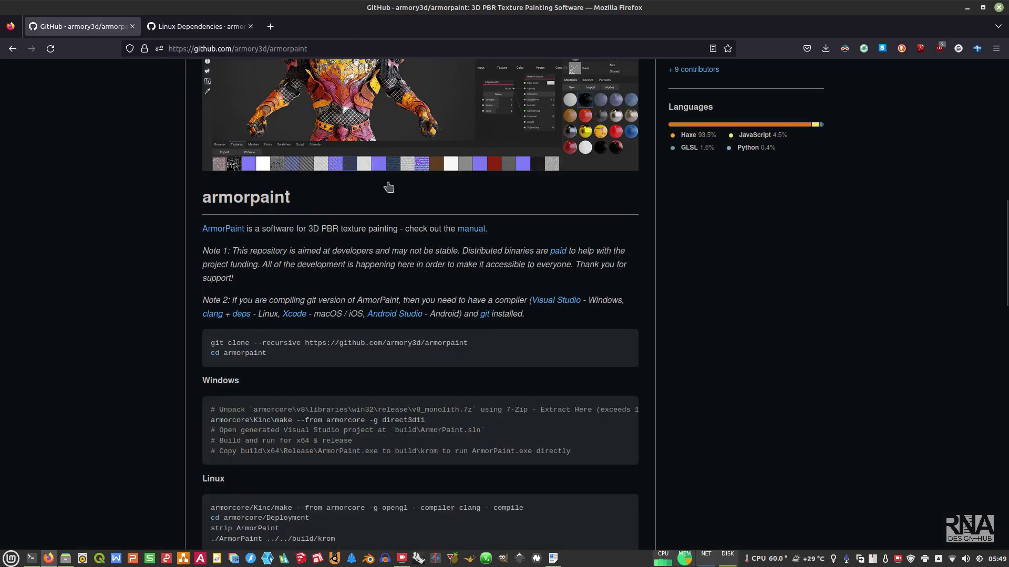
{"action": "left_click", "coordinate": [32, 558]}
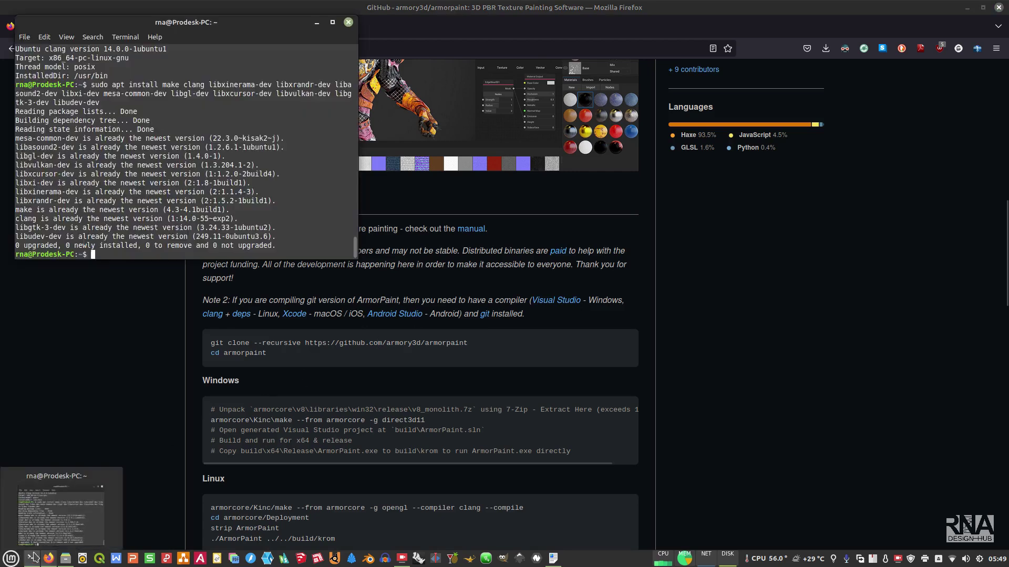
{"action": "type", "text": "clear"}
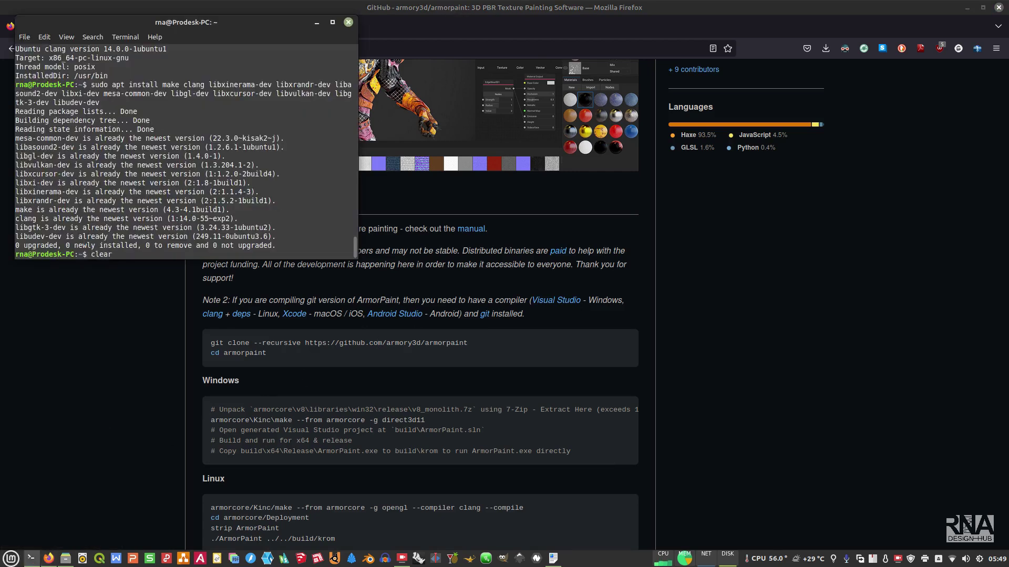
{"action": "key", "text": "Return"}
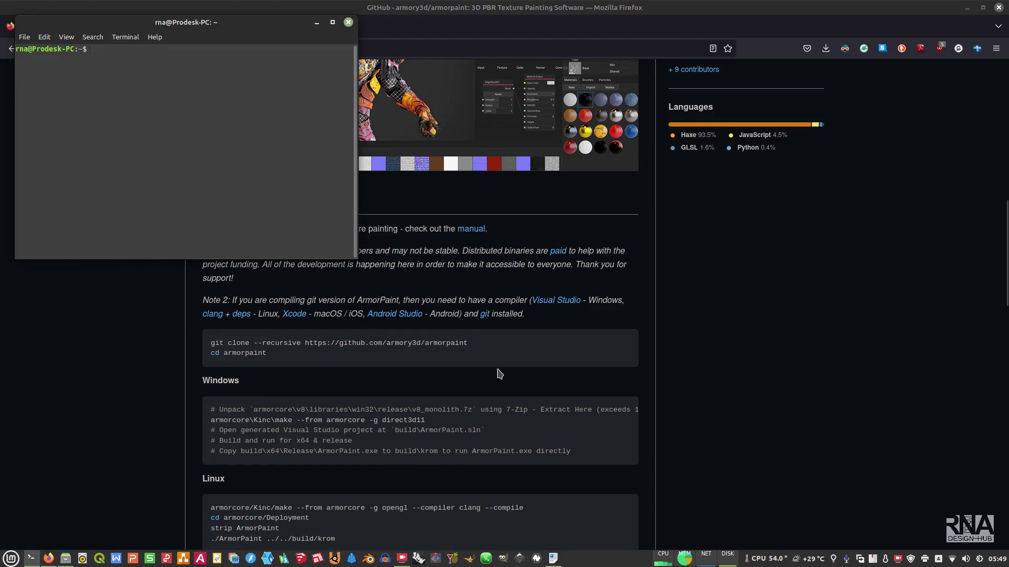
Copy the recursive git clone command from the ArmorPaint readme and try to run it in the terminal
{"action": "left_click_drag", "start_coordinate": [469, 344], "coordinate": [212, 344]}
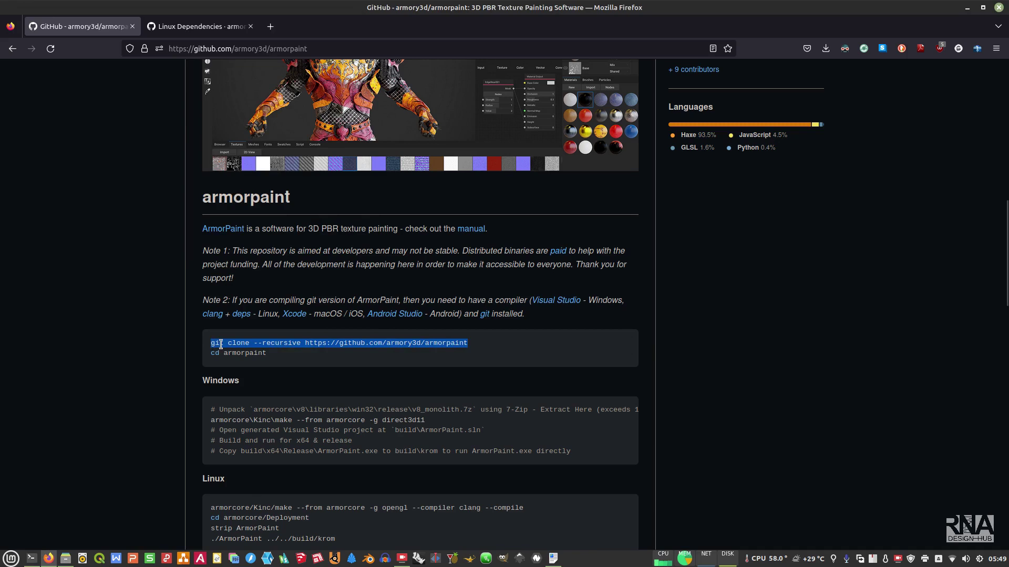
{"action": "right_click", "coordinate": [219, 345]}
{"action": "left_click", "coordinate": [231, 353]}
{"action": "left_click", "coordinate": [31, 559]}
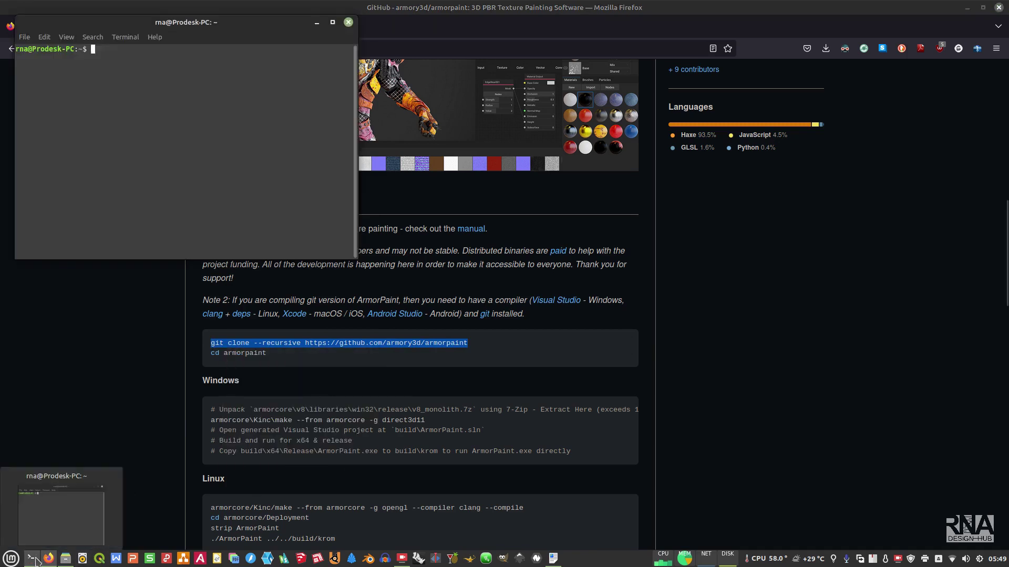
{"action": "right_click", "coordinate": [138, 138]}
{"action": "left_click", "coordinate": [160, 203]}
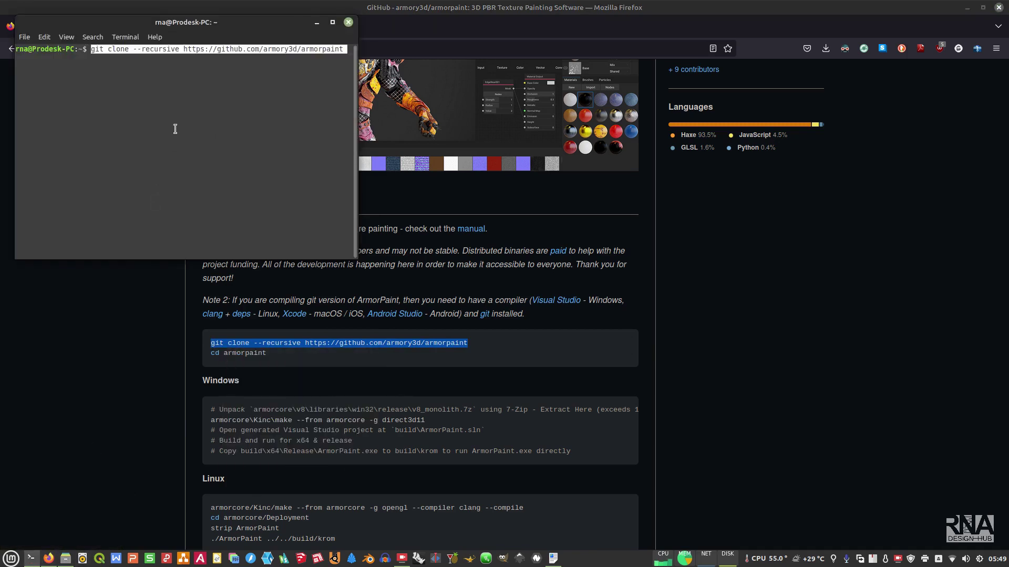
{"action": "key", "text": "Return"}
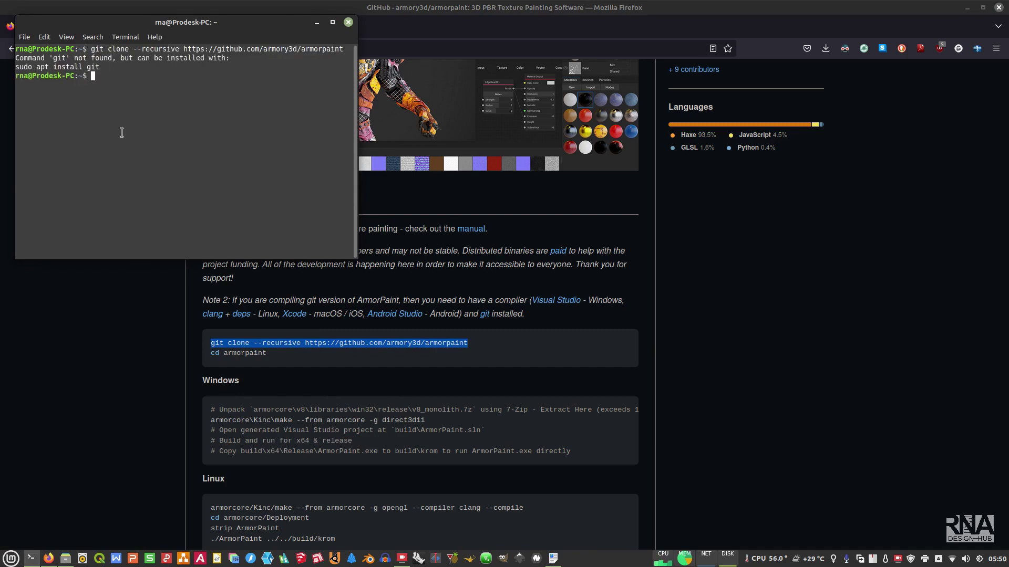
Install git with "sudo apt install git" and confirm with y
{"action": "type", "text": "sudo apt install git"}
{"action": "key", "text": "Return"}
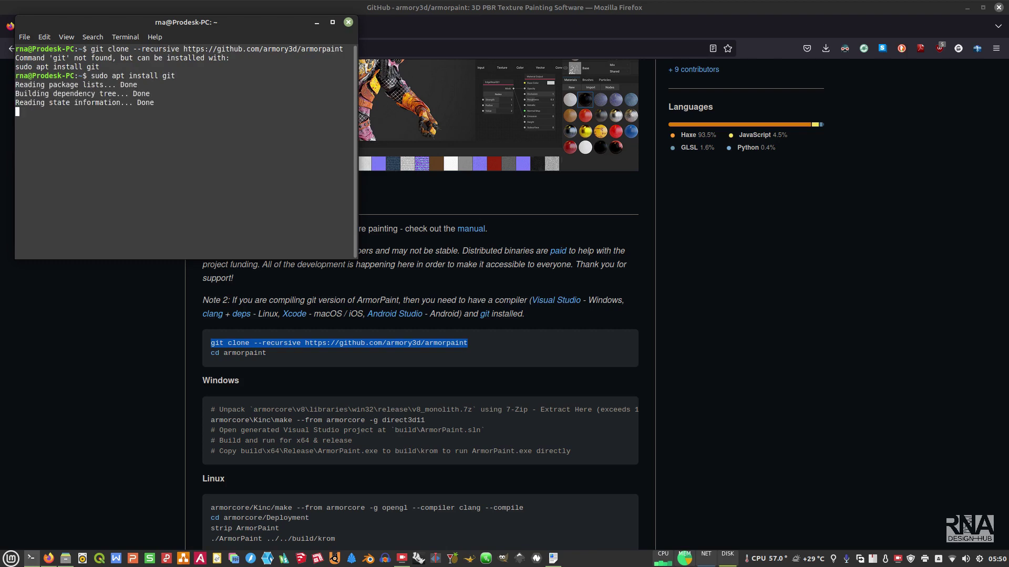
{"action": "type", "text": "y"}
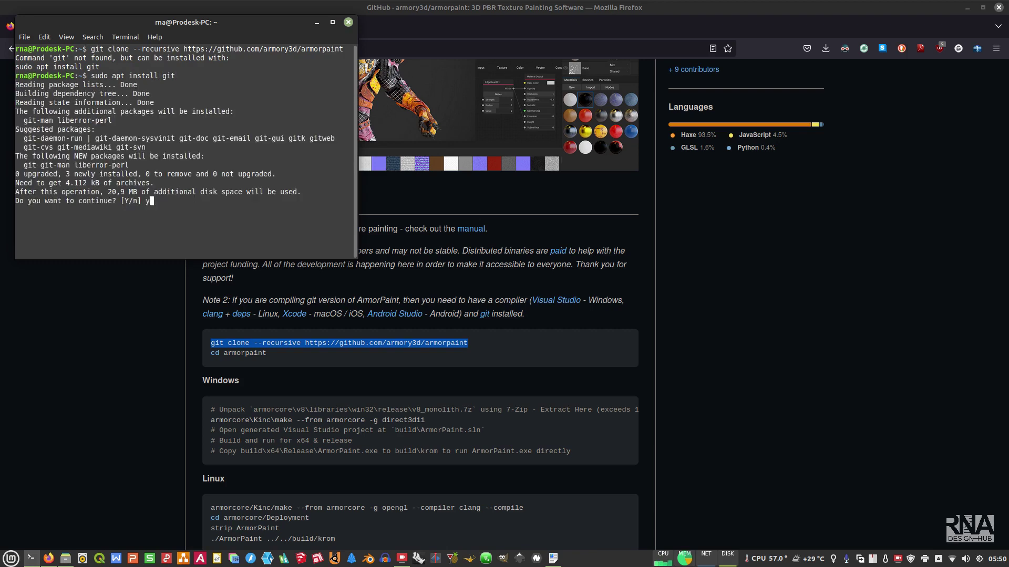
{"action": "key", "text": "Return"}
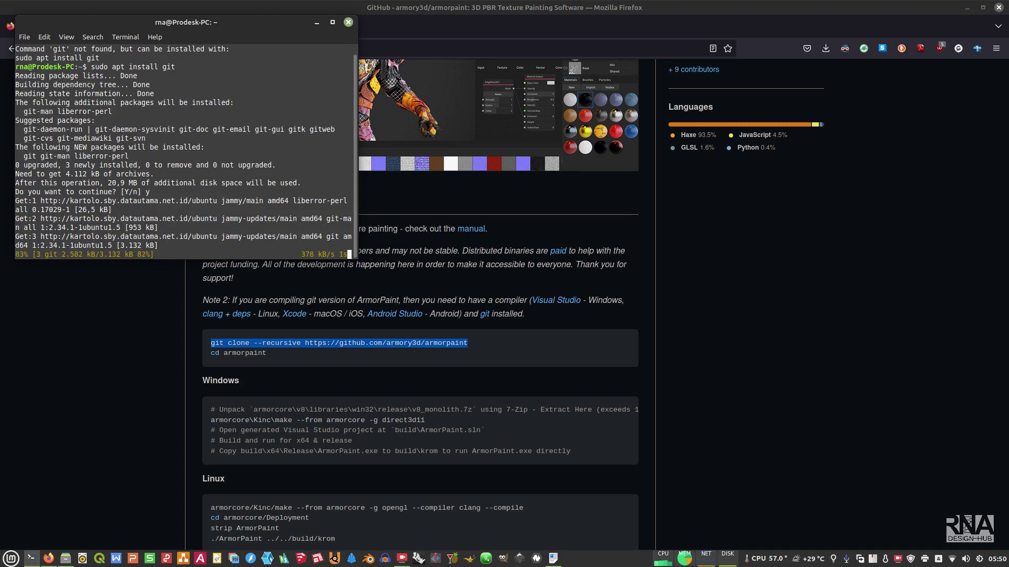
{"action": "right_click", "coordinate": [272, 347]}
{"action": "left_click", "coordinate": [303, 360]}
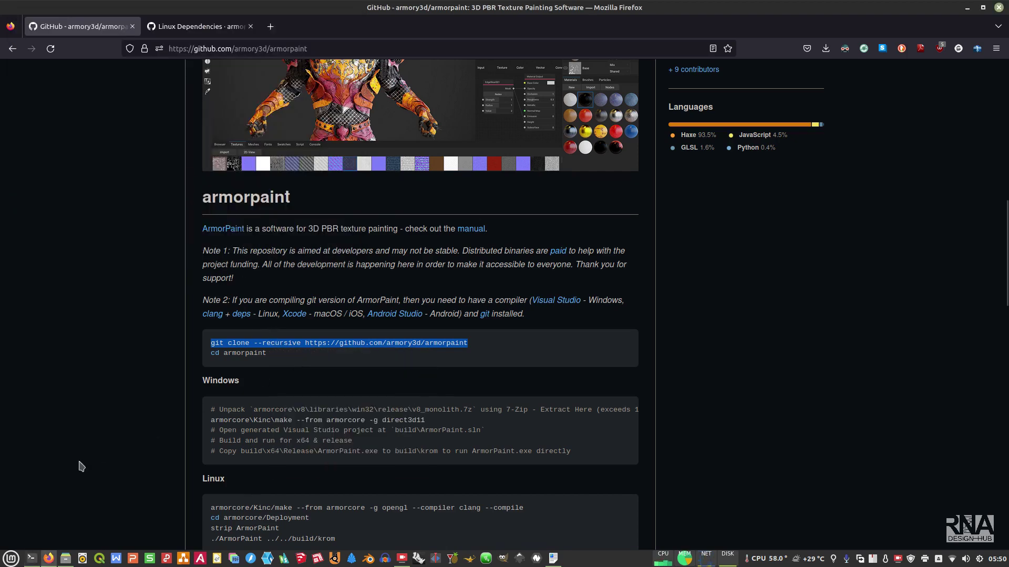
{"action": "left_click", "coordinate": [31, 558]}
{"action": "right_click", "coordinate": [225, 227]}
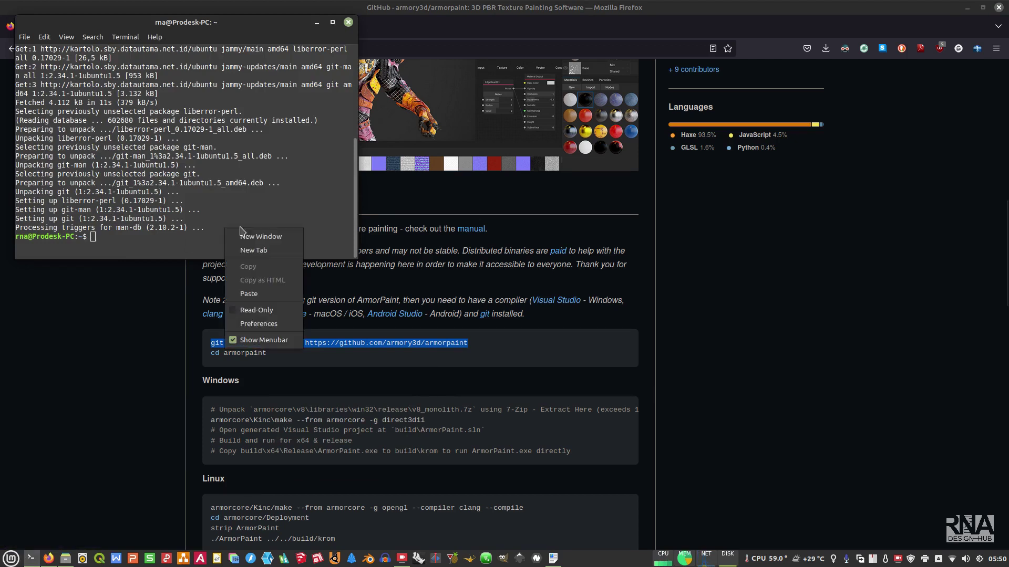
{"action": "left_click", "coordinate": [252, 295]}
{"action": "key", "text": "Return"}
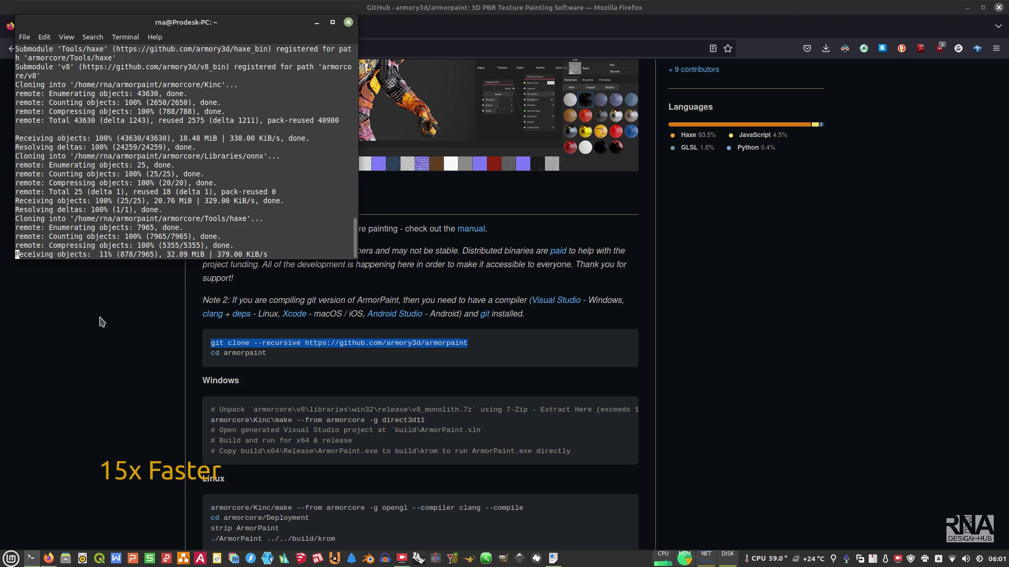
Arrange the terminal and the browser's ArmorPaint build instructions side by side, with the terminal active
{"action": "scroll", "coordinate": [199, 273], "scroll_direction": "down", "scroll_amount": 2}
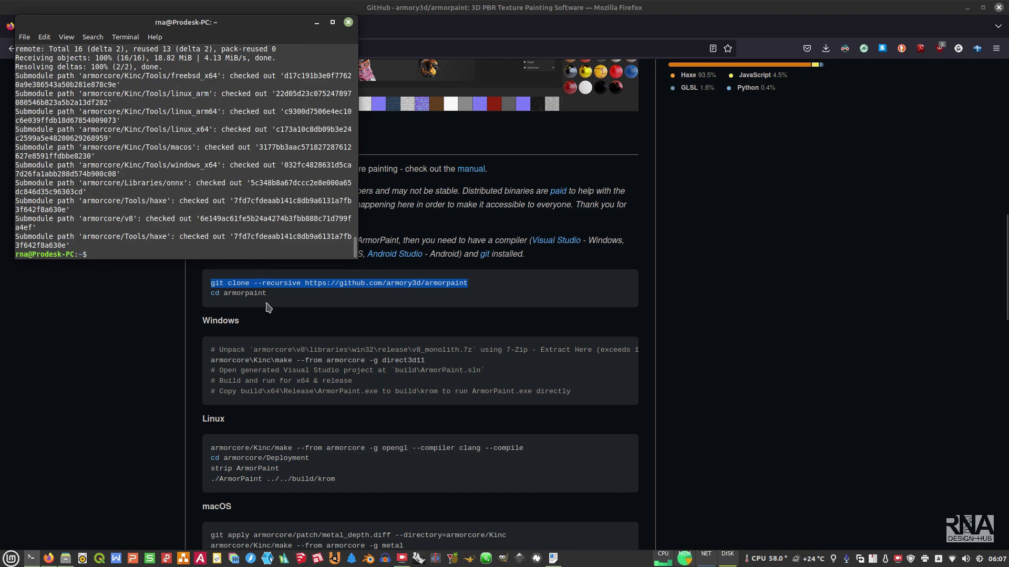
{"action": "double_click", "coordinate": [194, 24]}
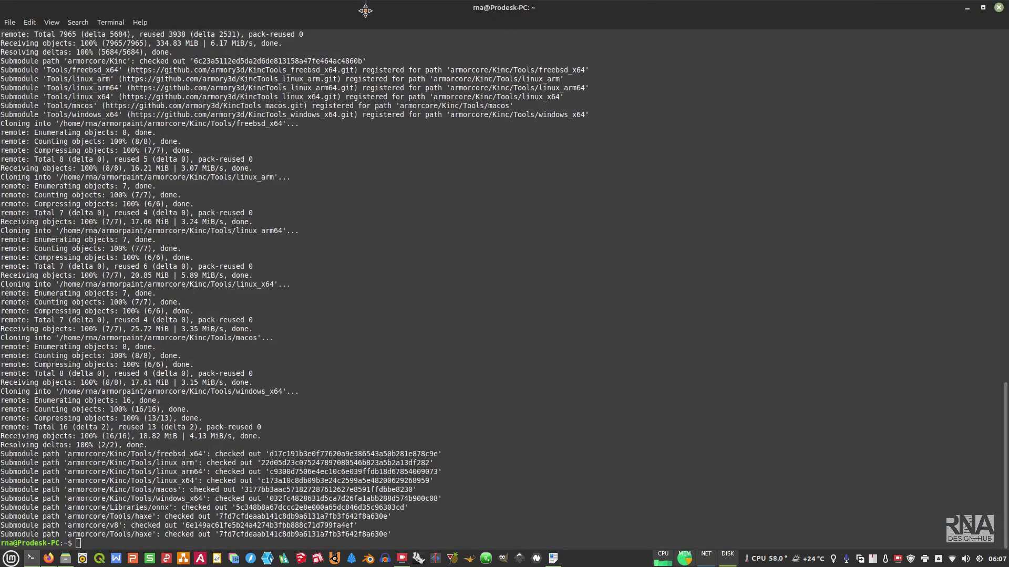
{"action": "left_click_drag", "start_coordinate": [365, 10], "coordinate": [2, 11]}
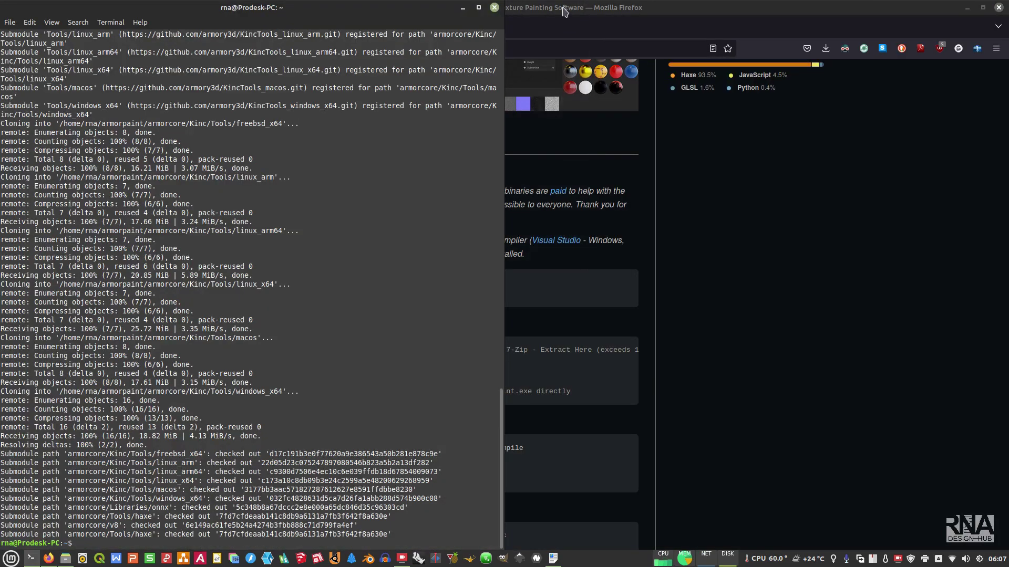
{"action": "double_click", "coordinate": [563, 10]}
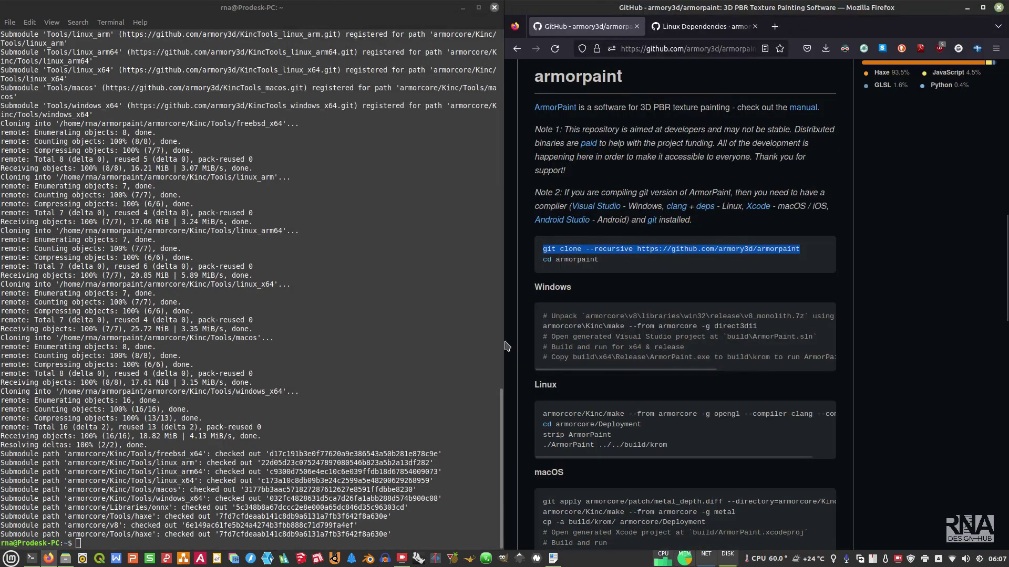
{"action": "left_click", "coordinate": [438, 282]}
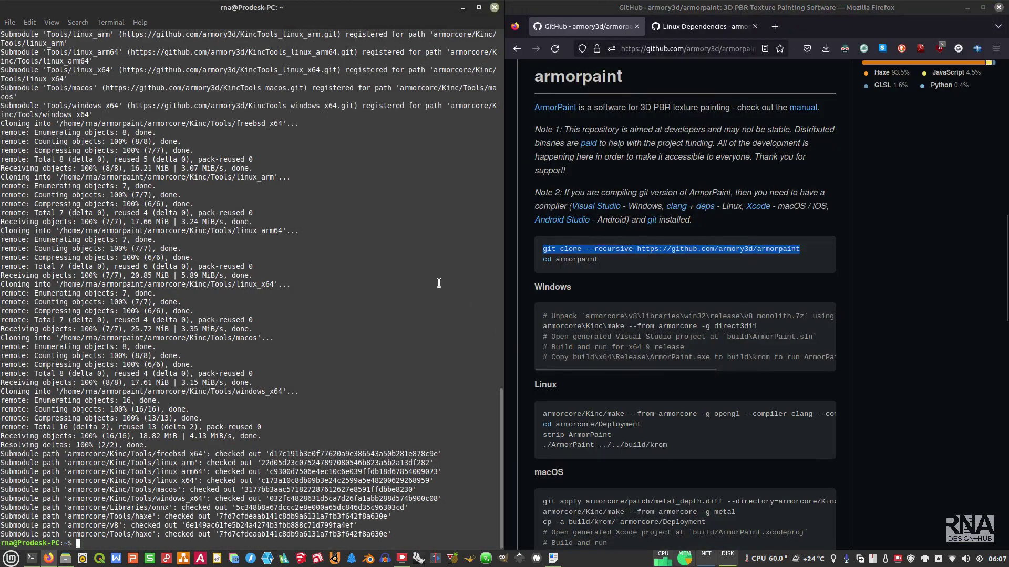
Clear the terminal, then copy "cd armorpaint" from the readme and run it
{"action": "type", "text": "clear"}
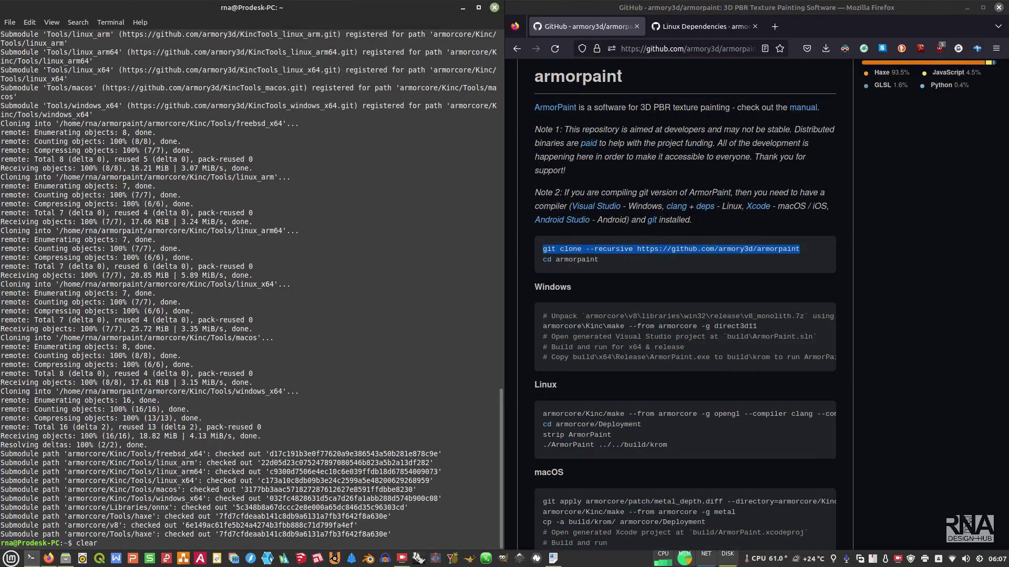
{"action": "key", "text": "Return"}
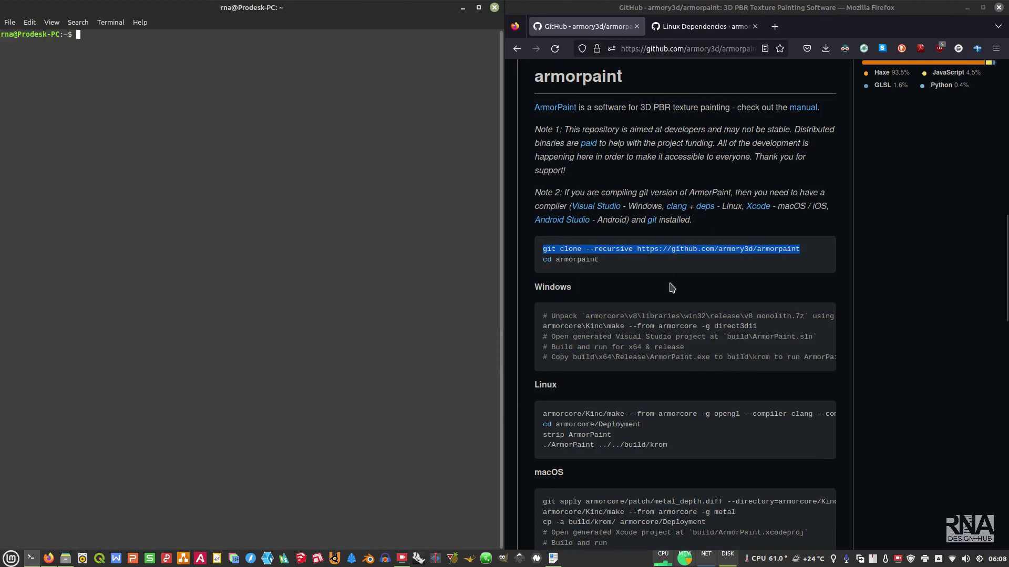
{"action": "left_click_drag", "start_coordinate": [604, 261], "coordinate": [544, 261]}
{"action": "right_click", "coordinate": [539, 262]}
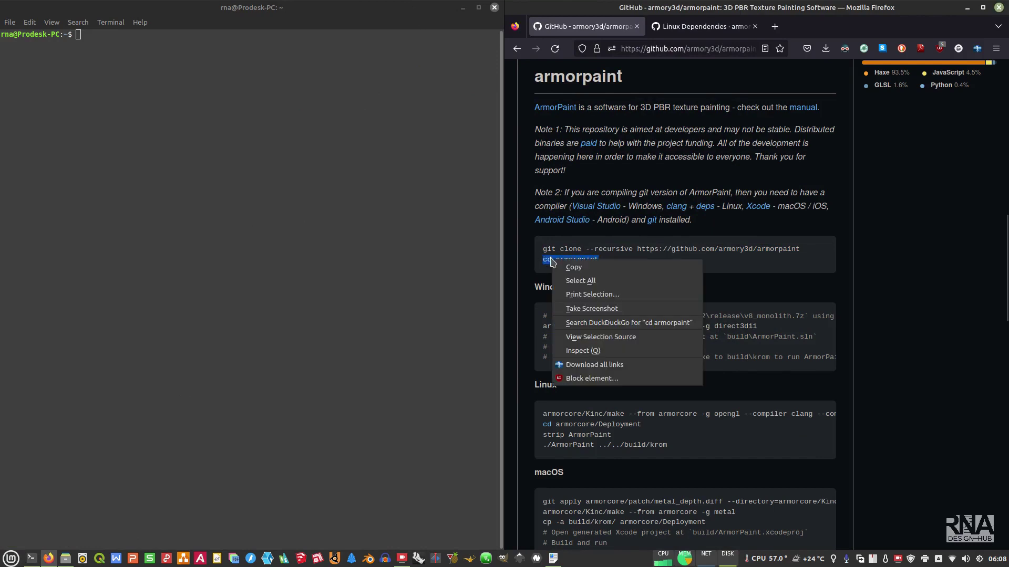
{"action": "left_click", "coordinate": [570, 265]}
{"action": "right_click", "coordinate": [249, 156]}
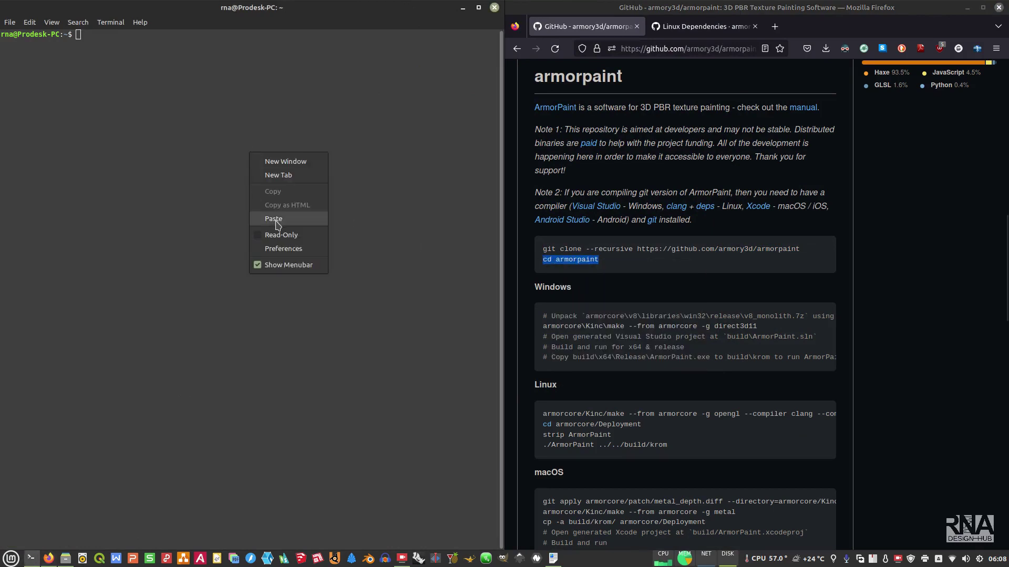
{"action": "left_click", "coordinate": [274, 219]}
{"action": "key", "text": "Return"}
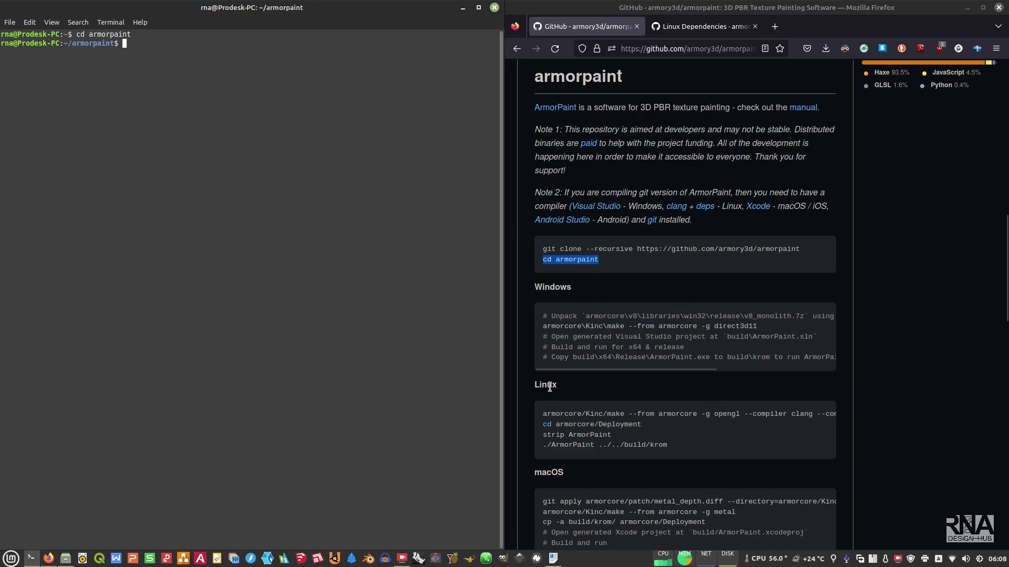
Copy "armorcore/Kinc/make --from armorcore -g opengl --compiler clang --compile" from the readme's Linux section and run it in the terminal
{"action": "scroll", "coordinate": [559, 289], "scroll_direction": "down", "scroll_amount": 1}
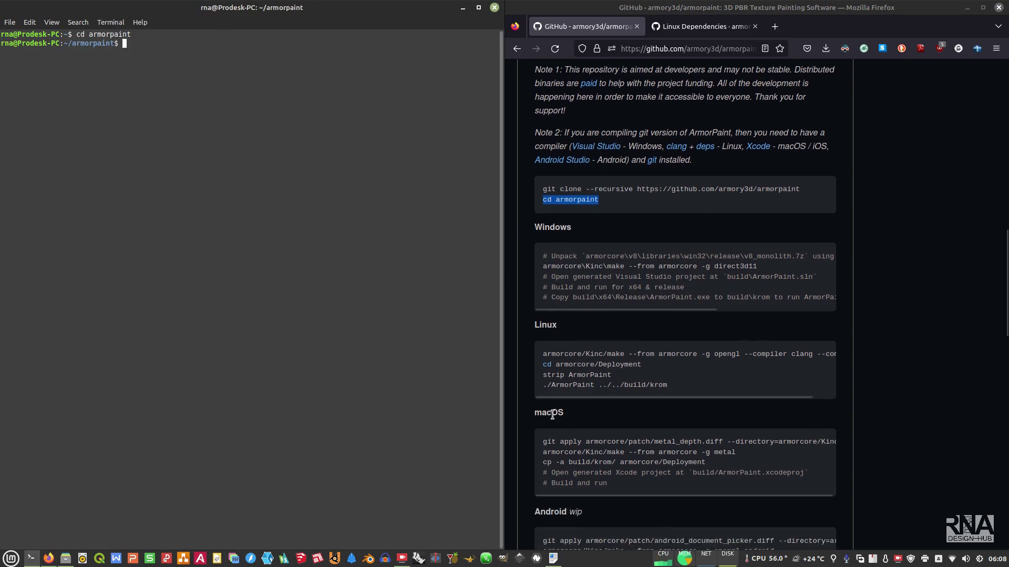
{"action": "scroll", "coordinate": [551, 415], "scroll_direction": "down", "scroll_amount": 1}
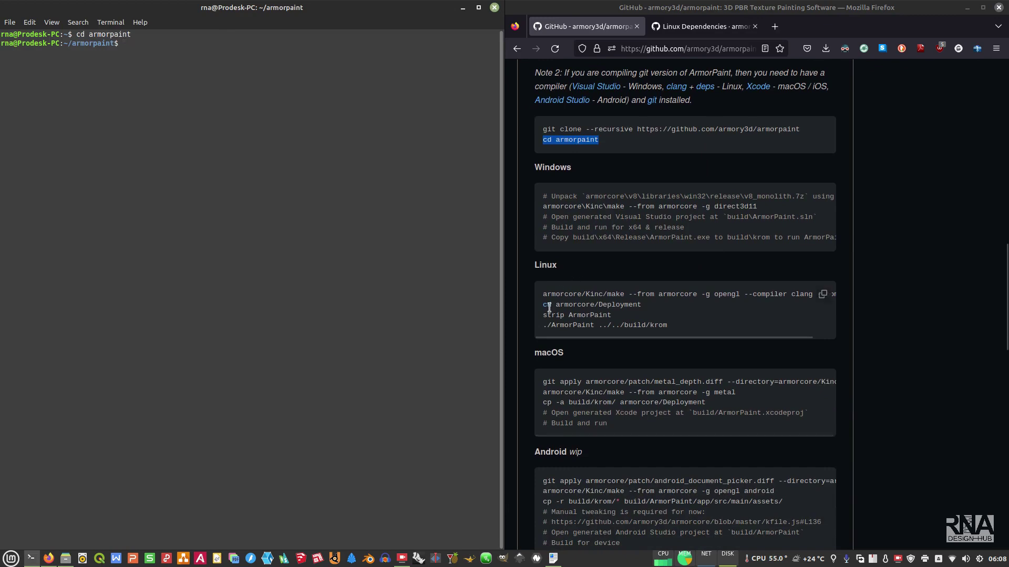
{"action": "left_click_drag", "start_coordinate": [544, 298], "coordinate": [844, 301]}
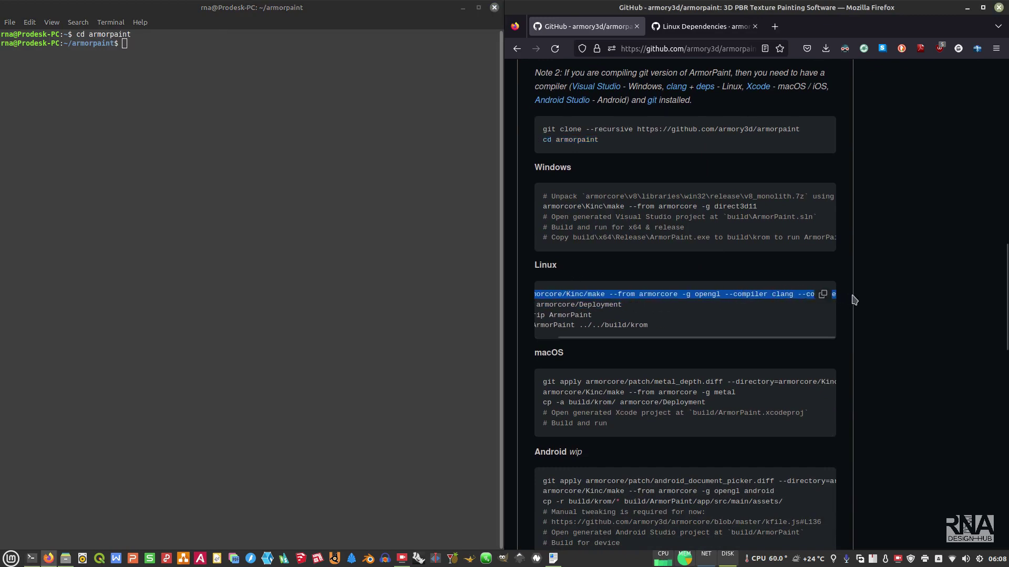
{"action": "right_click", "coordinate": [787, 298]}
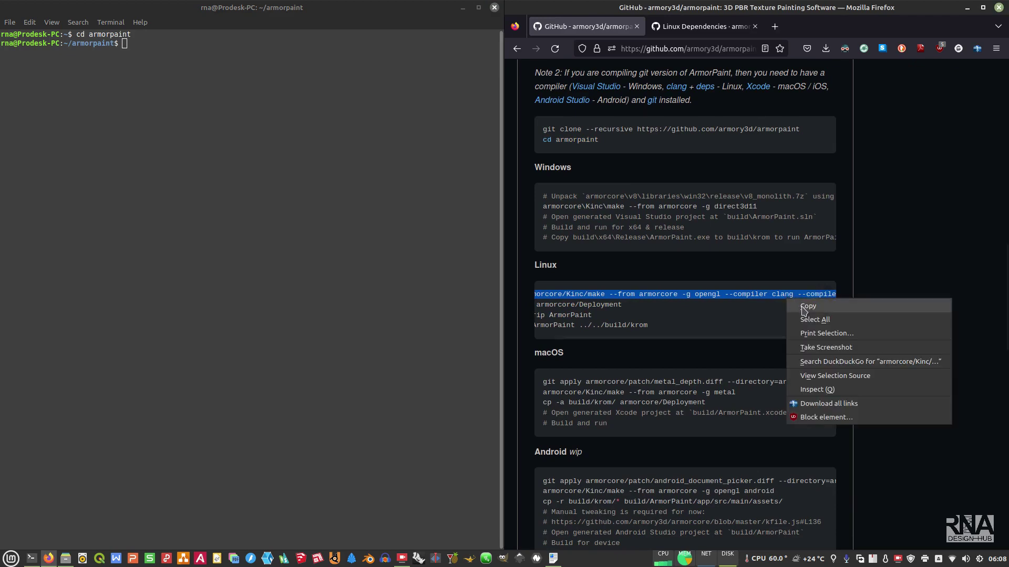
{"action": "left_click", "coordinate": [802, 308]}
{"action": "left_click", "coordinate": [286, 131]}
{"action": "right_click", "coordinate": [257, 124]}
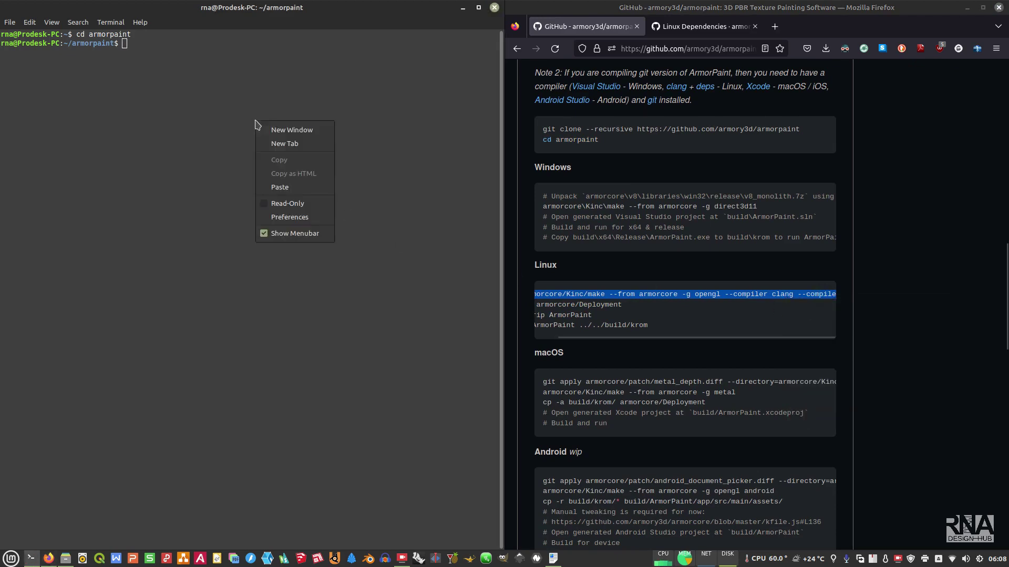
{"action": "left_click", "coordinate": [287, 187]}
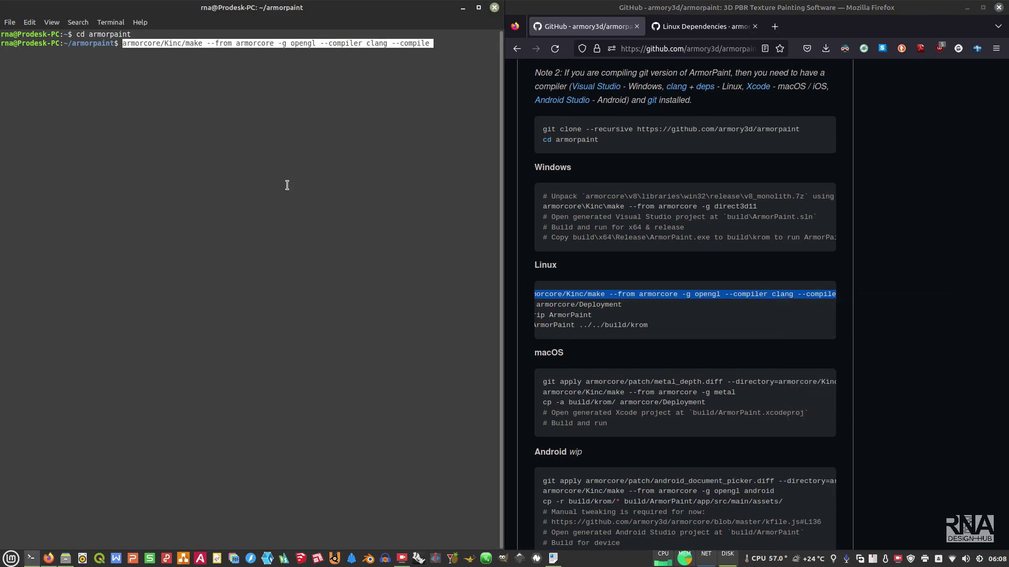
{"action": "key", "text": "Return"}
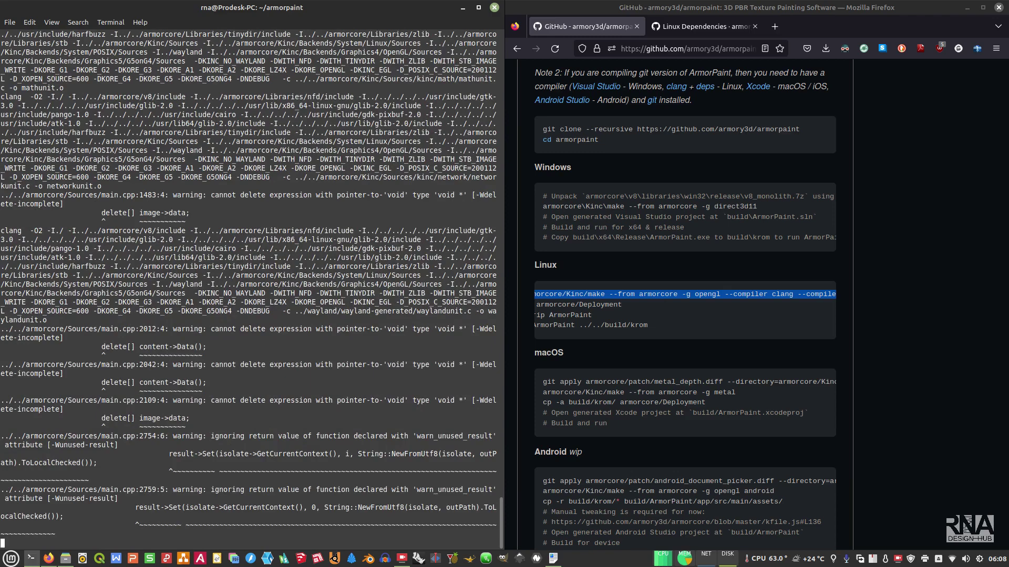
{"action": "mouse_move", "coordinate": [814, 292]}
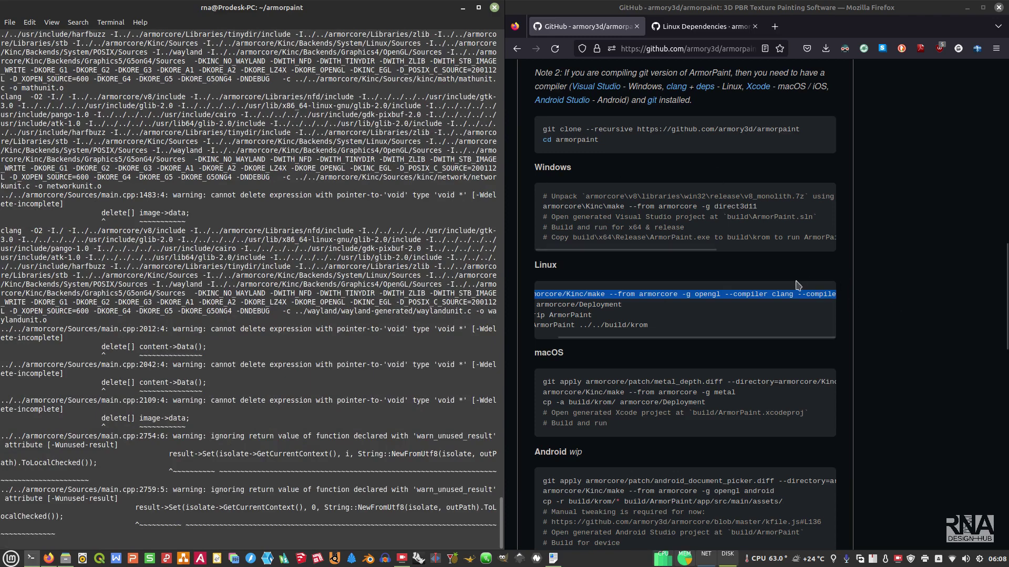
{"action": "left_click_drag", "start_coordinate": [642, 337], "coordinate": [622, 338]}
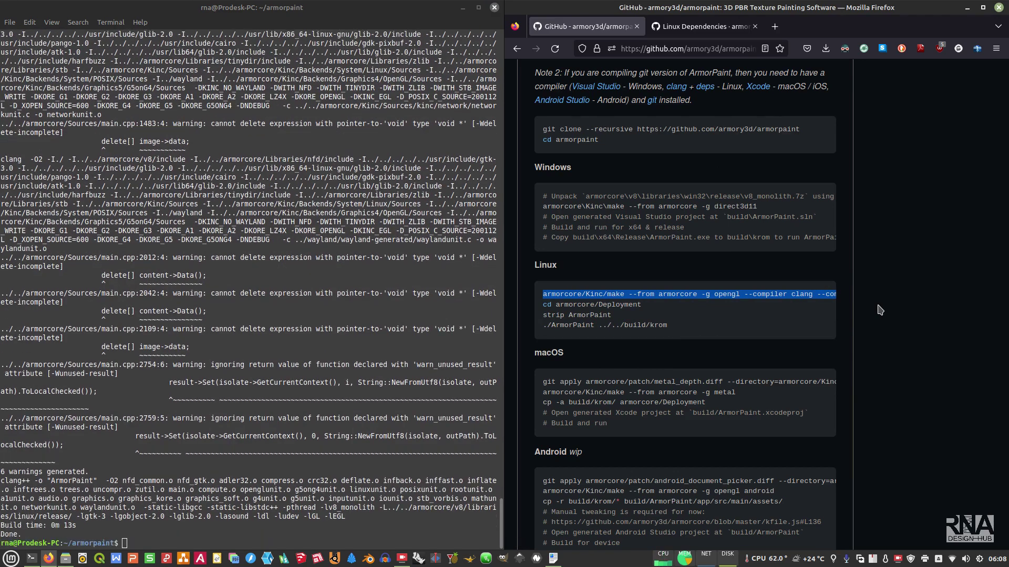
Clear the terminal, then copy "cd armorcore/Deployment" from the readme's Linux section and run it
{"action": "left_click", "coordinate": [233, 529]}
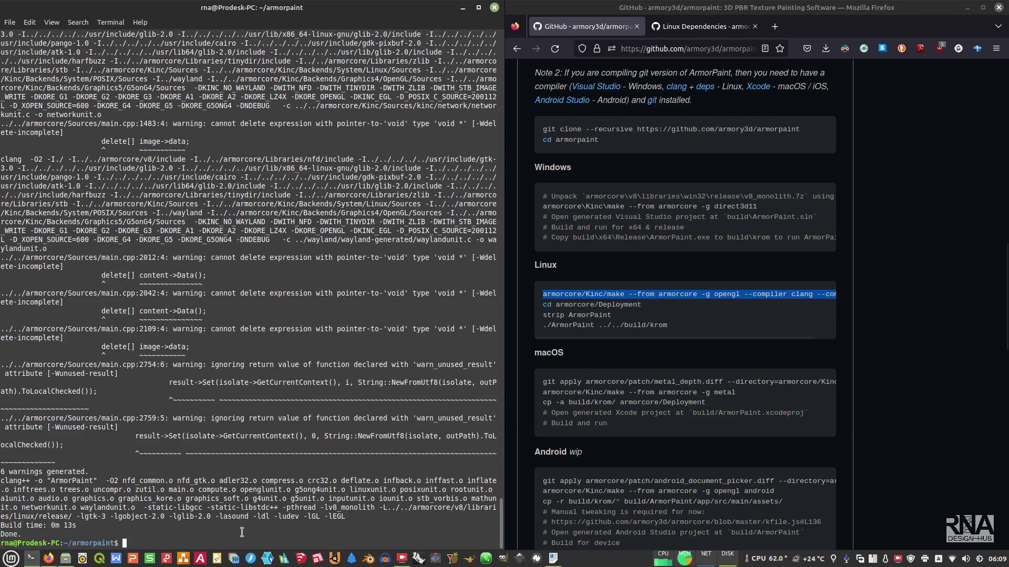
{"action": "type", "text": "celar"}
{"action": "key", "text": "BackSpace"}
{"action": "key", "text": "Return"}
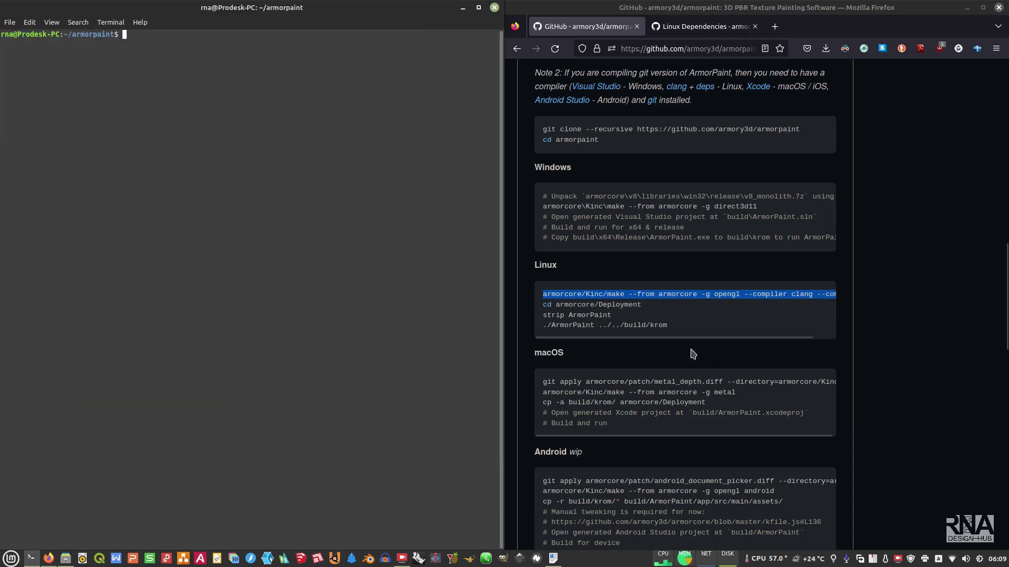
{"action": "left_click_drag", "start_coordinate": [642, 305], "coordinate": [550, 303]}
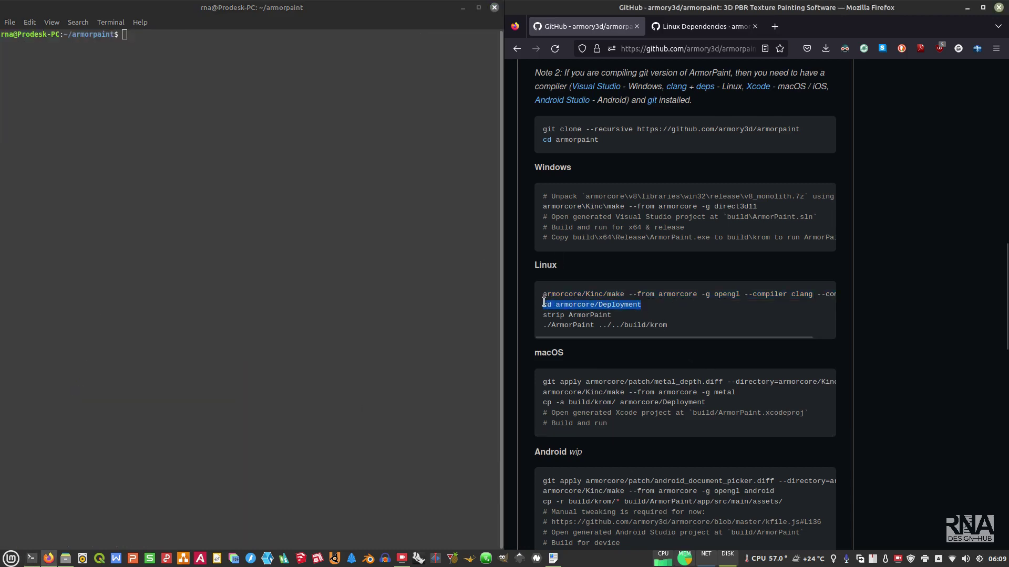
{"action": "right_click", "coordinate": [551, 309]}
{"action": "left_click", "coordinate": [565, 319]}
{"action": "right_click", "coordinate": [263, 156]}
{"action": "left_click", "coordinate": [302, 224]}
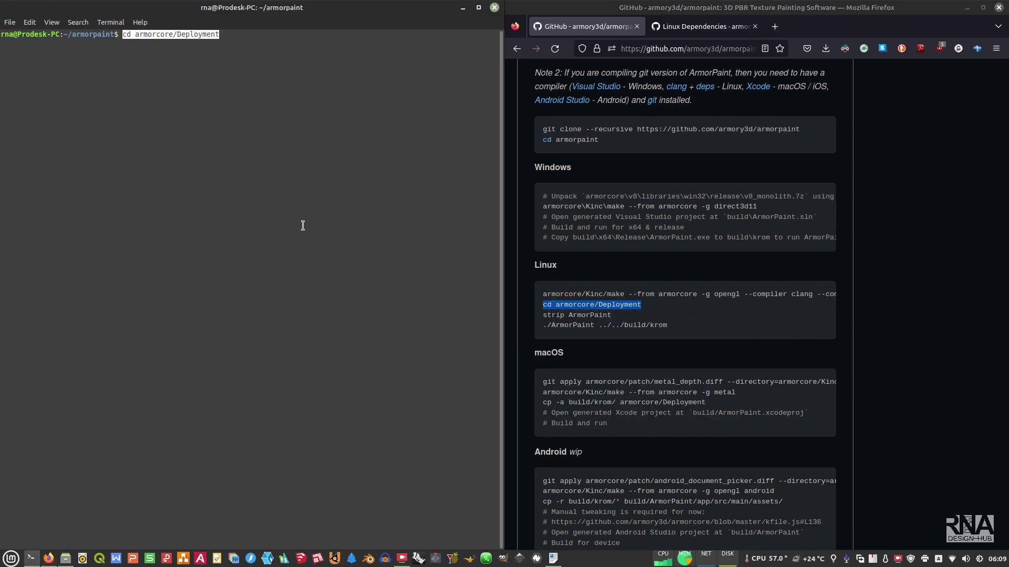
{"action": "key", "text": "Return"}
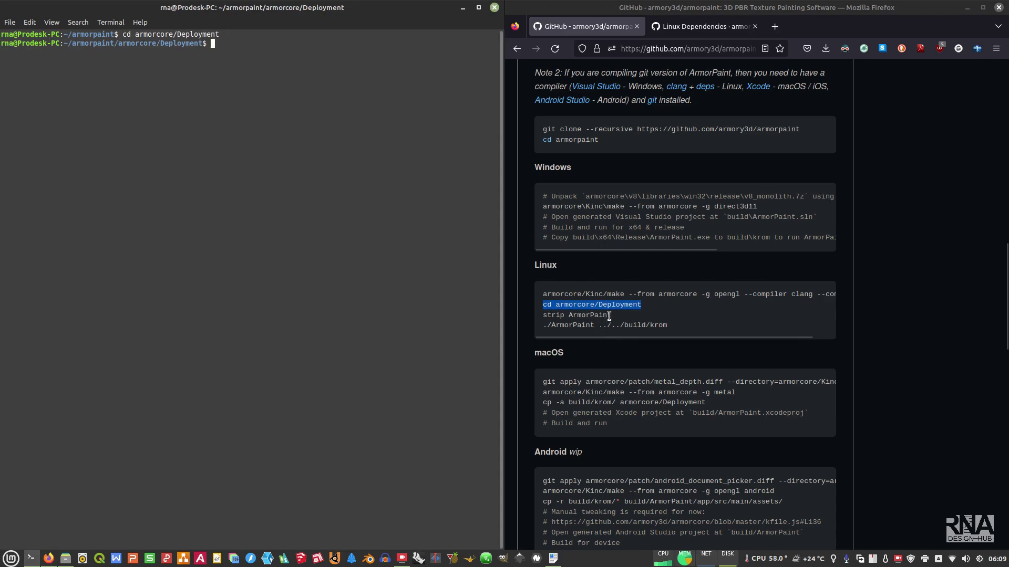
Copy "strip ArmorPaint" from the readme's Linux section and run it in the terminal
{"action": "left_click_drag", "start_coordinate": [611, 315], "coordinate": [540, 316]}
{"action": "right_click", "coordinate": [551, 314]}
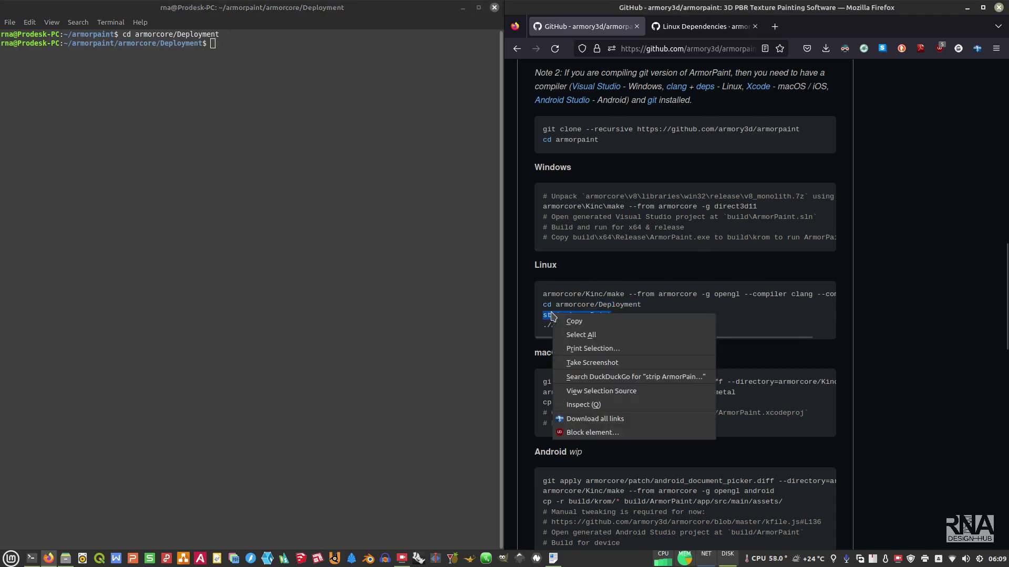
{"action": "left_click", "coordinate": [573, 321]}
{"action": "right_click", "coordinate": [381, 192]}
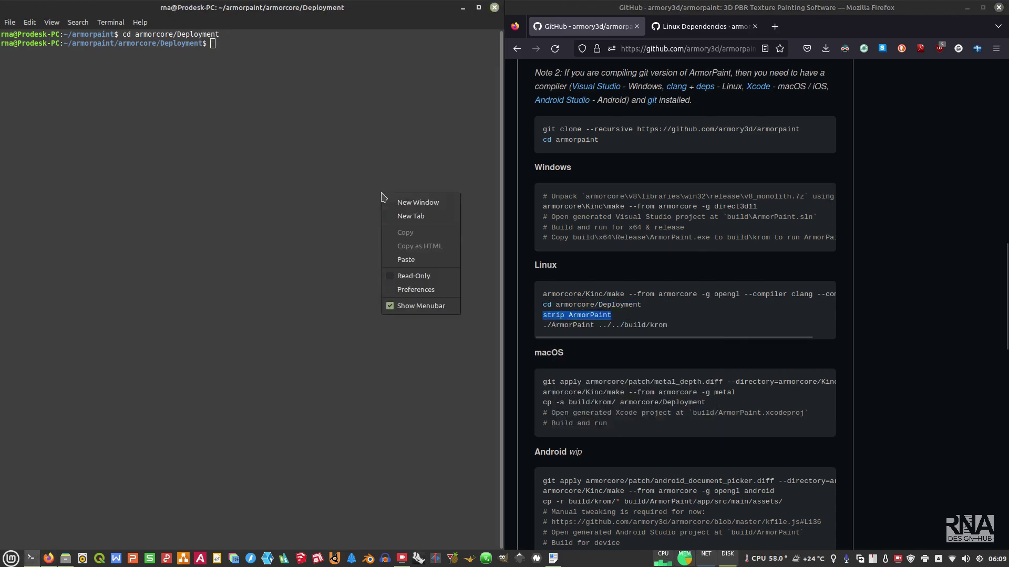
{"action": "left_click", "coordinate": [404, 259]}
{"action": "key", "text": "Return"}
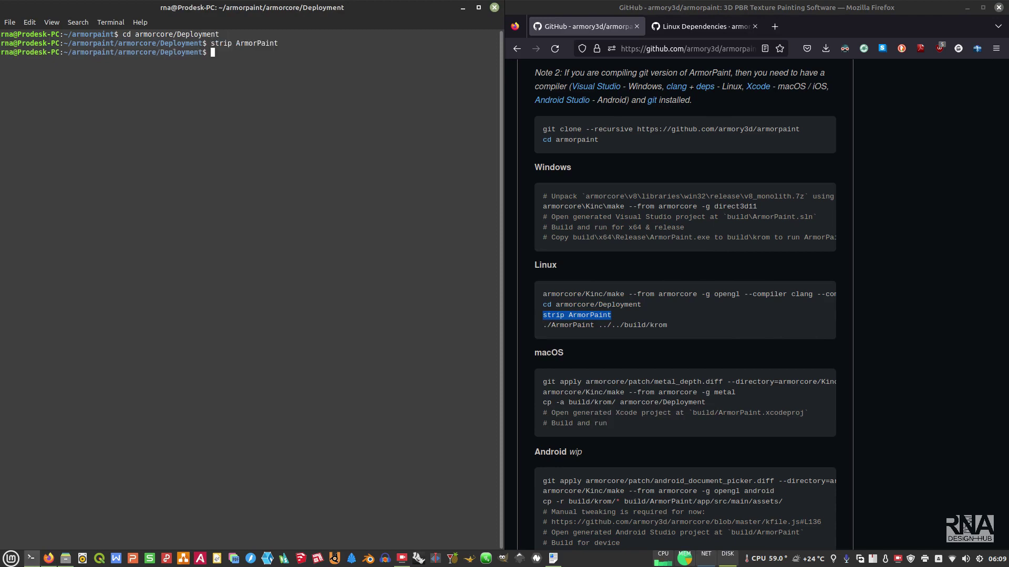
Launch the compiled ArmorPaint by copying "./ArmorPaint ../../build/krom" from the readme and running it in the terminal
{"action": "left_click_drag", "start_coordinate": [669, 327], "coordinate": [541, 327]}
{"action": "right_click", "coordinate": [550, 327]}
{"action": "left_click", "coordinate": [562, 333]}
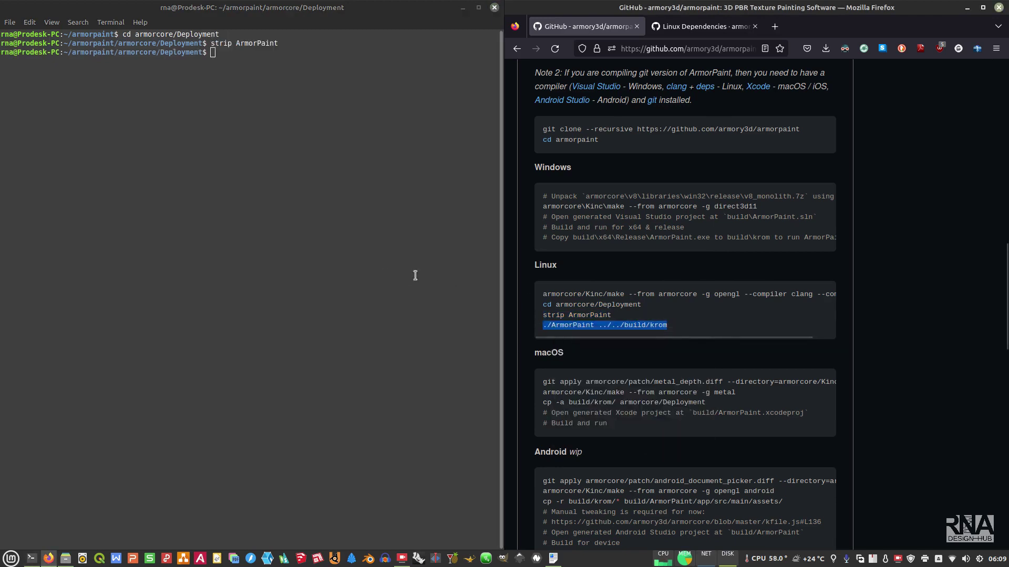
{"action": "right_click", "coordinate": [292, 134]}
{"action": "left_click", "coordinate": [340, 201]}
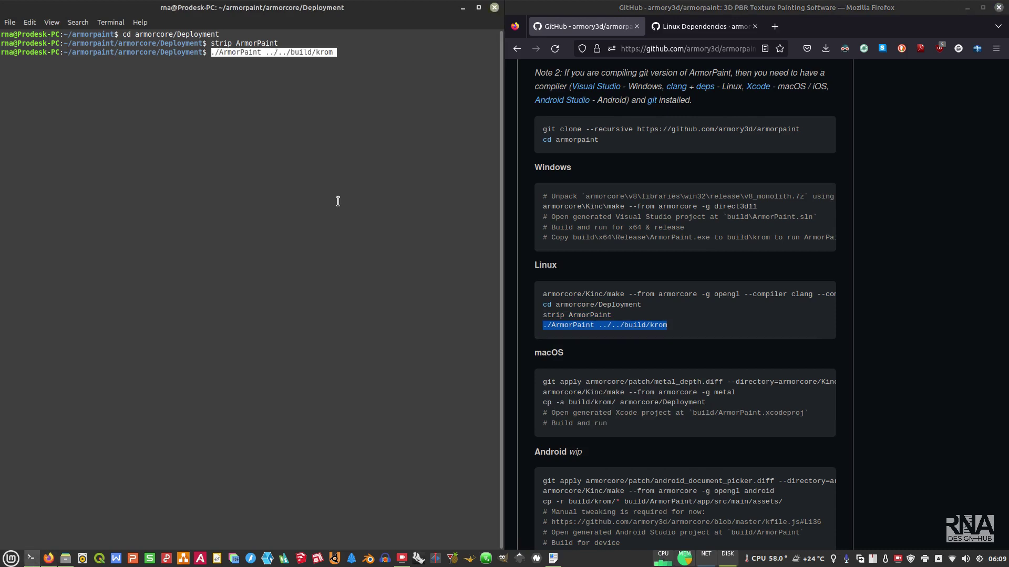
{"action": "key", "text": "Return"}
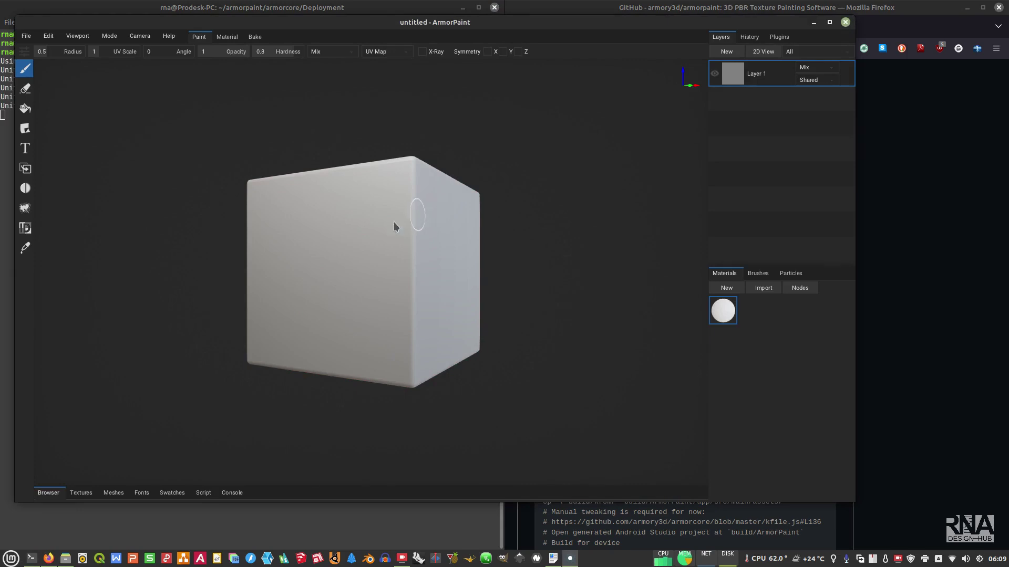
Paint several test brush strokes on different sides of the default cube, then close ArmorPaint
{"action": "mouse_move", "coordinate": [412, 213]}
{"action": "left_mouse_down"}
{"action": "mouse_move", "coordinate": [364, 227]}
{"action": "mouse_move", "coordinate": [429, 276]}
{"action": "mouse_move", "coordinate": [437, 309]}
{"action": "mouse_move", "coordinate": [394, 320]}
{"action": "mouse_move", "coordinate": [412, 339]}
{"action": "left_mouse_up"}
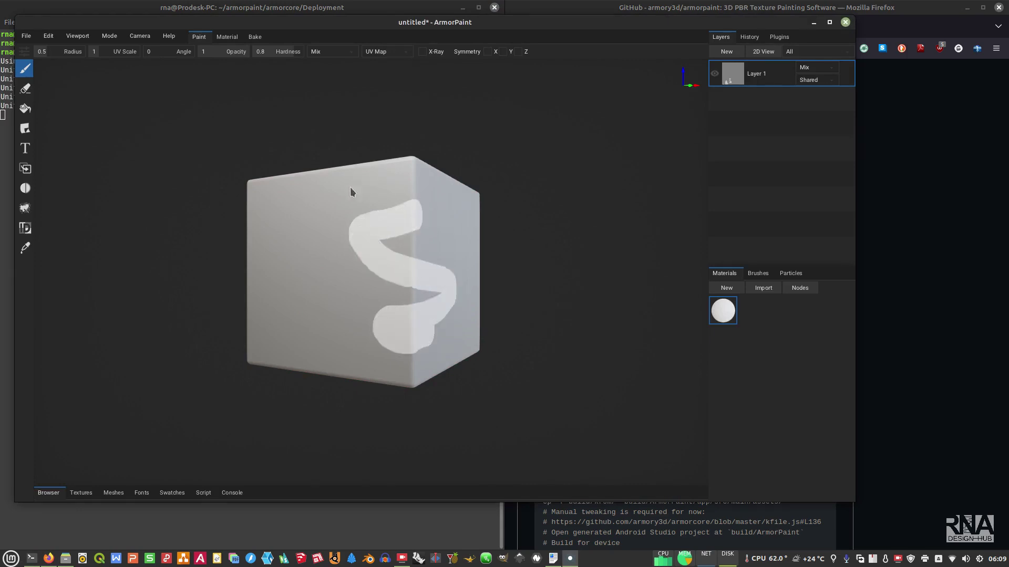
{"action": "mouse_move", "coordinate": [349, 191]}
{"action": "left_mouse_down"}
{"action": "mouse_move", "coordinate": [334, 212]}
{"action": "mouse_move", "coordinate": [468, 220]}
{"action": "mouse_move", "coordinate": [364, 275]}
{"action": "mouse_move", "coordinate": [401, 286]}
{"action": "left_mouse_up"}
{"action": "mouse_move", "coordinate": [401, 286]}
{"action": "right_mouse_down"}
{"action": "mouse_move", "coordinate": [355, 270]}
{"action": "mouse_move", "coordinate": [370, 269]}
{"action": "right_mouse_up"}
{"action": "left_click", "coordinate": [370, 269]}
{"action": "mouse_move", "coordinate": [379, 277]}
{"action": "left_mouse_down"}
{"action": "mouse_move", "coordinate": [418, 265]}
{"action": "mouse_move", "coordinate": [426, 192]}
{"action": "mouse_move", "coordinate": [399, 205]}
{"action": "left_mouse_up"}
{"action": "key", "text": "1"}
{"action": "mouse_move", "coordinate": [370, 259]}
{"action": "left_mouse_down"}
{"action": "mouse_move", "coordinate": [322, 254]}
{"action": "mouse_move", "coordinate": [401, 279]}
{"action": "left_mouse_up"}
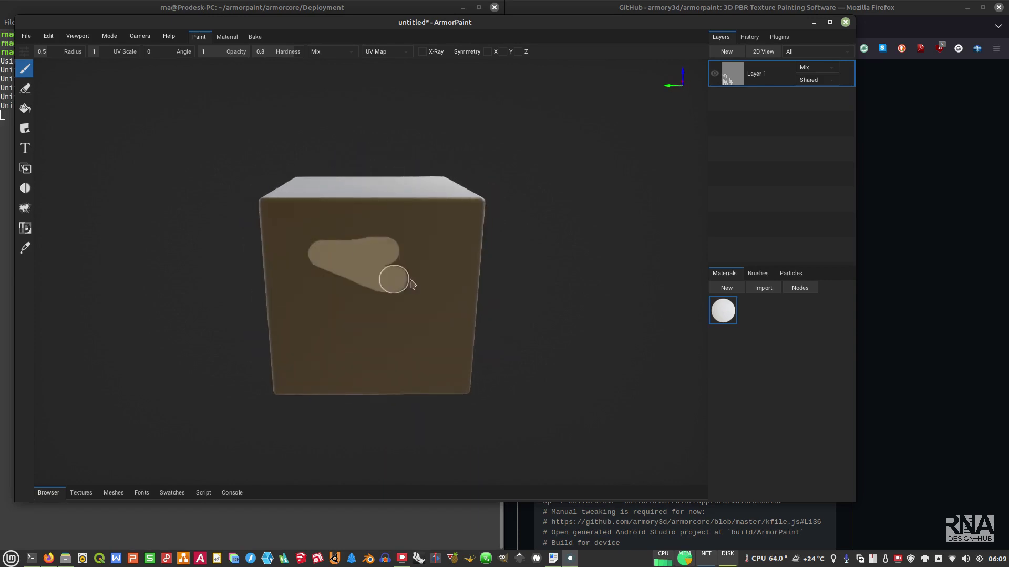
{"action": "left_click", "coordinate": [436, 275]}
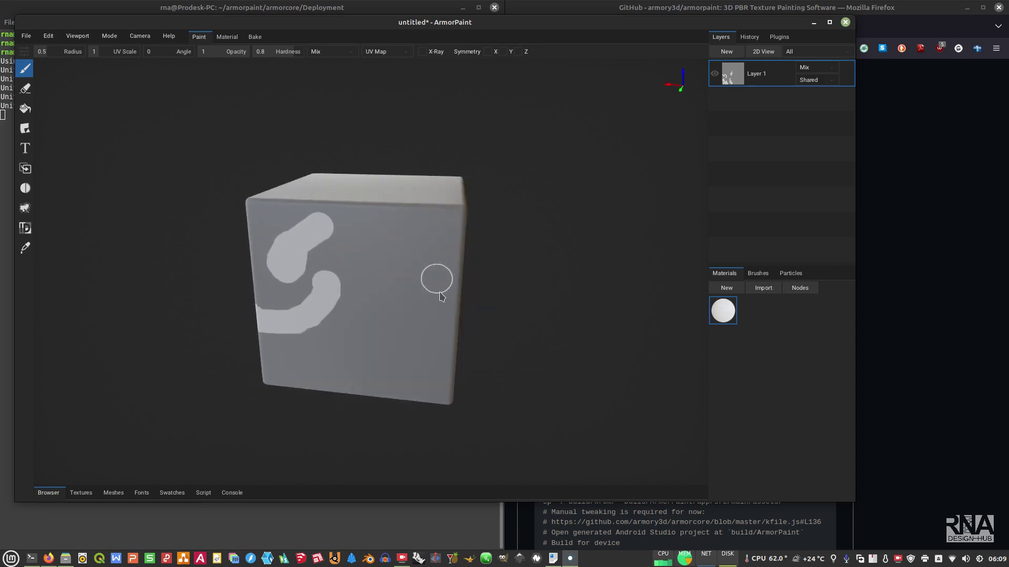
{"action": "mouse_move", "coordinate": [452, 299]}
{"action": "left_mouse_down"}
{"action": "mouse_move", "coordinate": [404, 315]}
{"action": "mouse_move", "coordinate": [409, 255]}
{"action": "mouse_move", "coordinate": [396, 213]}
{"action": "mouse_move", "coordinate": [357, 188]}
{"action": "mouse_move", "coordinate": [311, 184]}
{"action": "left_mouse_up"}
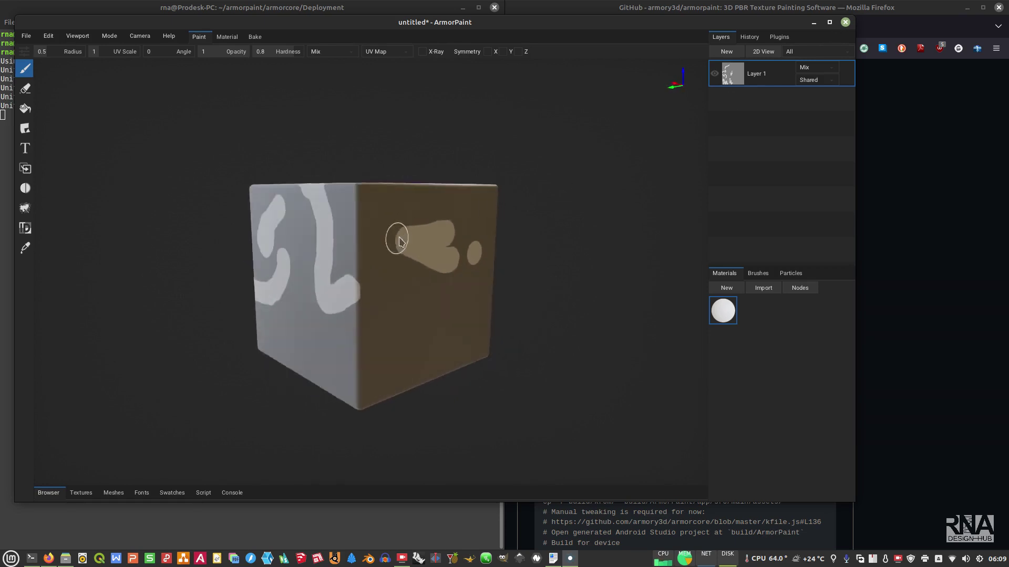
{"action": "mouse_move", "coordinate": [383, 326]}
{"action": "left_mouse_down"}
{"action": "mouse_move", "coordinate": [382, 371]}
{"action": "mouse_move", "coordinate": [417, 367]}
{"action": "left_mouse_up"}
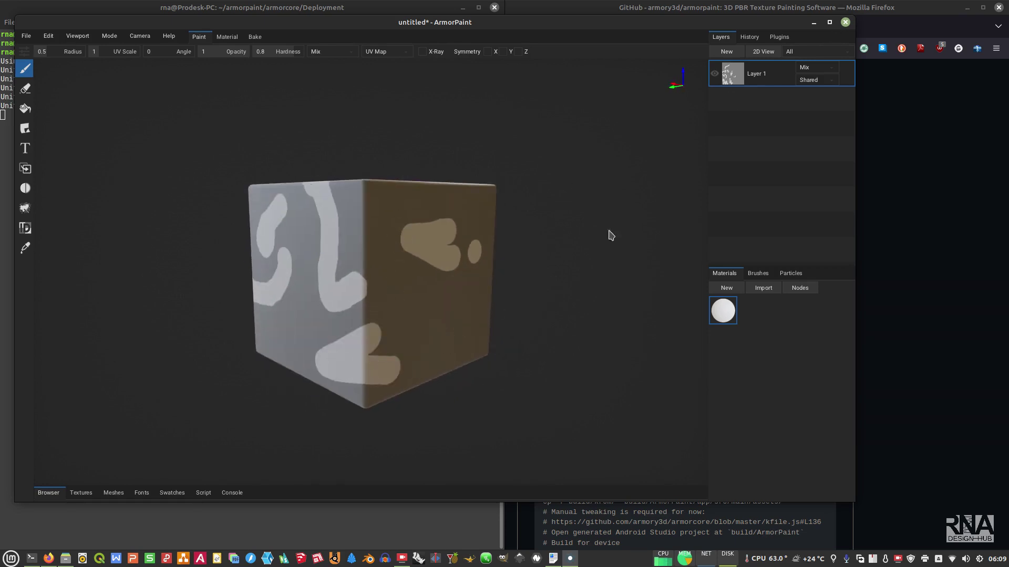
{"action": "left_click", "coordinate": [845, 23]}
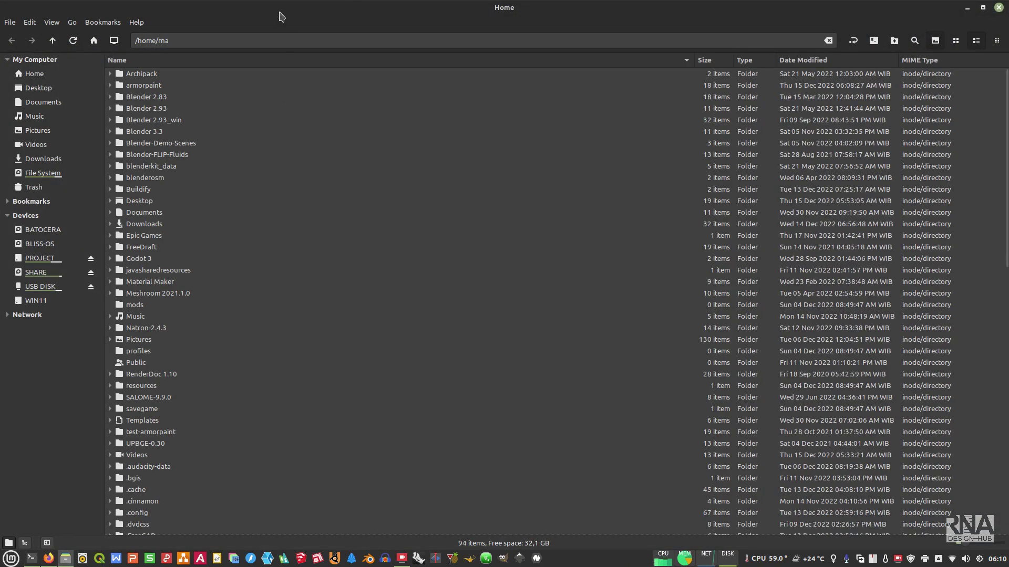
Place the file manager beside the terminal in the other screen half and open the armorpaint folder in Home
{"action": "left_click_drag", "start_coordinate": [281, 16], "coordinate": [1007, 73]}
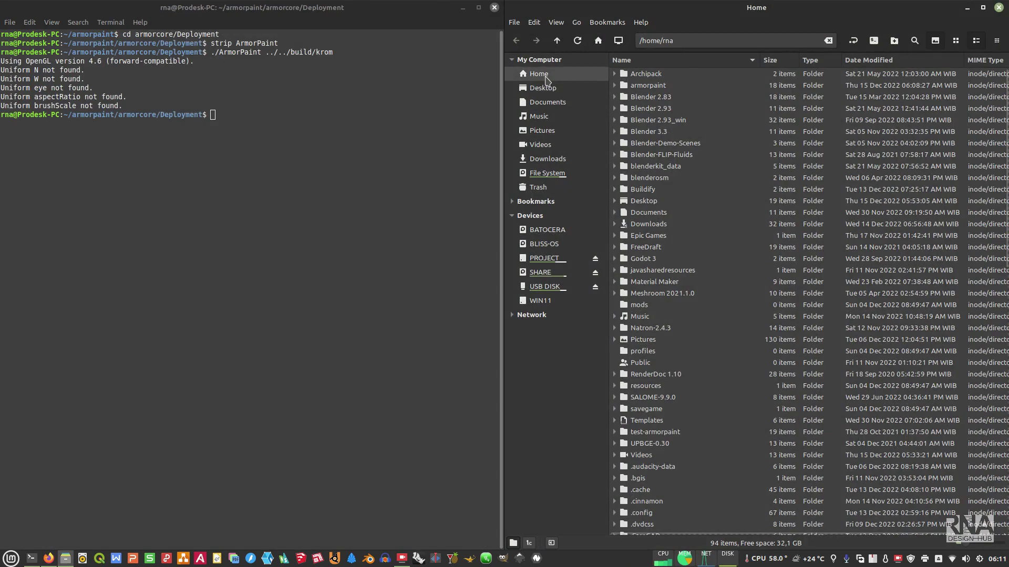
{"action": "left_click", "coordinate": [547, 79]}
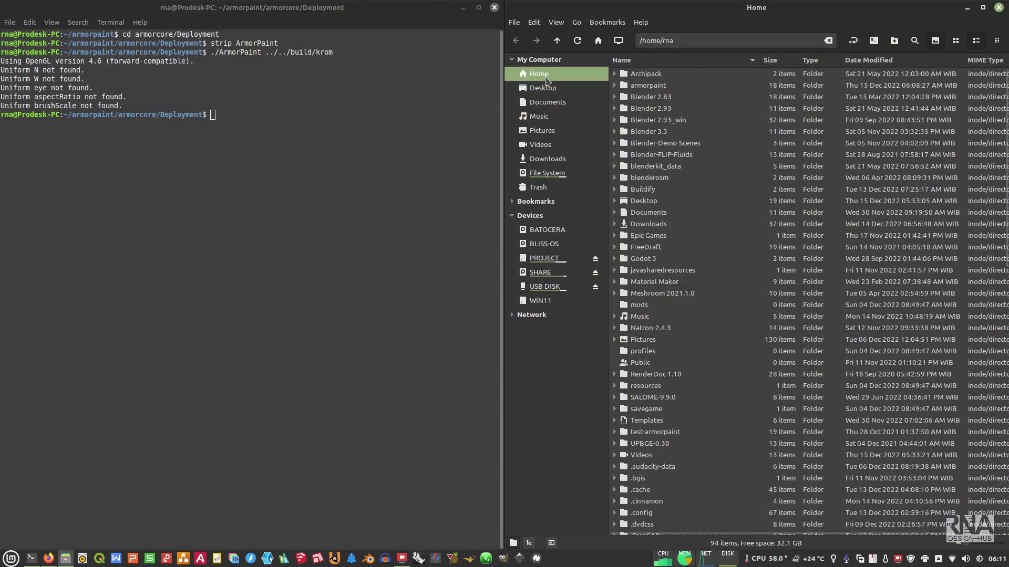
{"action": "double_click", "coordinate": [647, 86]}
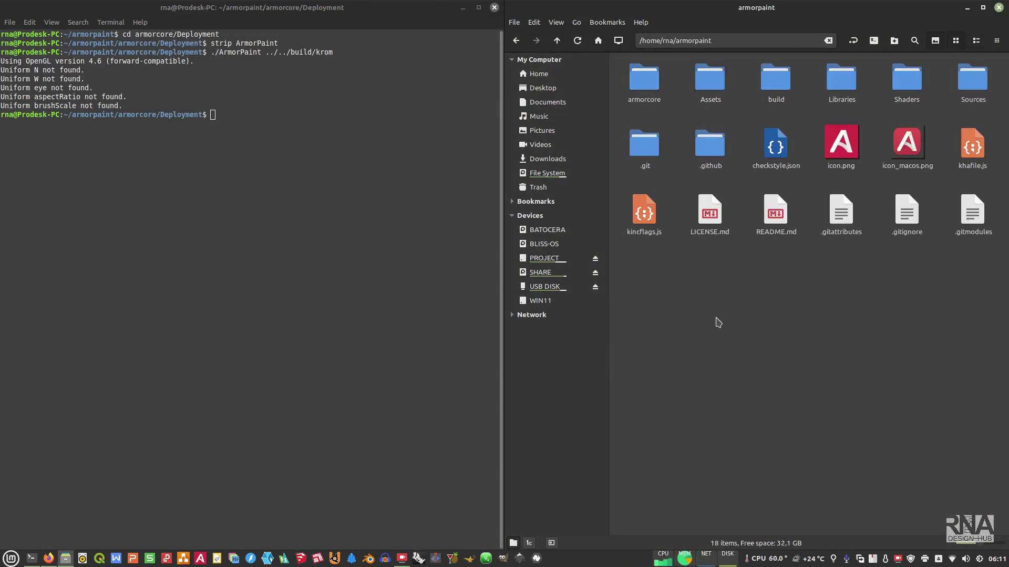
Create an empty document named ArmorPaint.sh in the armorpaint folder
{"action": "right_click", "coordinate": [734, 296]}
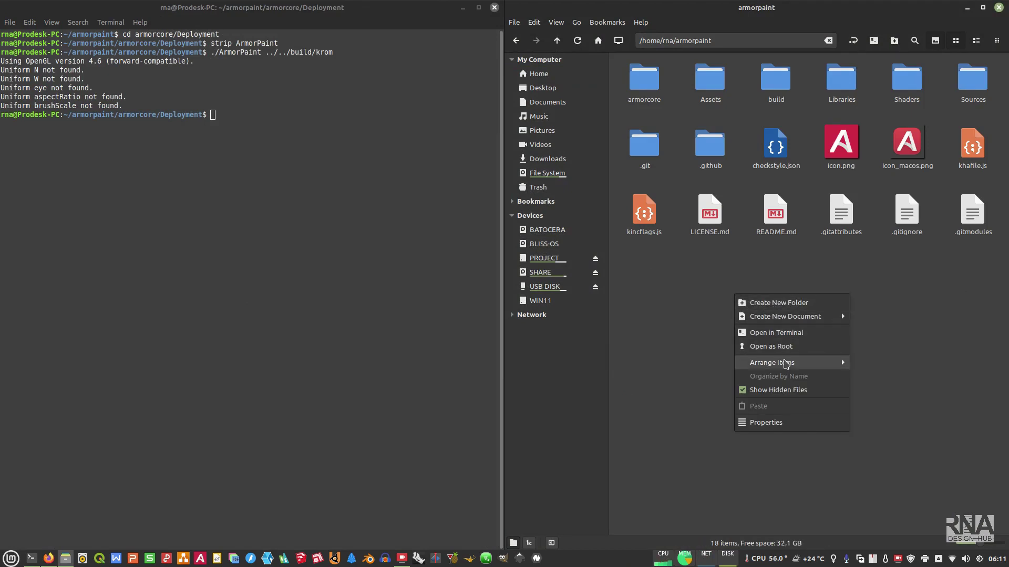
{"action": "mouse_move", "coordinate": [786, 364]}
{"action": "mouse_move", "coordinate": [790, 316]}
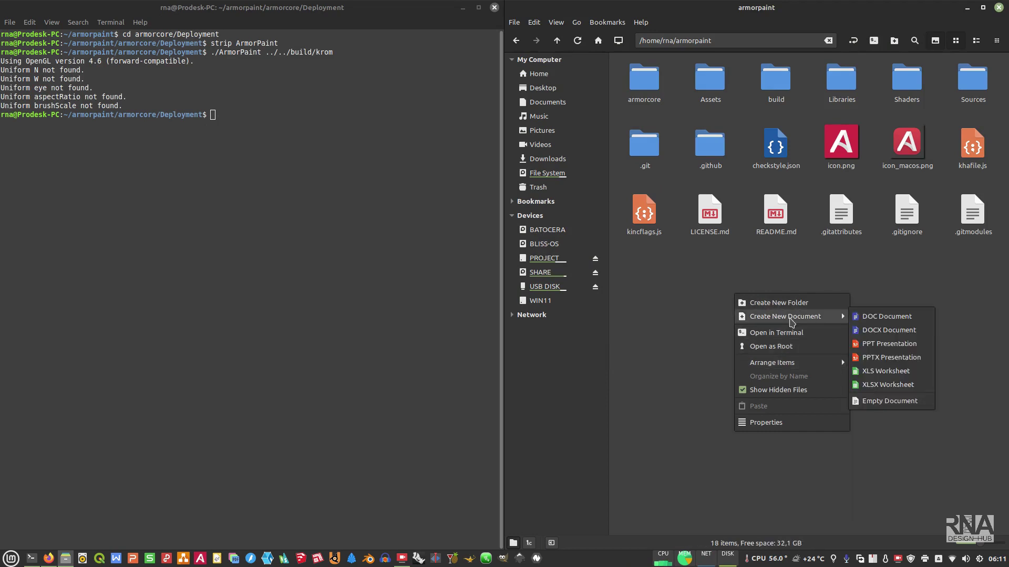
{"action": "left_click", "coordinate": [899, 402]}
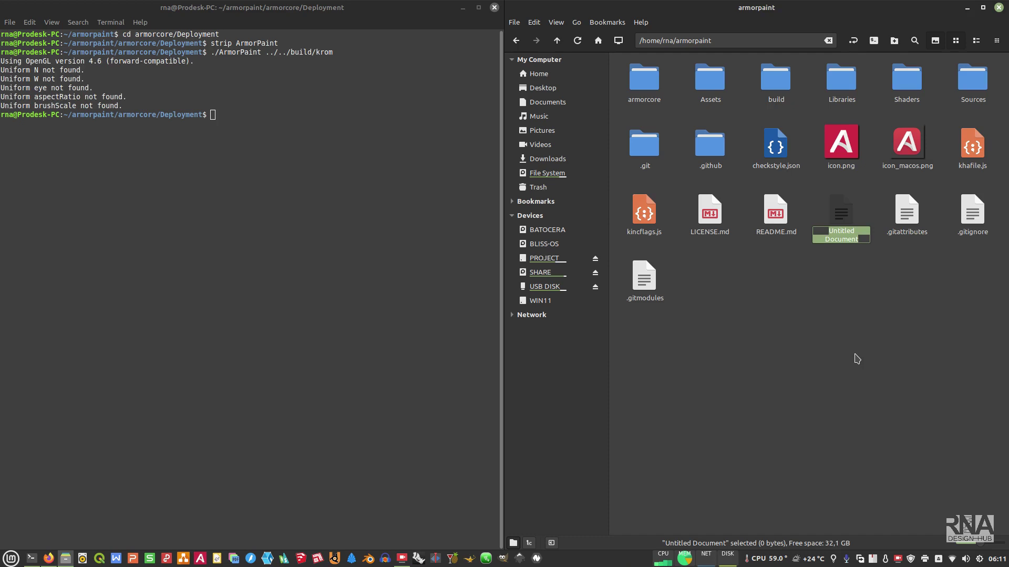
{"action": "type", "text": "Armor"}
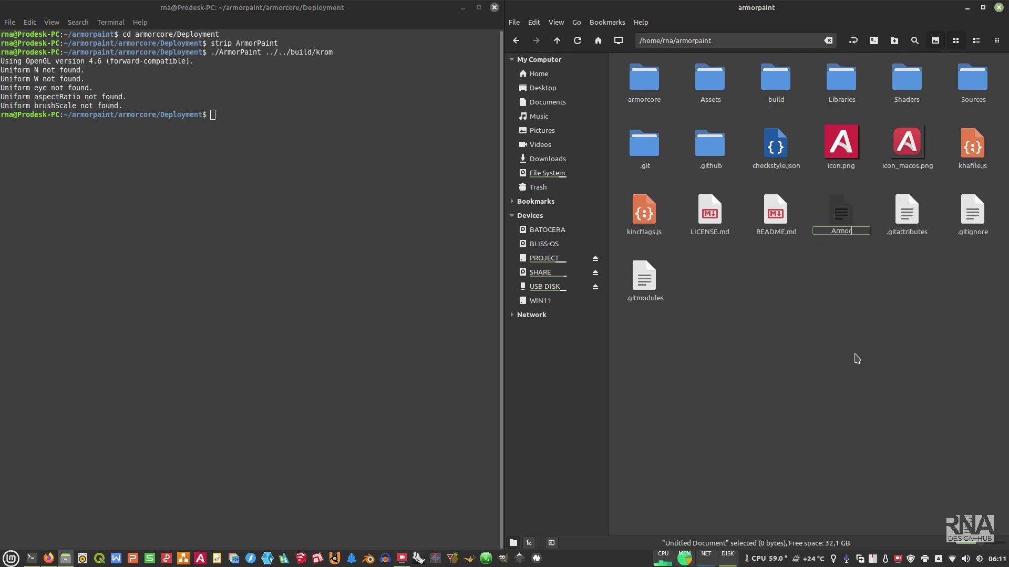
{"action": "type", "text": "Paint.sh"}
{"action": "key", "text": "Return"}
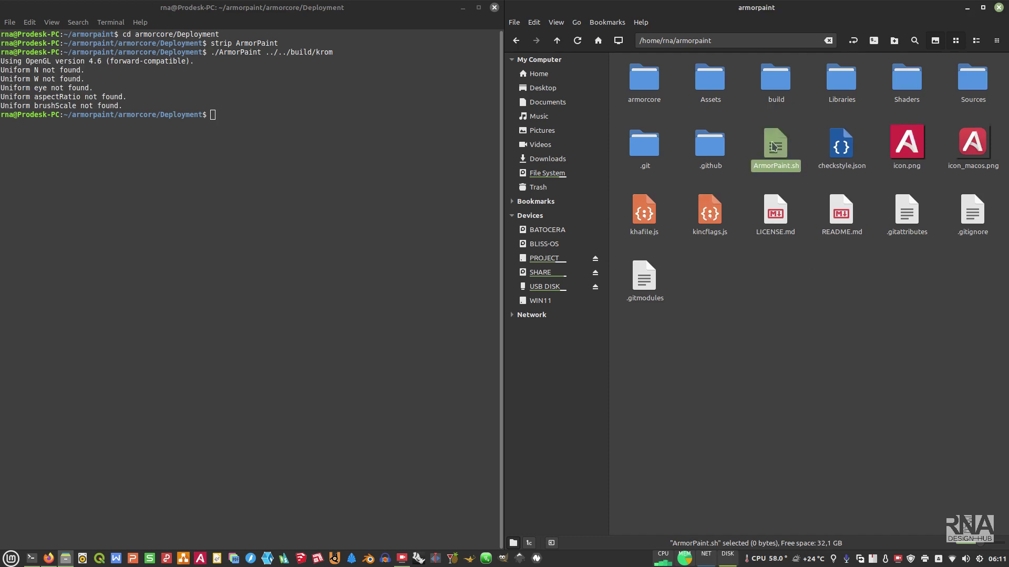
Allow ArmorPaint.sh to be executed as a program in its permission properties and close the properties
{"action": "right_click", "coordinate": [774, 147]}
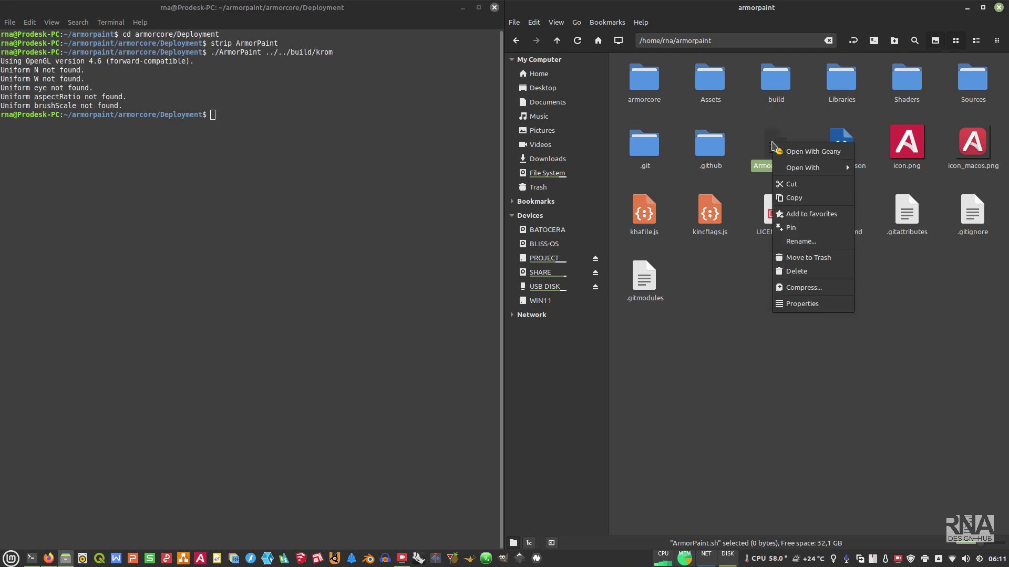
{"action": "left_click", "coordinate": [802, 304]}
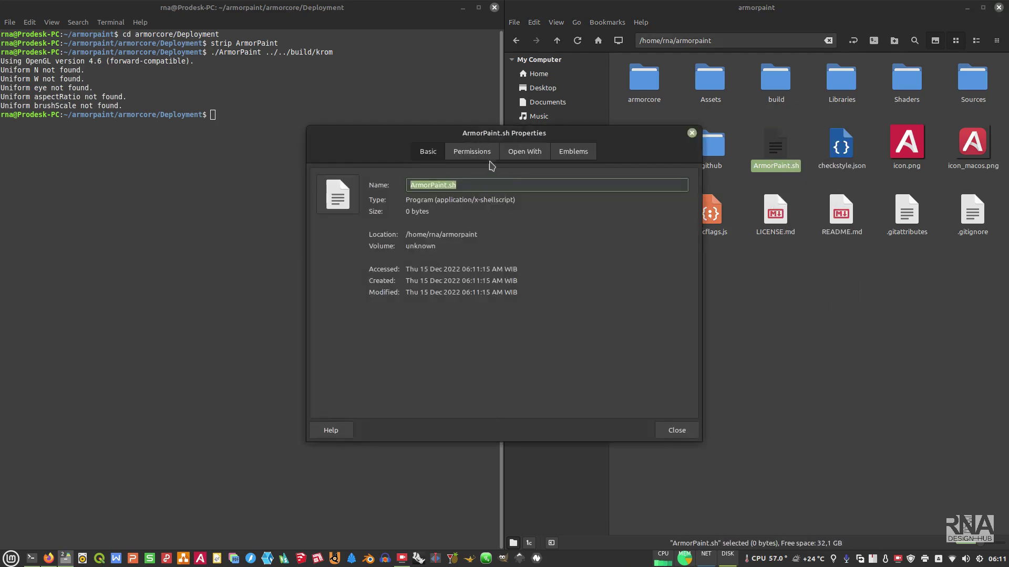
{"action": "left_click", "coordinate": [472, 152]}
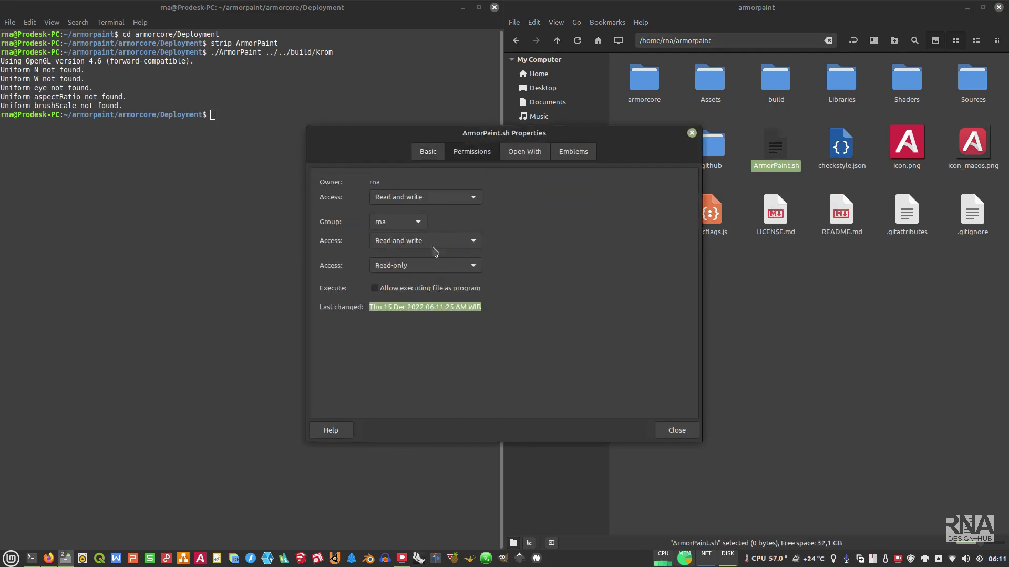
{"action": "left_click", "coordinate": [383, 289]}
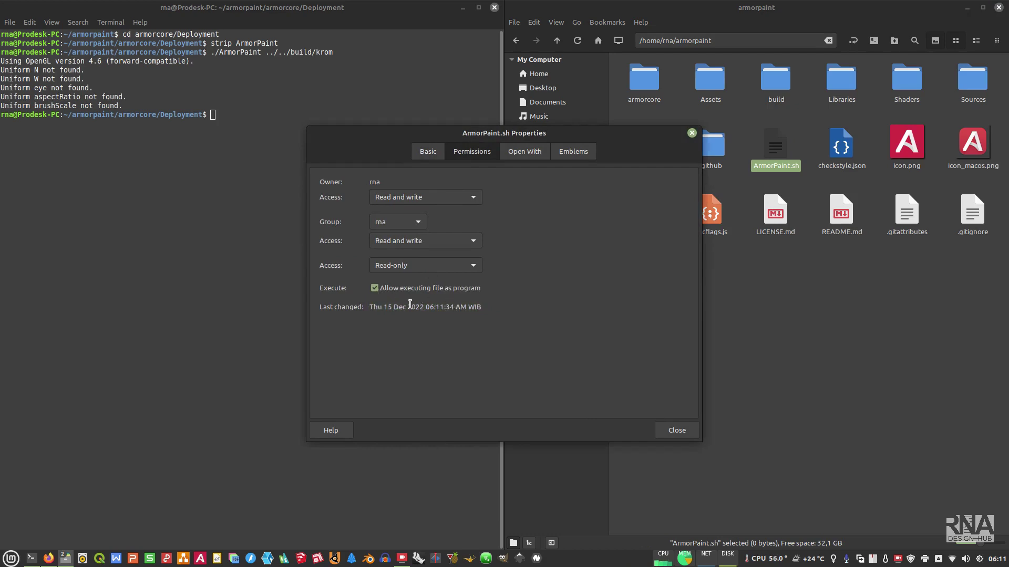
{"action": "left_click", "coordinate": [677, 431]}
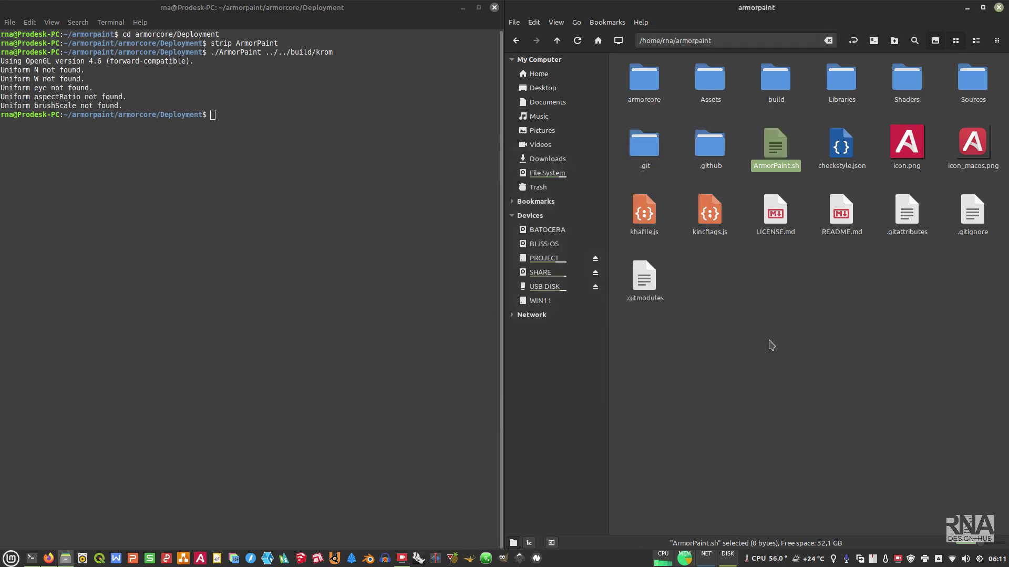
Open ArmorPaint.sh in Geany, place the editor beside the readme, and close the file manager window
{"action": "left_click", "coordinate": [769, 336]}
{"action": "right_click", "coordinate": [778, 152]}
{"action": "mouse_move", "coordinate": [794, 172]}
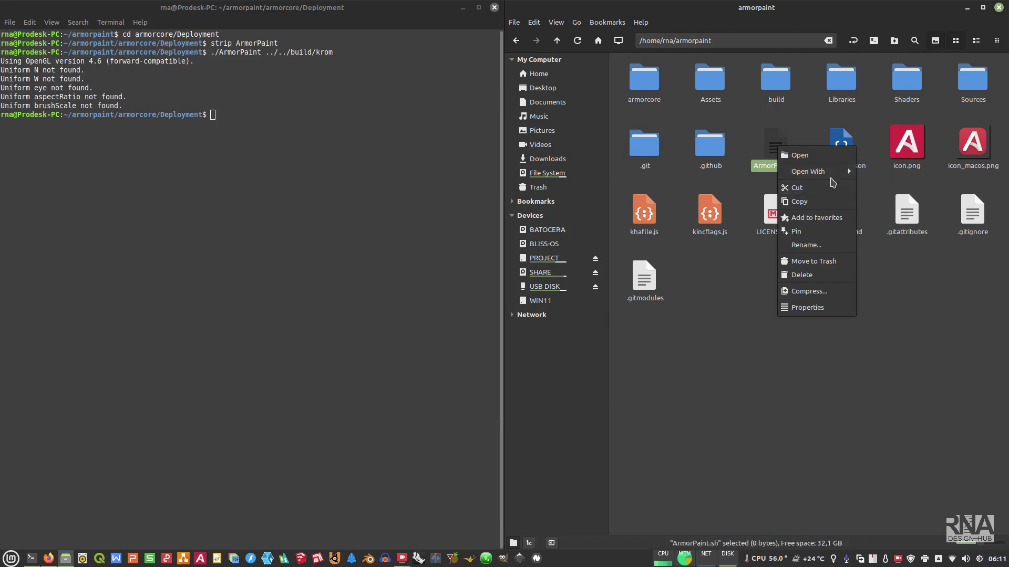
{"action": "mouse_move", "coordinate": [828, 172]}
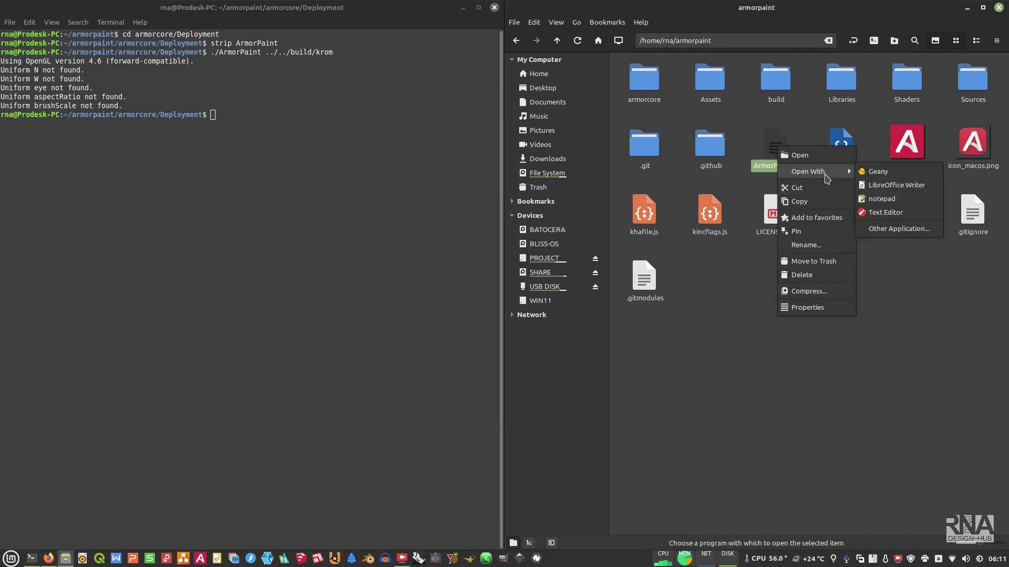
{"action": "left_click", "coordinate": [891, 179]}
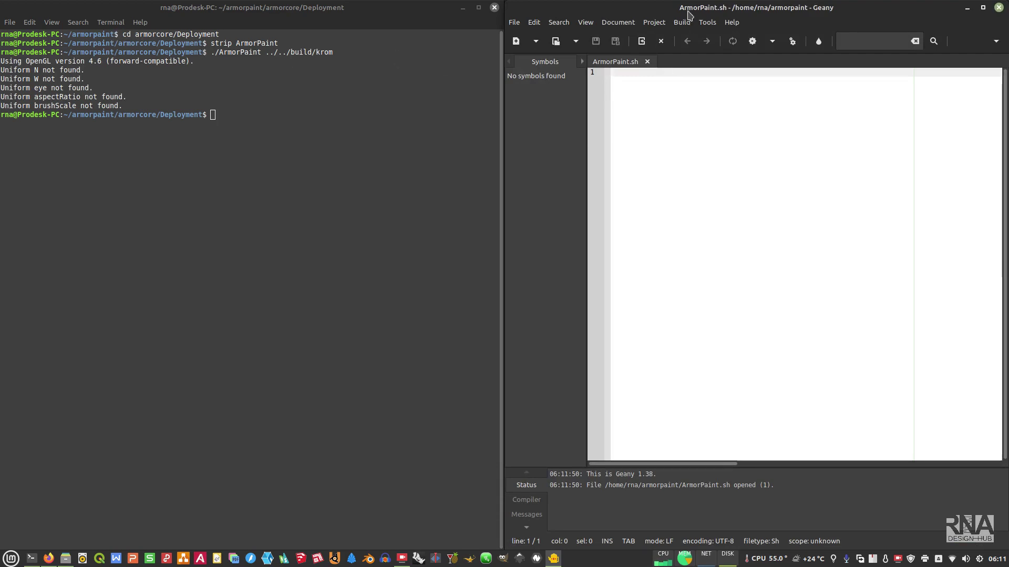
{"action": "left_click_drag", "start_coordinate": [689, 11], "coordinate": [1, 173]}
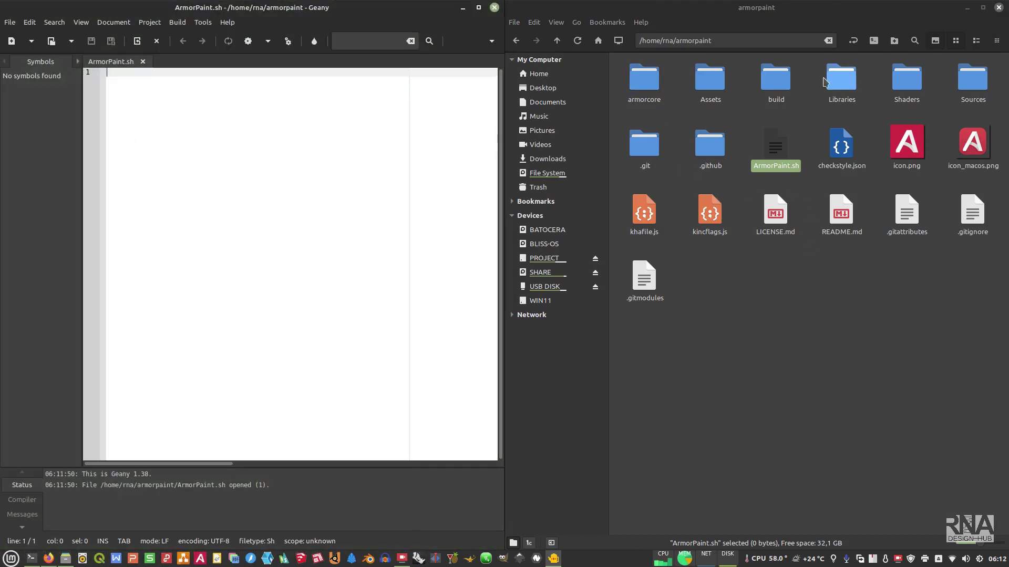
{"action": "left_click", "coordinate": [998, 8]}
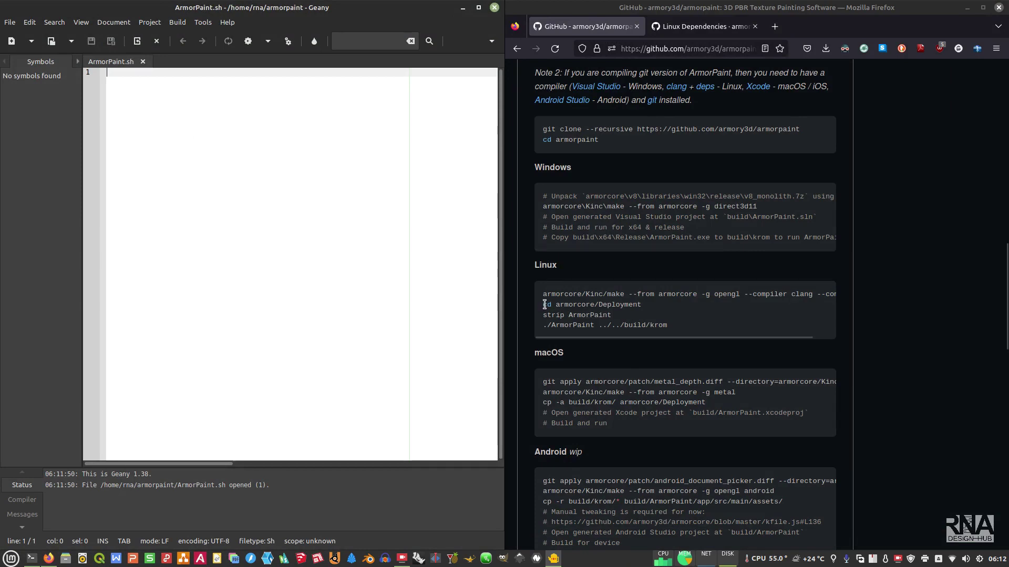
Copy "cd armorcore/Deployment" from the readme's Linux section into the script and change it to "cd armorpaint/armorcore/Deployment"
{"action": "left_click_drag", "start_coordinate": [545, 304], "coordinate": [640, 305]}
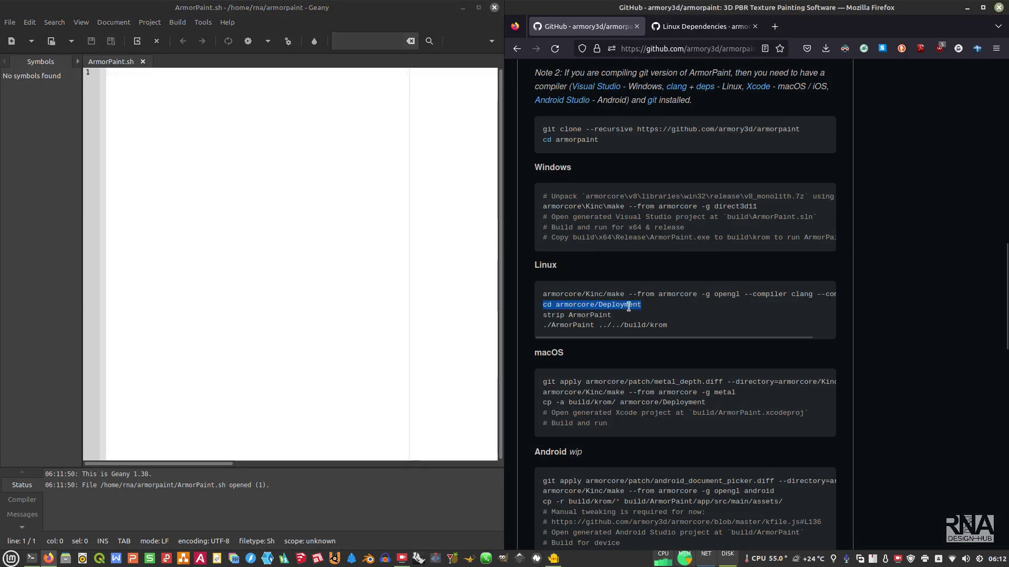
{"action": "right_click", "coordinate": [628, 310]}
{"action": "left_click", "coordinate": [649, 316]}
{"action": "left_click", "coordinate": [282, 168]}
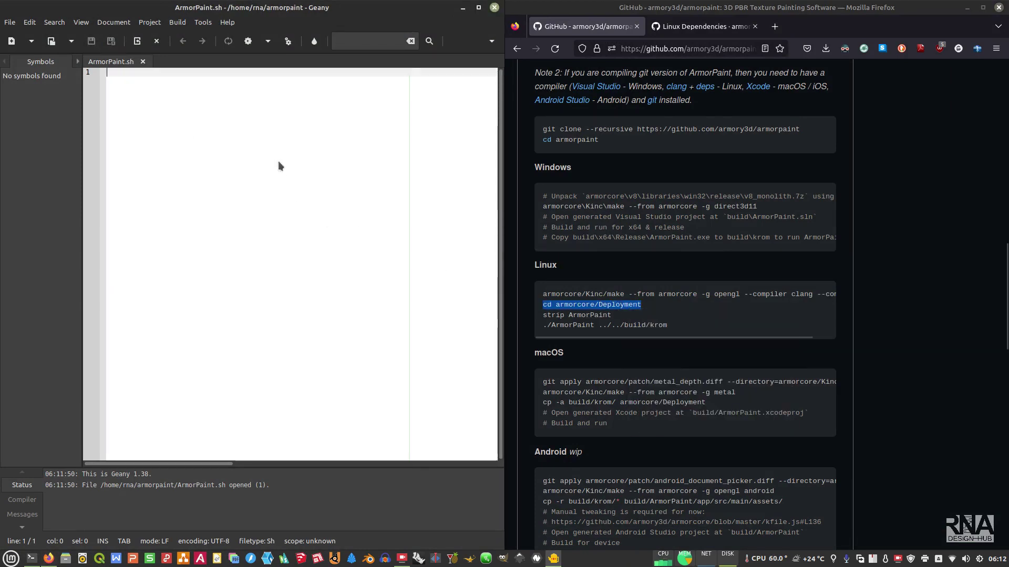
{"action": "right_click", "coordinate": [279, 161]}
{"action": "left_click", "coordinate": [314, 228]}
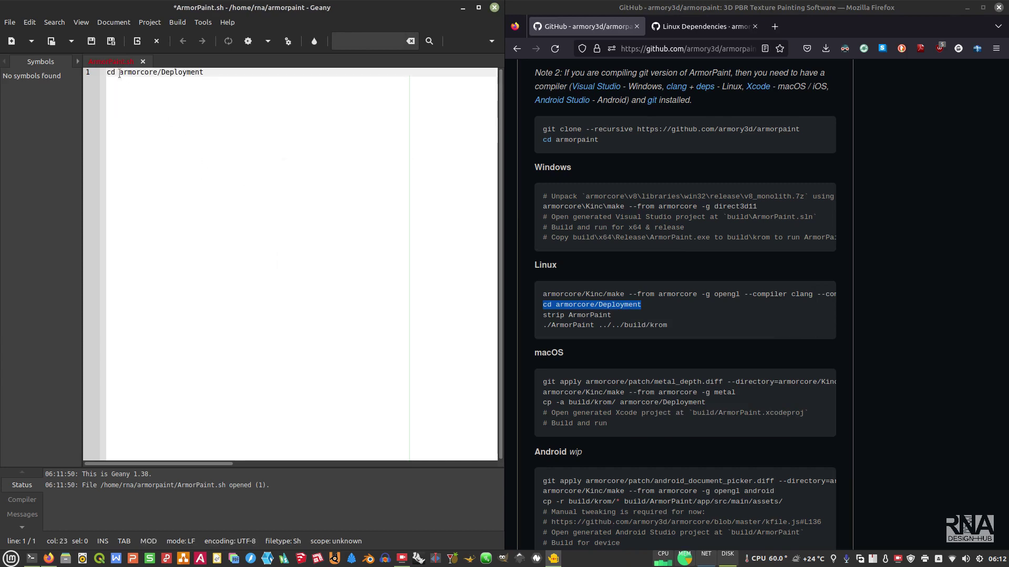
{"action": "type", "text": "armor"}
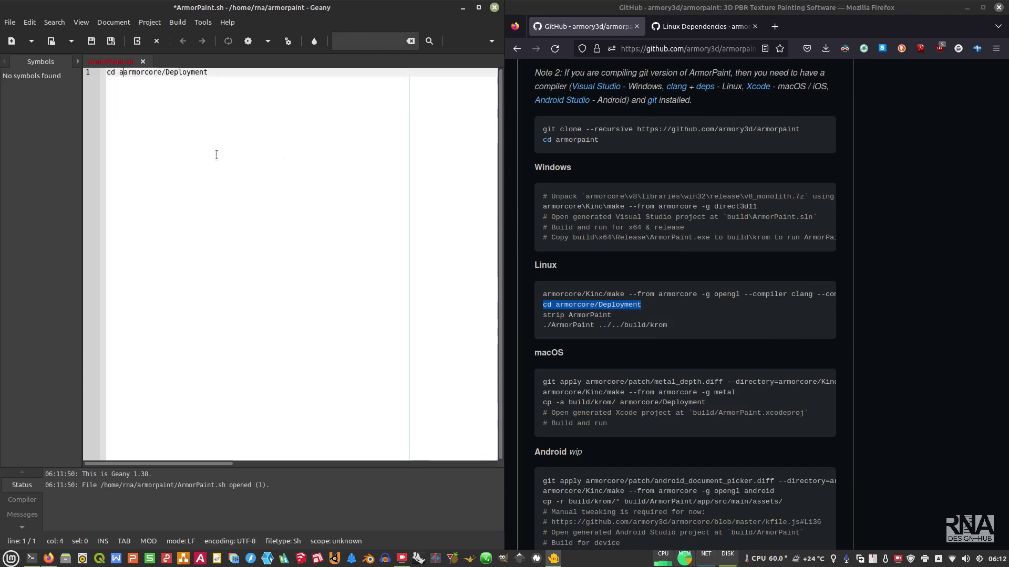
{"action": "type", "text": "paint"}
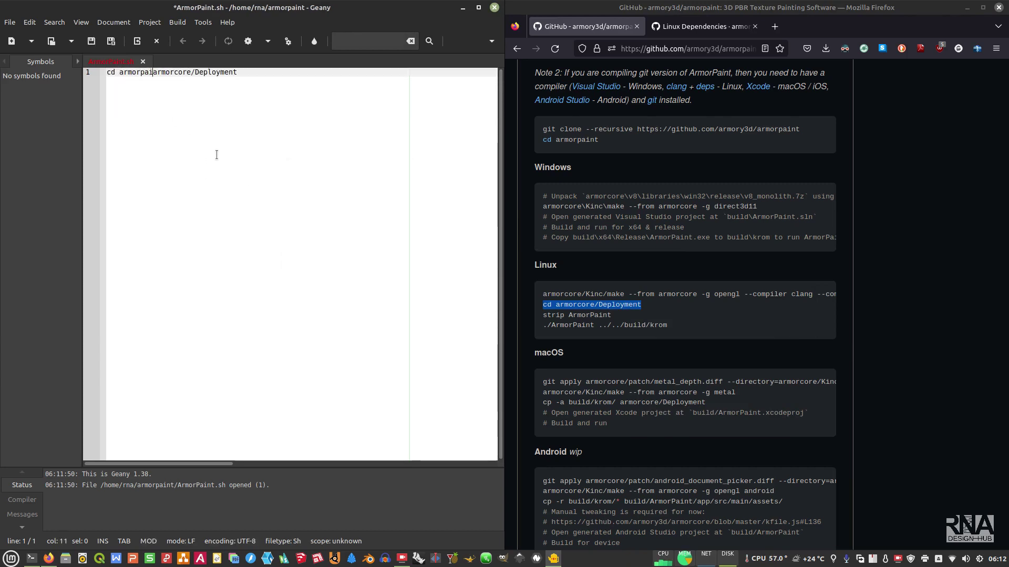
{"action": "type", "text": "/"}
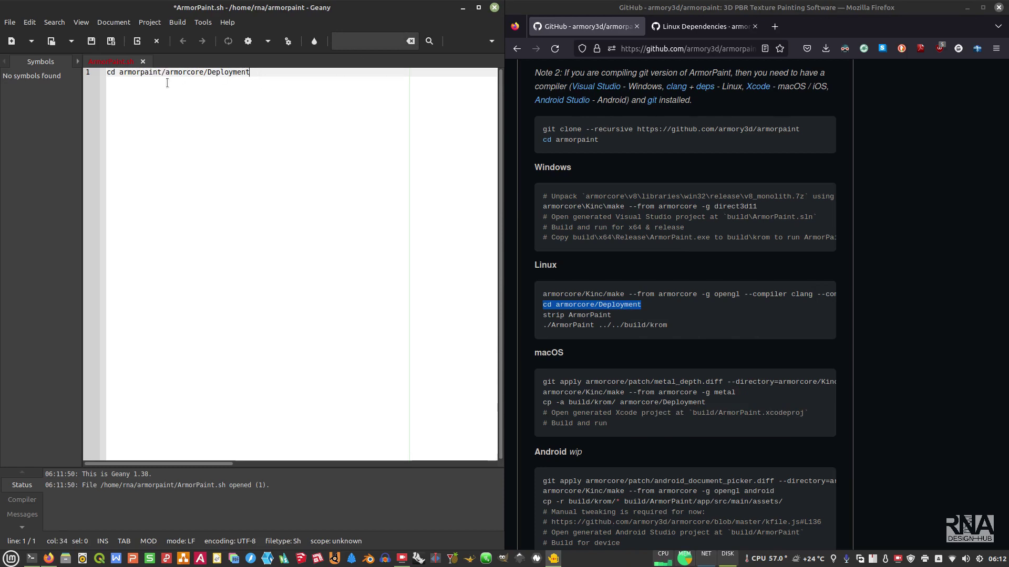
Add "strip ArmorPaint" from the readme's Linux section as the script's second line
{"action": "left_click", "coordinate": [100, 75], "text": "shift"}
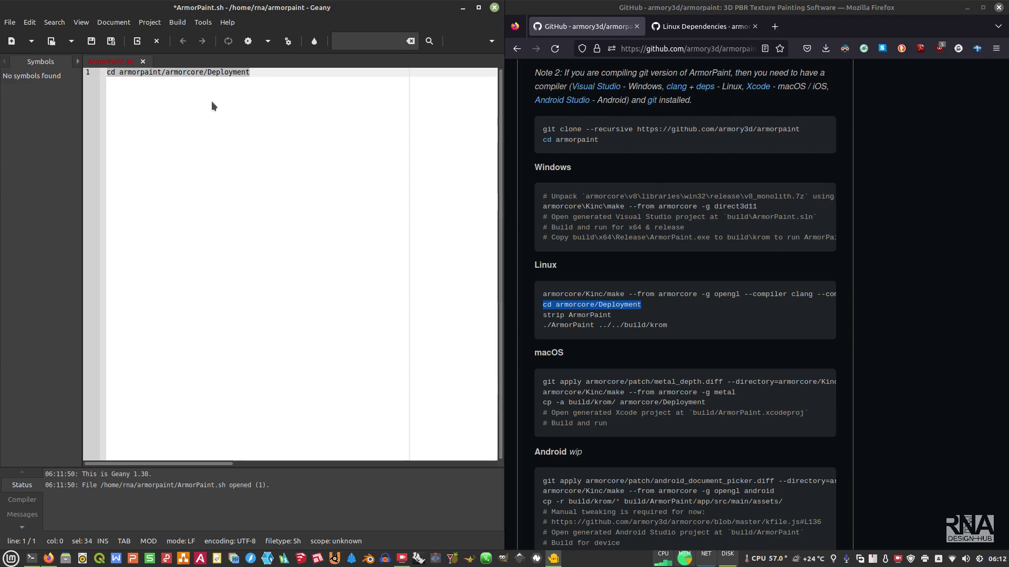
{"action": "left_click", "coordinate": [267, 73]}
{"action": "key", "text": "Return"}
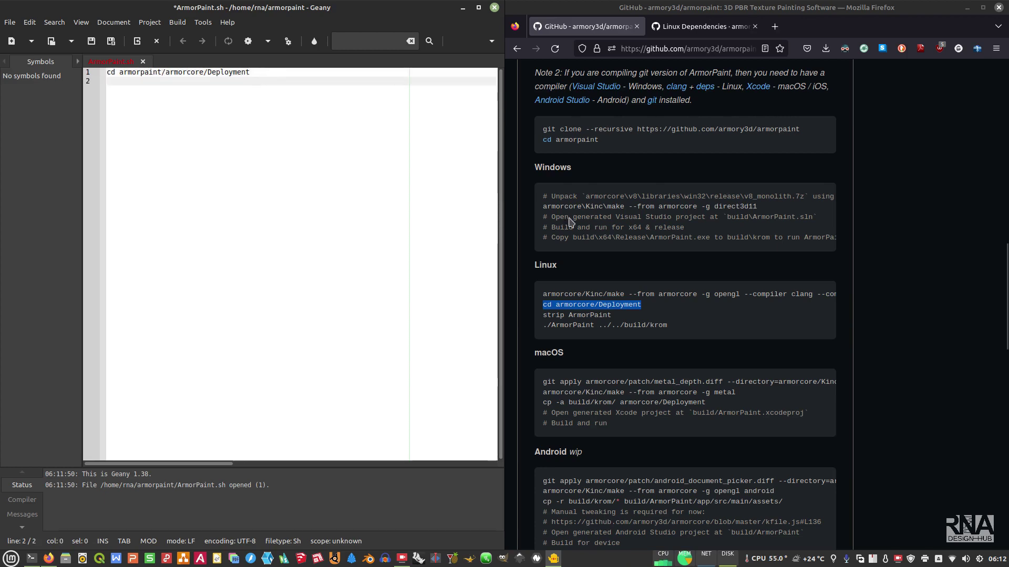
{"action": "left_click_drag", "start_coordinate": [618, 316], "coordinate": [543, 316]}
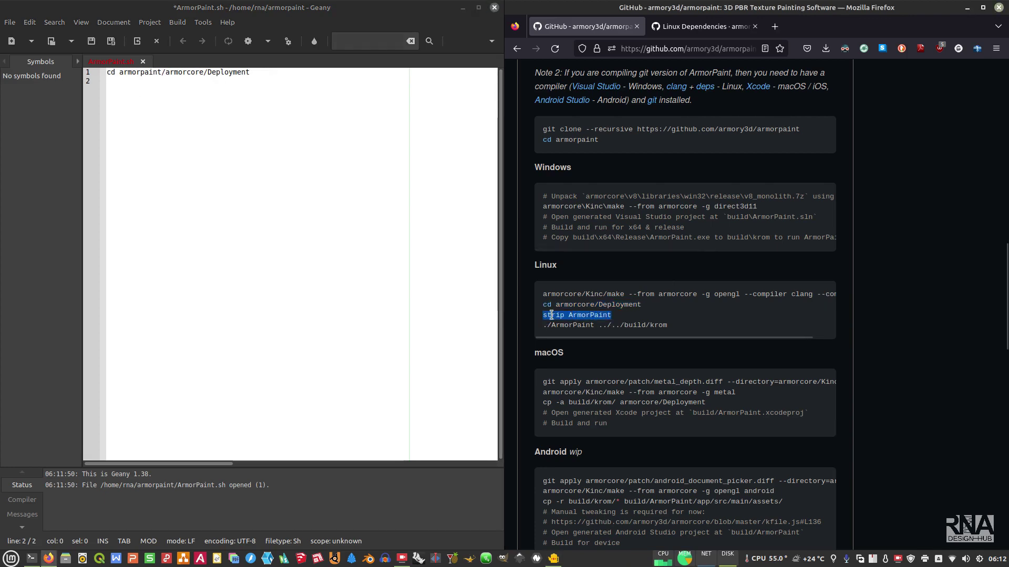
{"action": "right_click", "coordinate": [551, 316]}
{"action": "left_click", "coordinate": [573, 324]}
{"action": "left_click", "coordinate": [160, 84]}
{"action": "right_click", "coordinate": [159, 84]}
{"action": "left_click", "coordinate": [187, 149]}
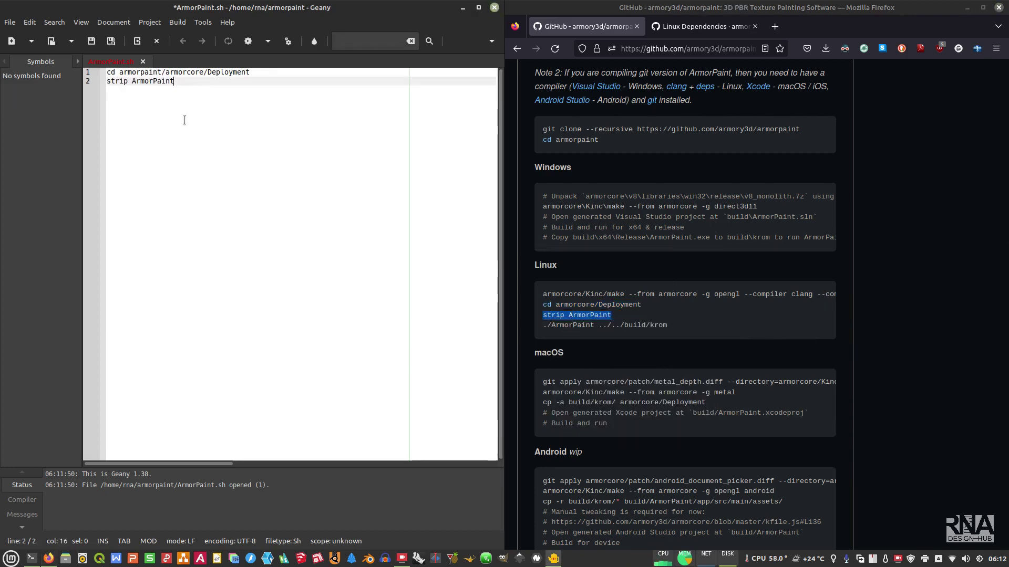
Add "./ArmorPaint ../../build/krom" from the readme's Linux section as the third line, and save and close the script
{"action": "key", "text": "Return"}
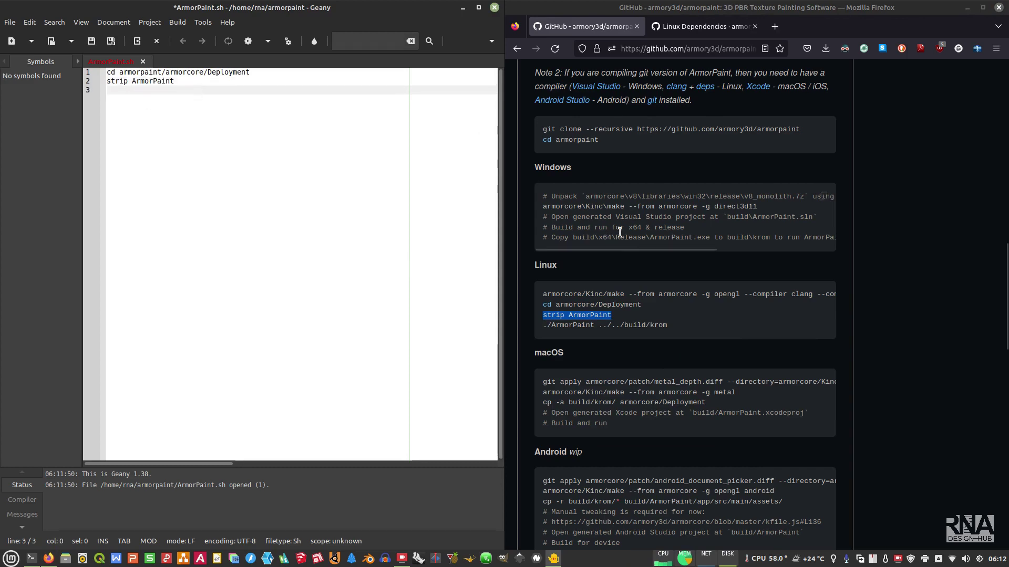
{"action": "left_click_drag", "start_coordinate": [677, 331], "coordinate": [537, 333]}
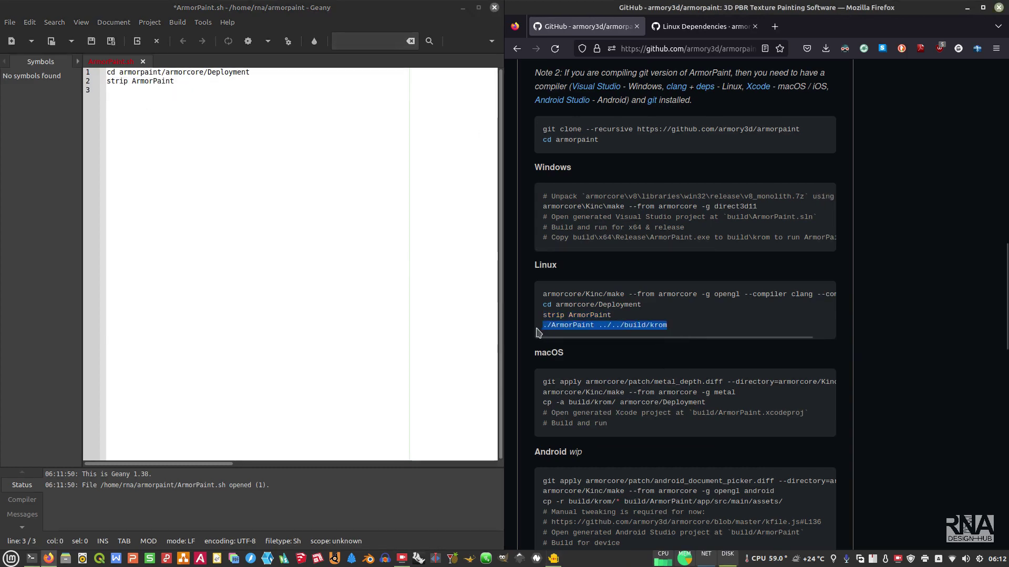
{"action": "right_click", "coordinate": [580, 328]}
{"action": "left_click", "coordinate": [592, 337]}
{"action": "left_click", "coordinate": [251, 117]}
{"action": "right_click", "coordinate": [251, 117]}
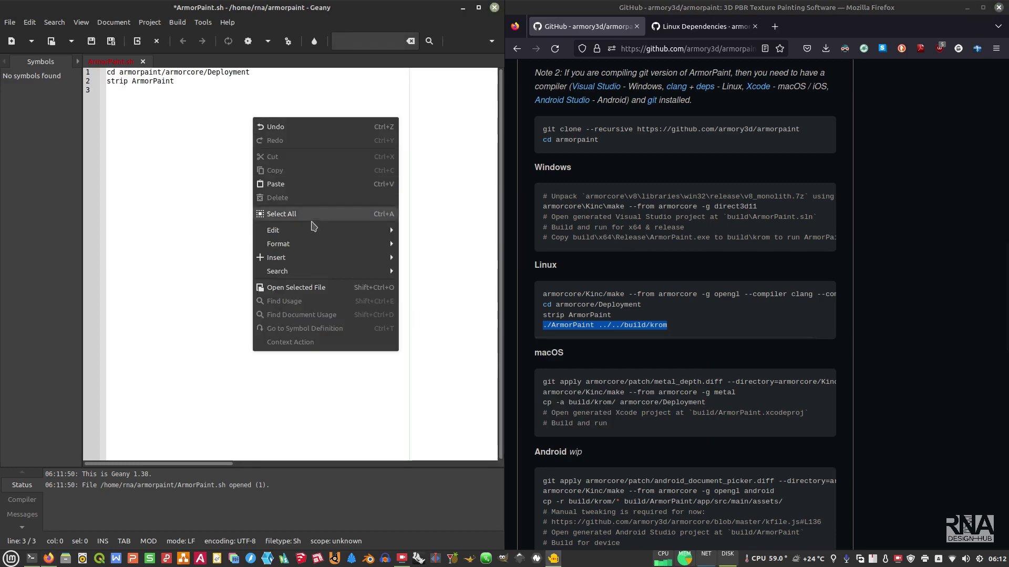
{"action": "left_click", "coordinate": [284, 183]}
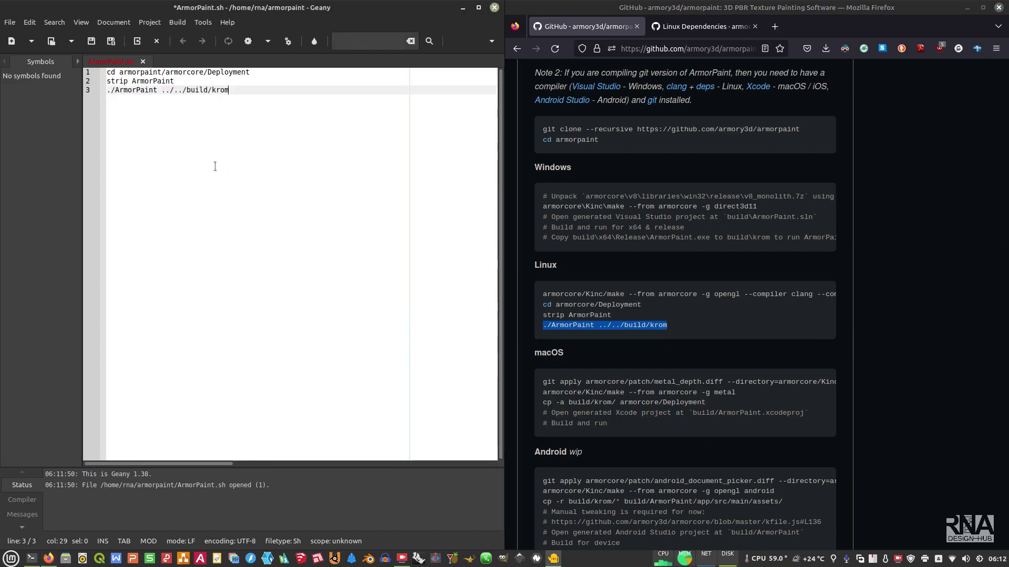
{"action": "key", "text": "ctrl+s"}
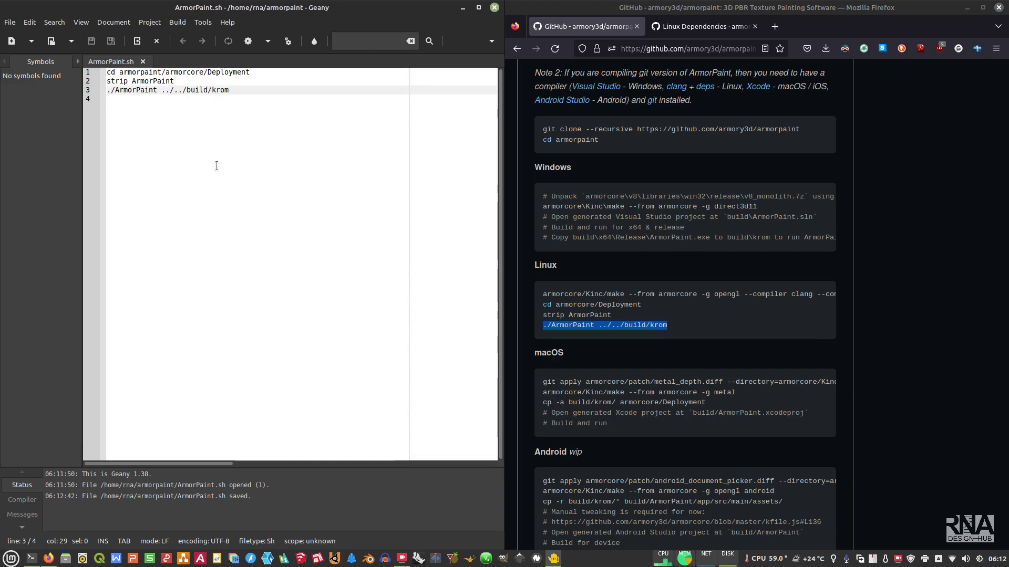
{"action": "left_click", "coordinate": [494, 8]}
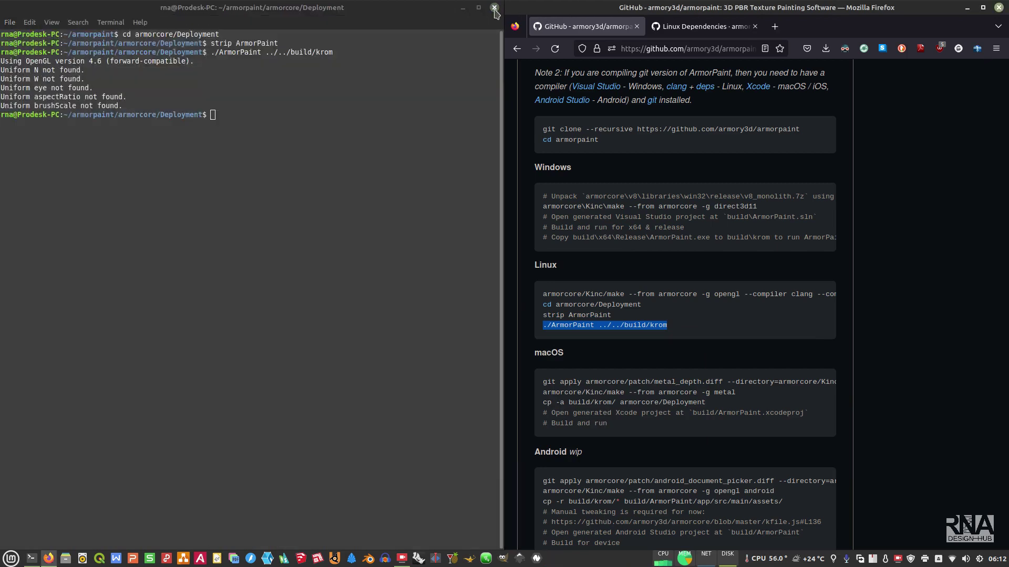
Open the home folder in the file manager, place its window beside the readme, and enter the armorpaint folder
{"action": "left_click", "coordinate": [65, 558]}
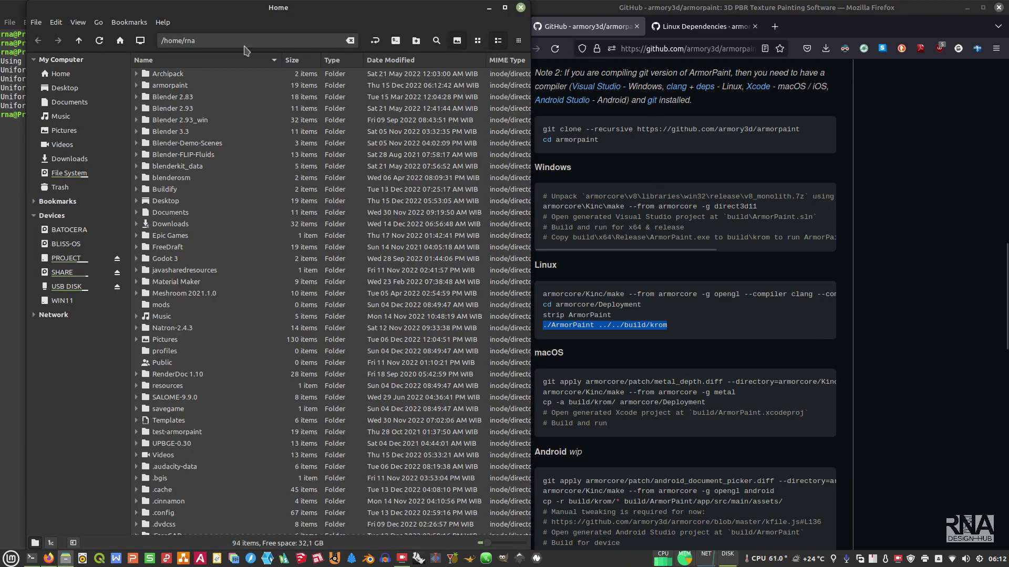
{"action": "left_click_drag", "start_coordinate": [204, 11], "coordinate": [1, 12]}
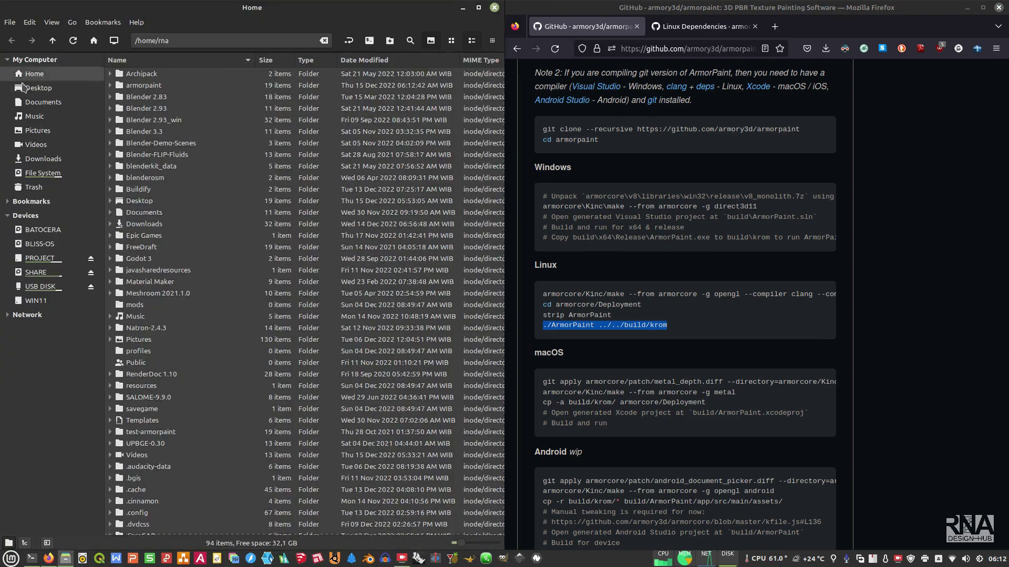
{"action": "double_click", "coordinate": [154, 86]}
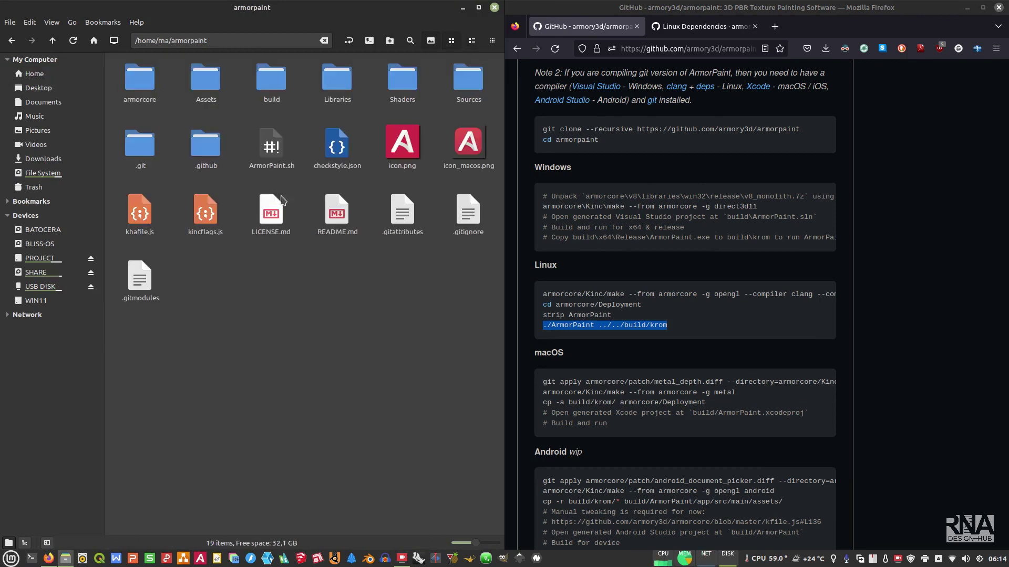
Check in the properties of ArmorPaint.sh whether the file is allowed to execute as a program
{"action": "left_click", "coordinate": [271, 145]}
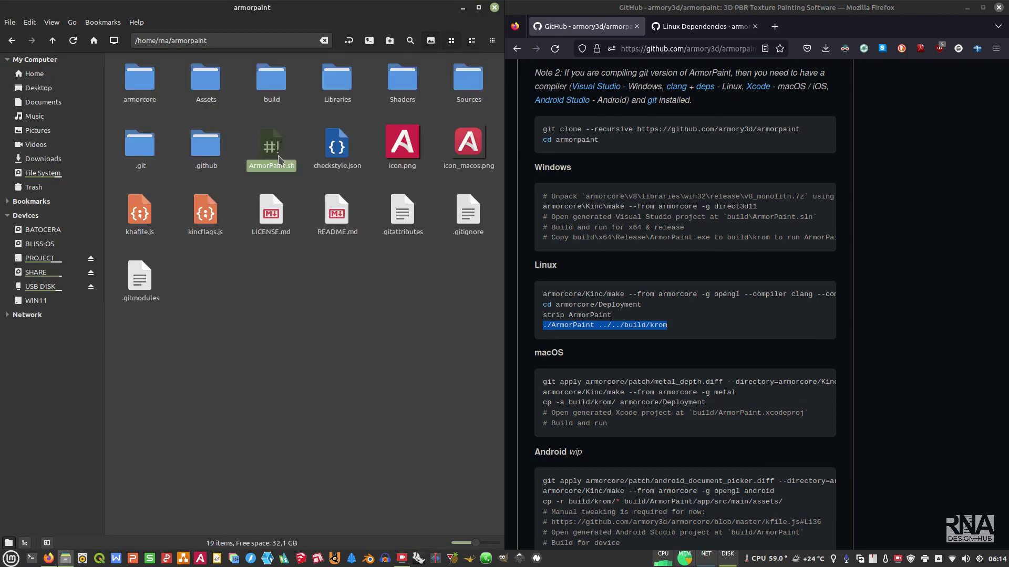
{"action": "right_click", "coordinate": [279, 157]}
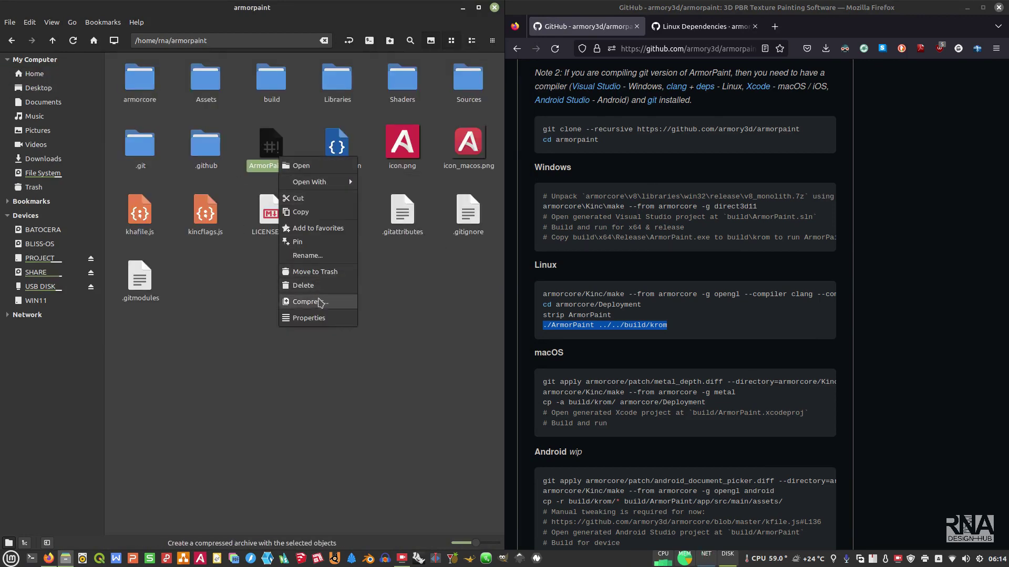
{"action": "left_click", "coordinate": [315, 320]}
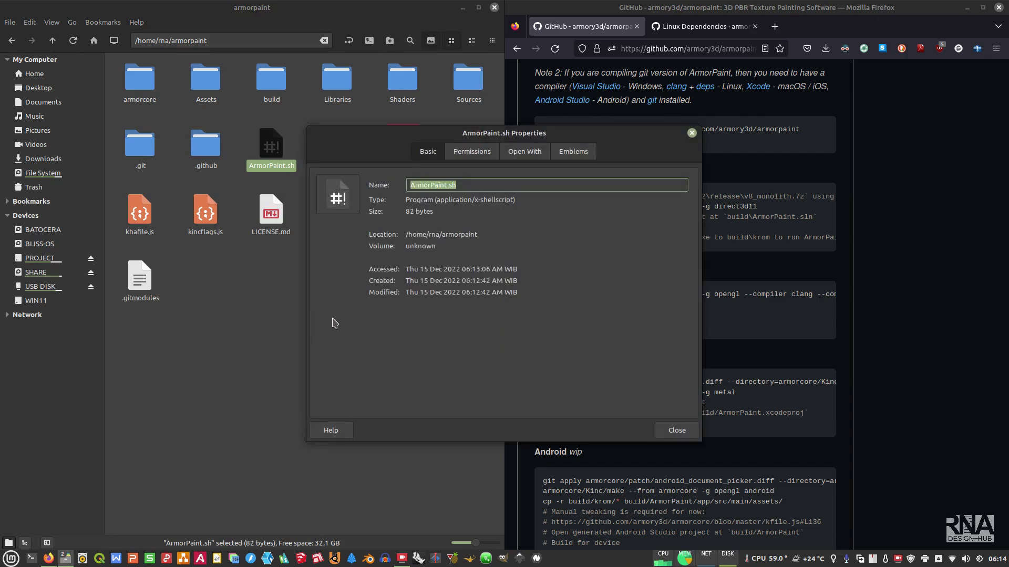
{"action": "left_click", "coordinate": [476, 152]}
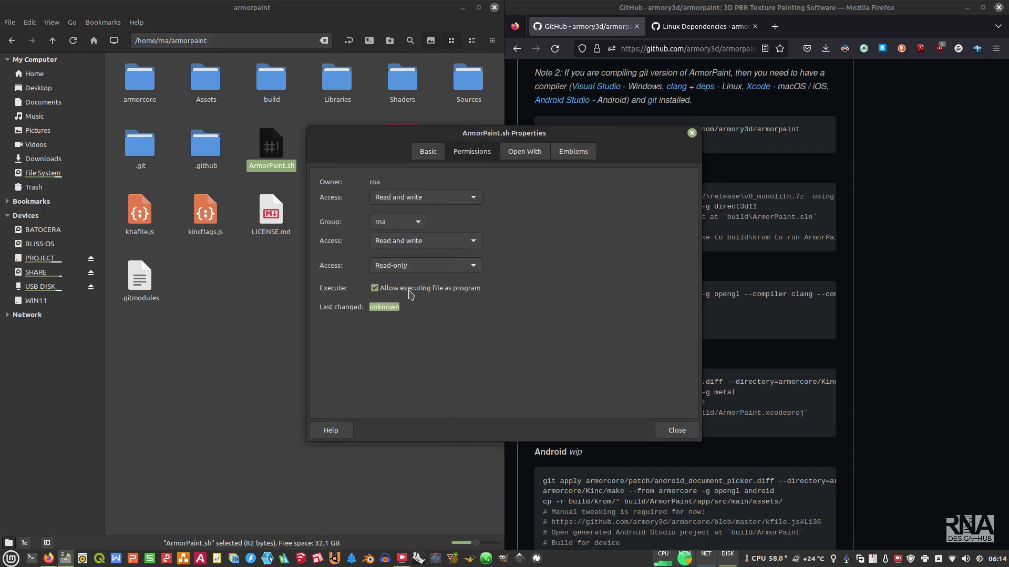
{"action": "left_click", "coordinate": [691, 133]}
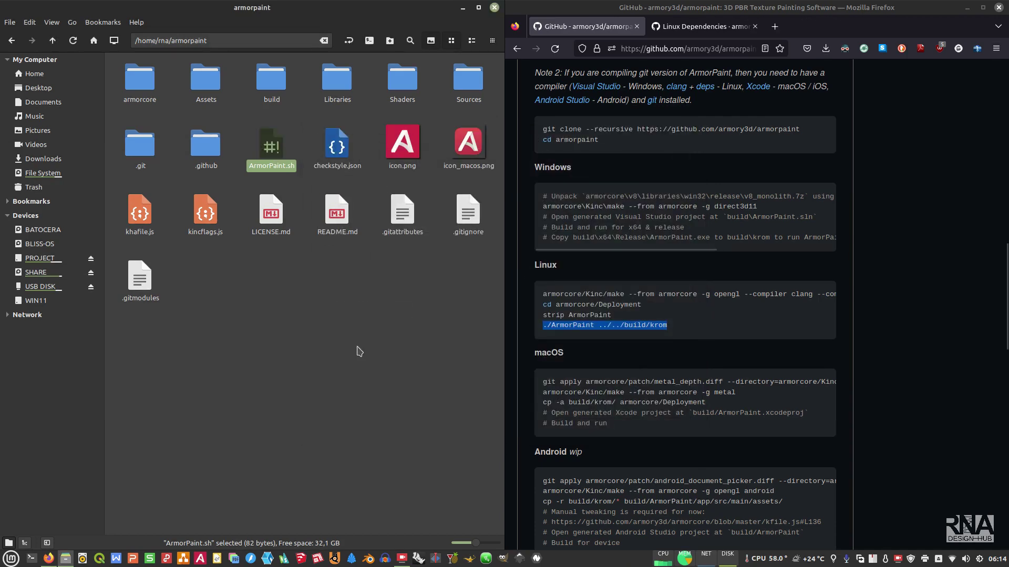
{"action": "left_click", "coordinate": [360, 352]}
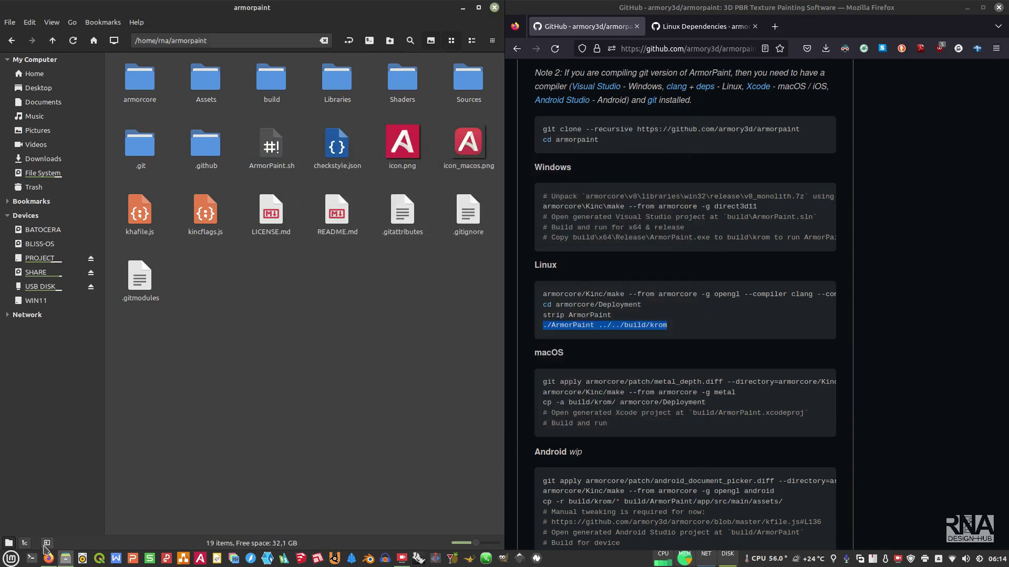
Run ArmorPaint.sh from the armorpaint folder with sh in a new terminal, and close the launched ArmorPaint window
{"action": "left_click", "coordinate": [33, 559]}
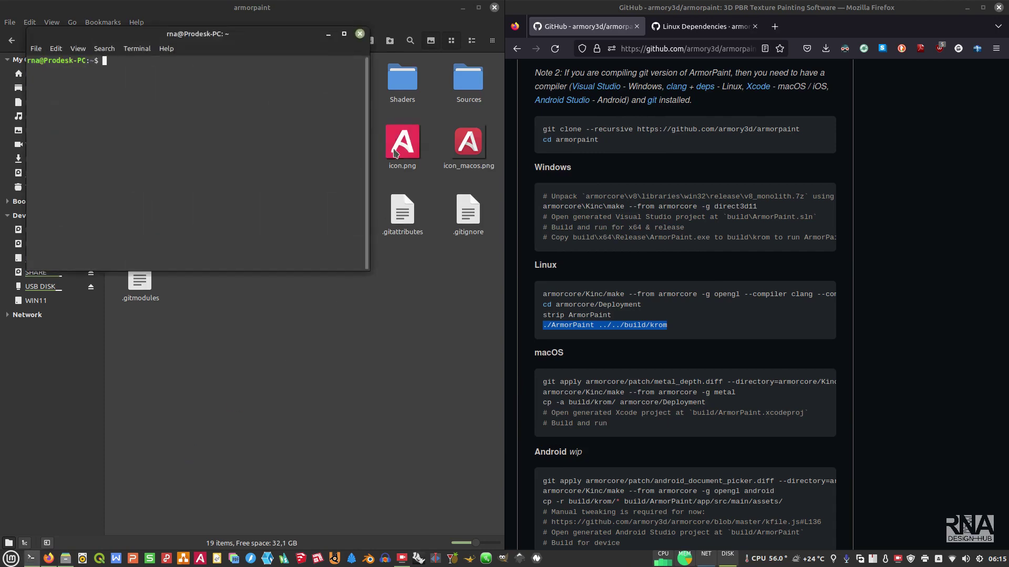
{"action": "left_click_drag", "start_coordinate": [230, 38], "coordinate": [412, 305]}
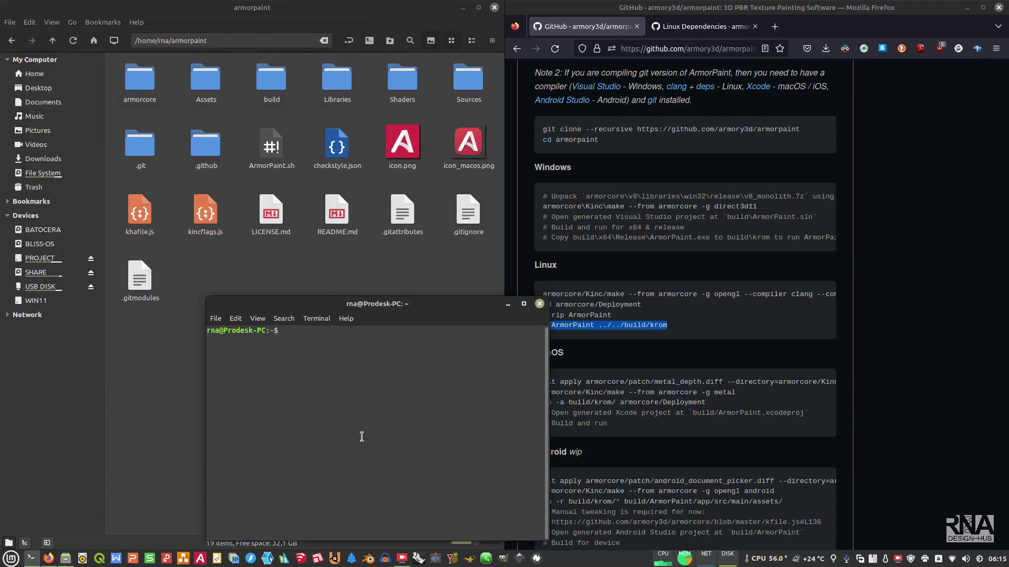
{"action": "type", "text": "sh"}
{"action": "left_click_drag", "start_coordinate": [272, 148], "coordinate": [315, 383]}
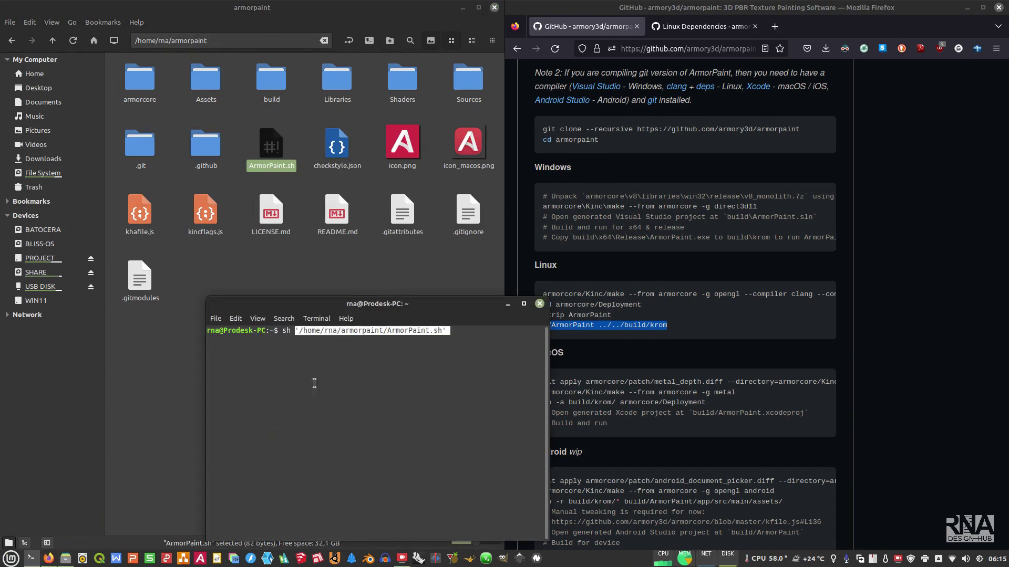
{"action": "key", "text": "Return"}
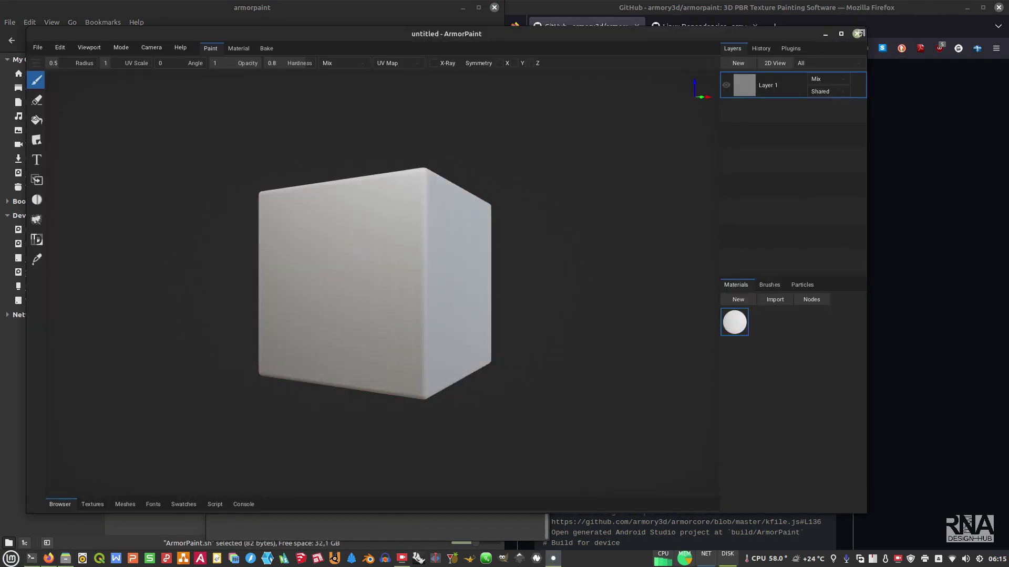
{"action": "left_click", "coordinate": [857, 34]}
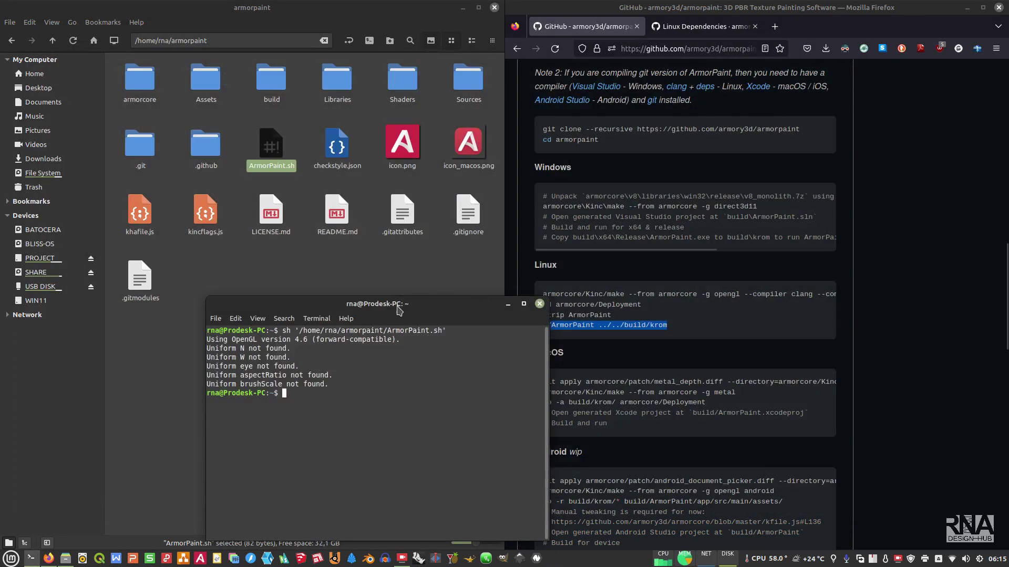
Clear the desktop by minimizing the file manager and Firefox and closing the terminal
{"action": "left_click_drag", "start_coordinate": [409, 306], "coordinate": [364, 288]}
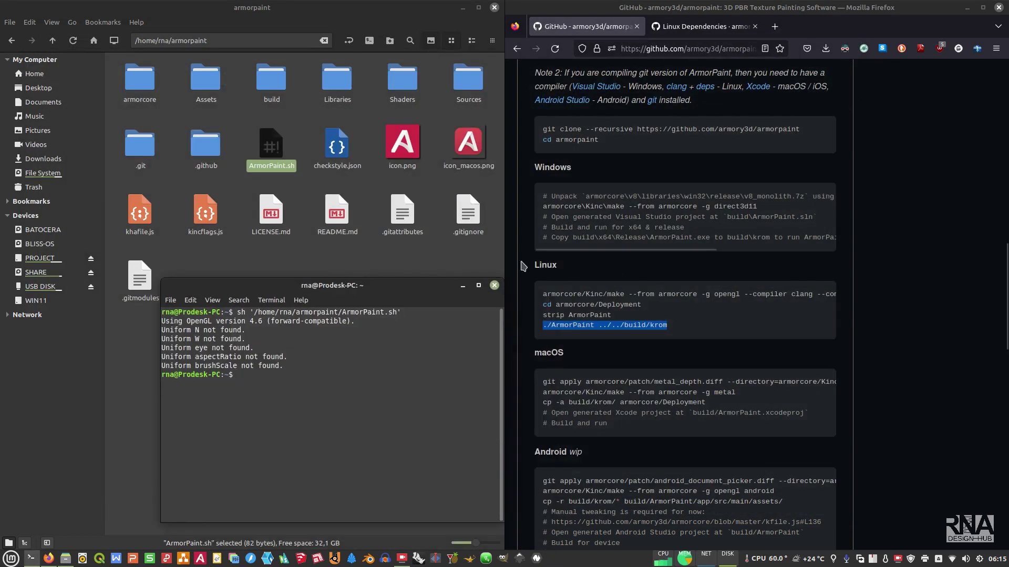
{"action": "left_click", "coordinate": [464, 9]}
{"action": "left_click", "coordinate": [967, 8]}
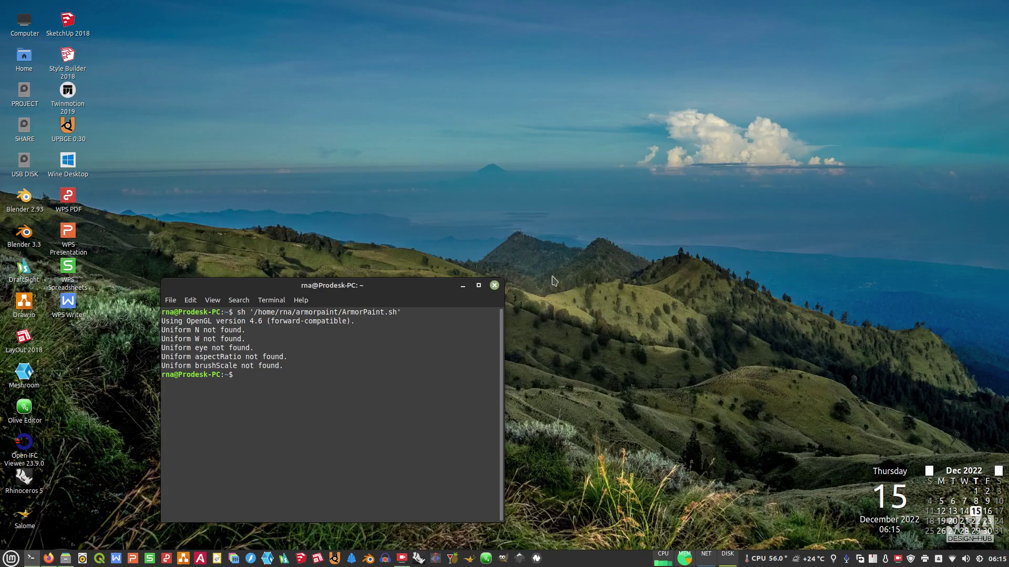
{"action": "left_click", "coordinate": [494, 286]}
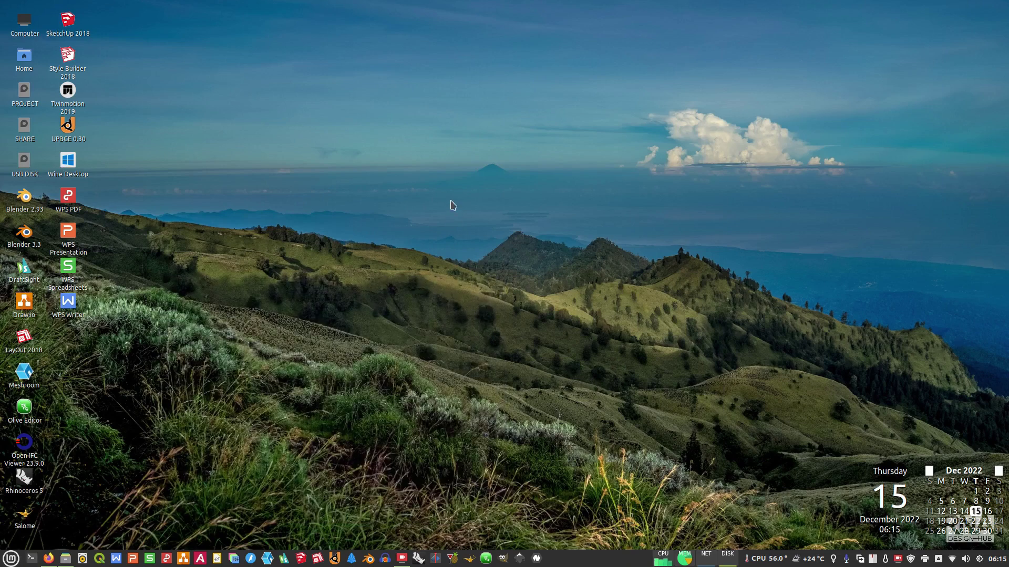
Start a new desktop launcher named ArmorPaint and use icon.png from the armorpaint folder as its icon
{"action": "right_click", "coordinate": [518, 140]}
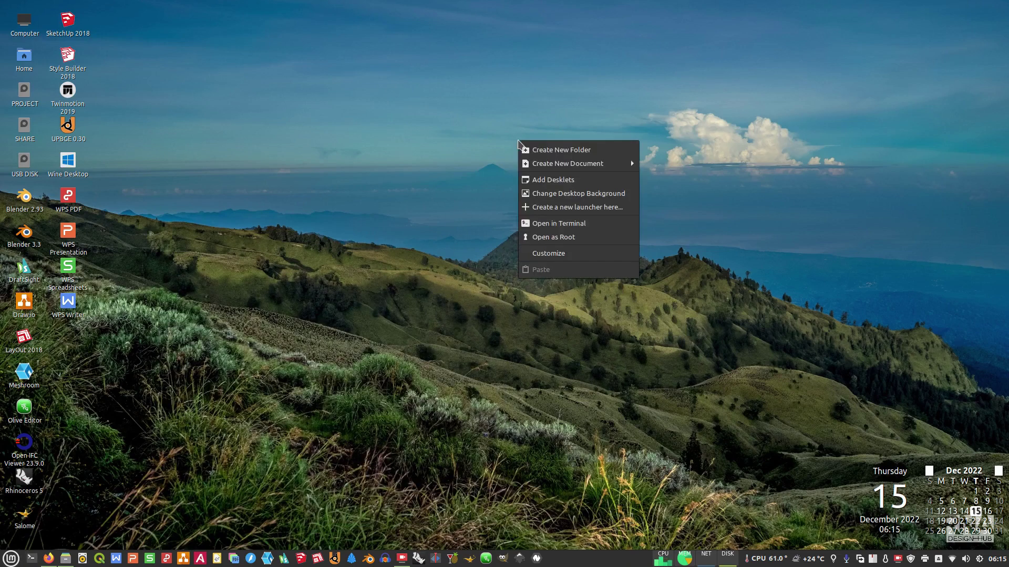
{"action": "left_click", "coordinate": [591, 208]}
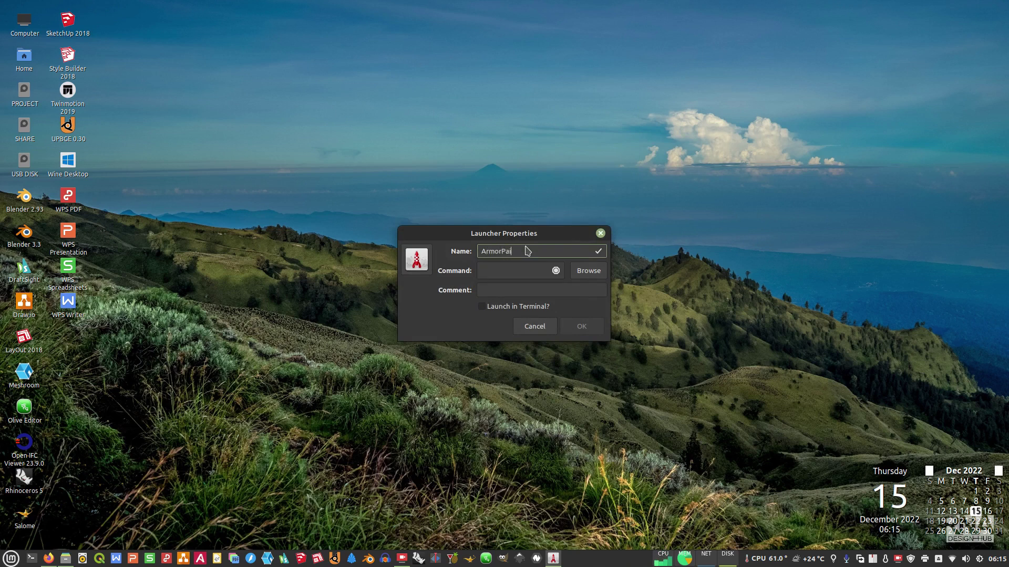
{"action": "left_click", "coordinate": [417, 269]}
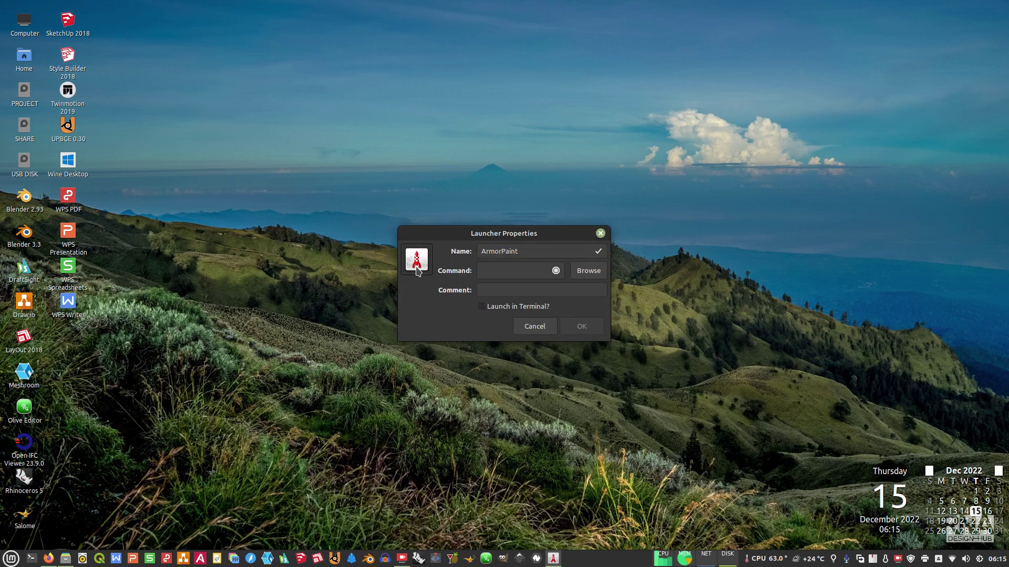
{"action": "left_click", "coordinate": [639, 206]}
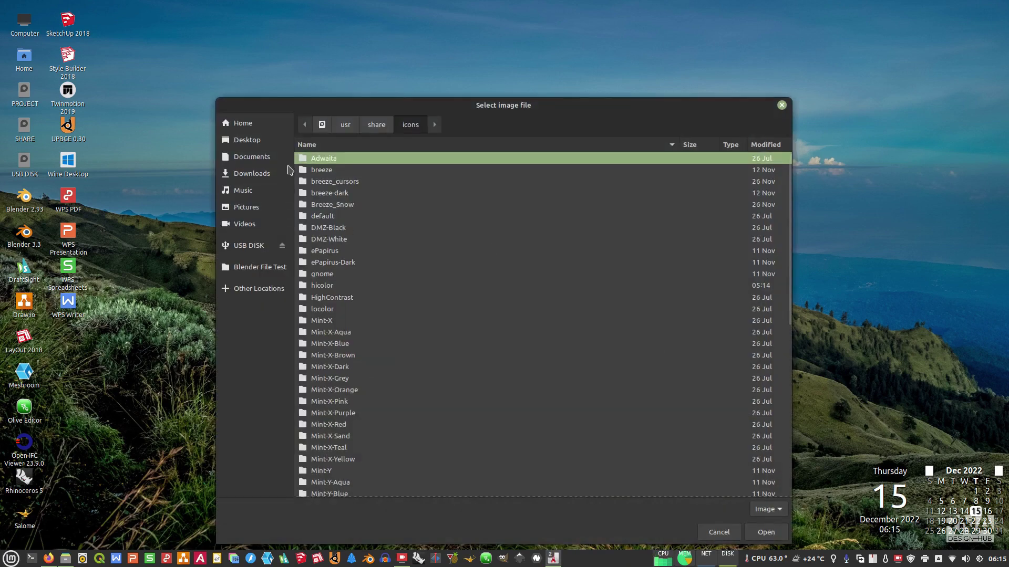
{"action": "left_click", "coordinate": [247, 126]}
{"action": "scroll", "coordinate": [356, 292], "scroll_direction": "down", "scroll_amount": 5}
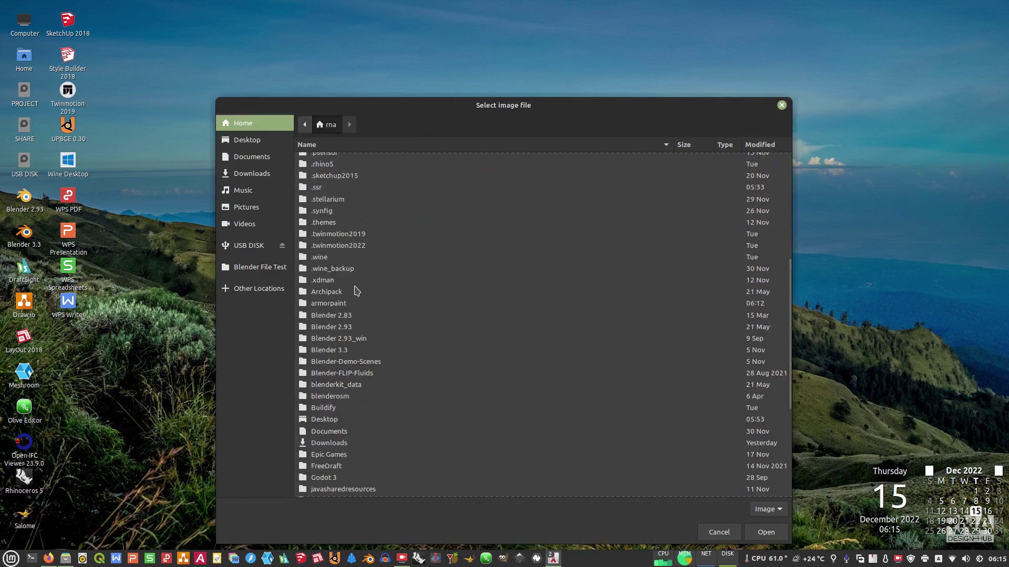
{"action": "double_click", "coordinate": [337, 304]}
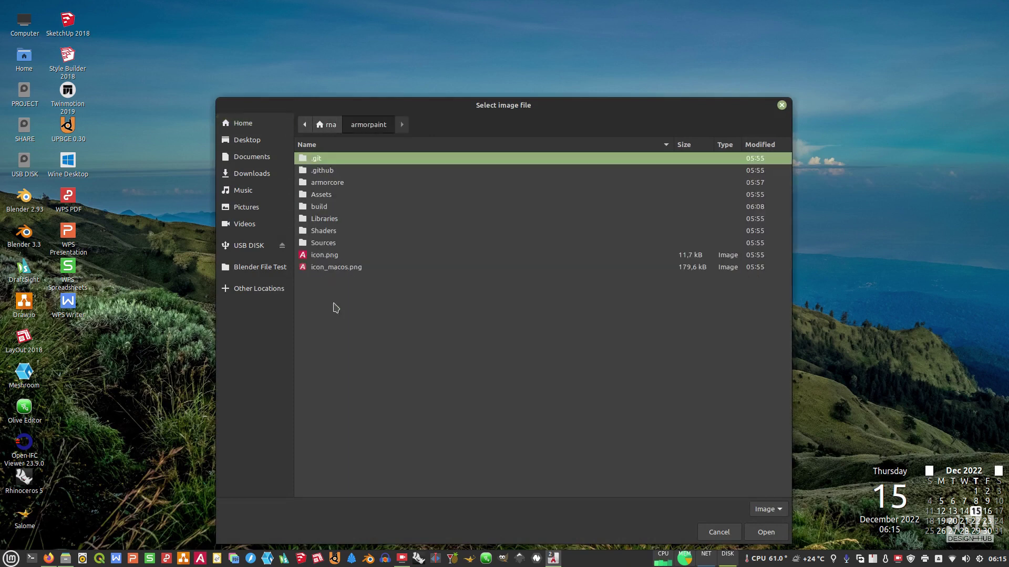
{"action": "double_click", "coordinate": [330, 257]}
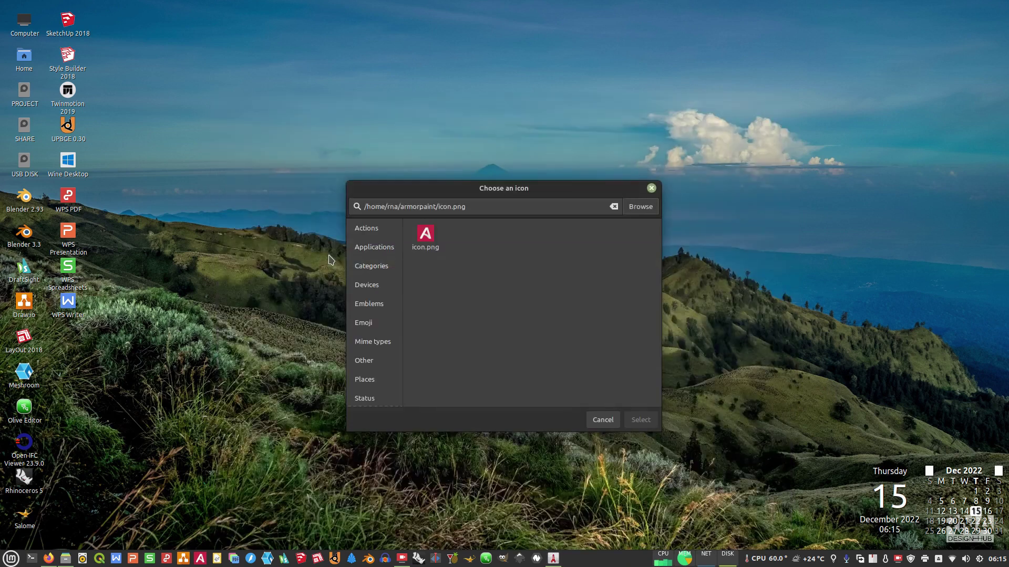
{"action": "left_click", "coordinate": [427, 237]}
{"action": "double_click", "coordinate": [429, 237]}
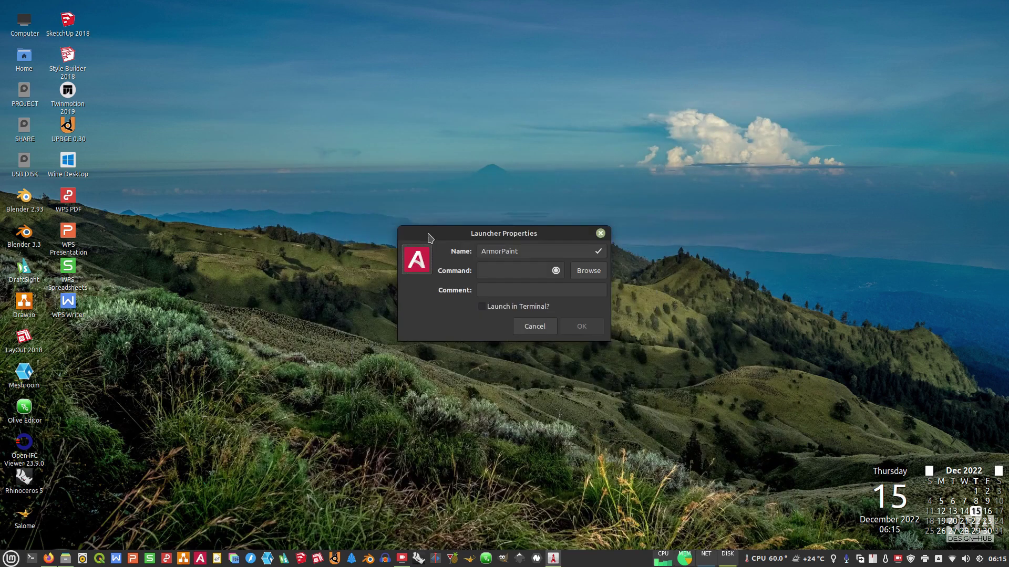
Set the launcher's command to ArmorPaint.sh from the armorpaint folder, then create the launcher and also add it to the menu
{"action": "left_click", "coordinate": [513, 270]}
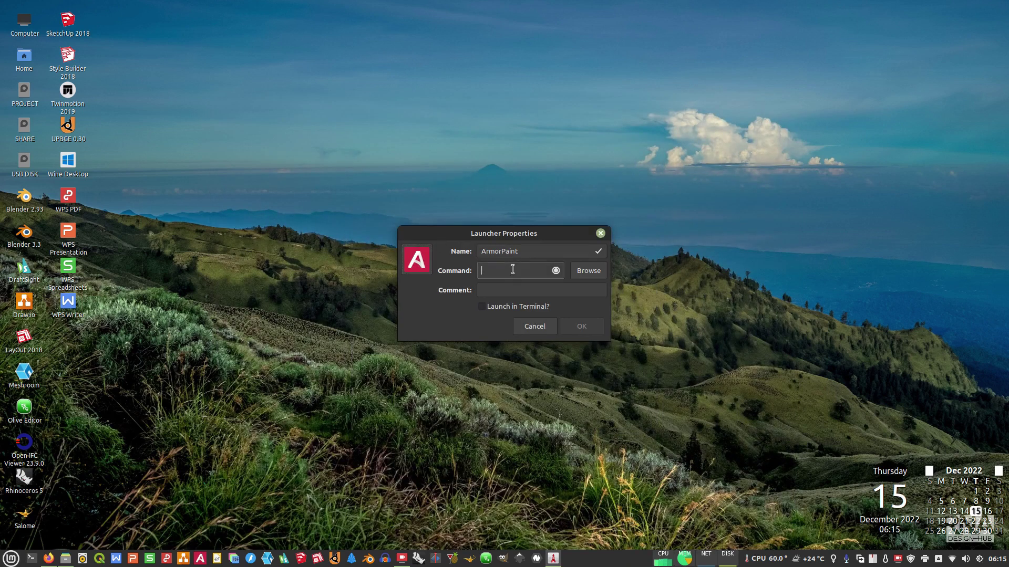
{"action": "left_click", "coordinate": [593, 272]}
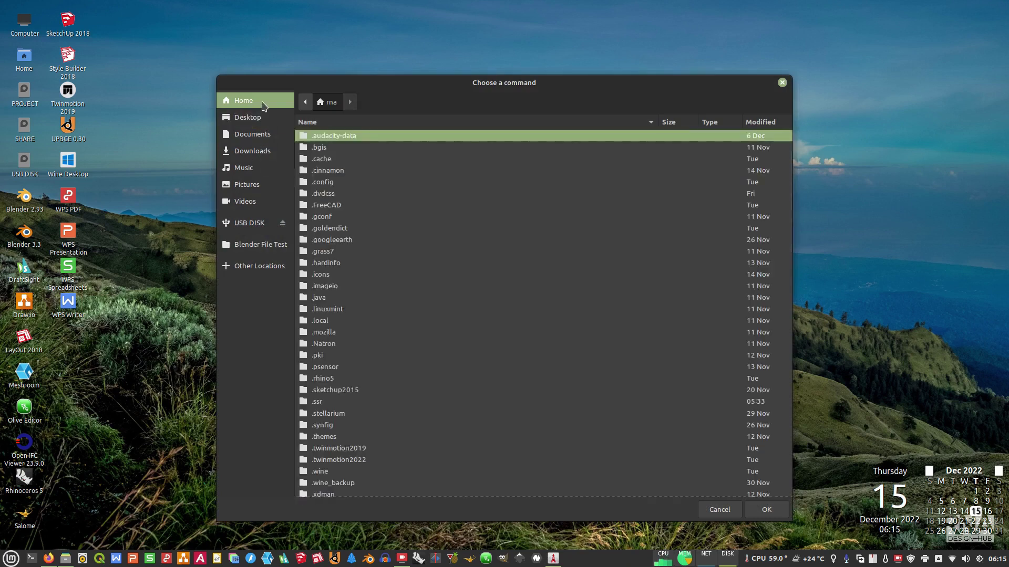
{"action": "scroll", "coordinate": [361, 291], "scroll_direction": "down", "scroll_amount": 5}
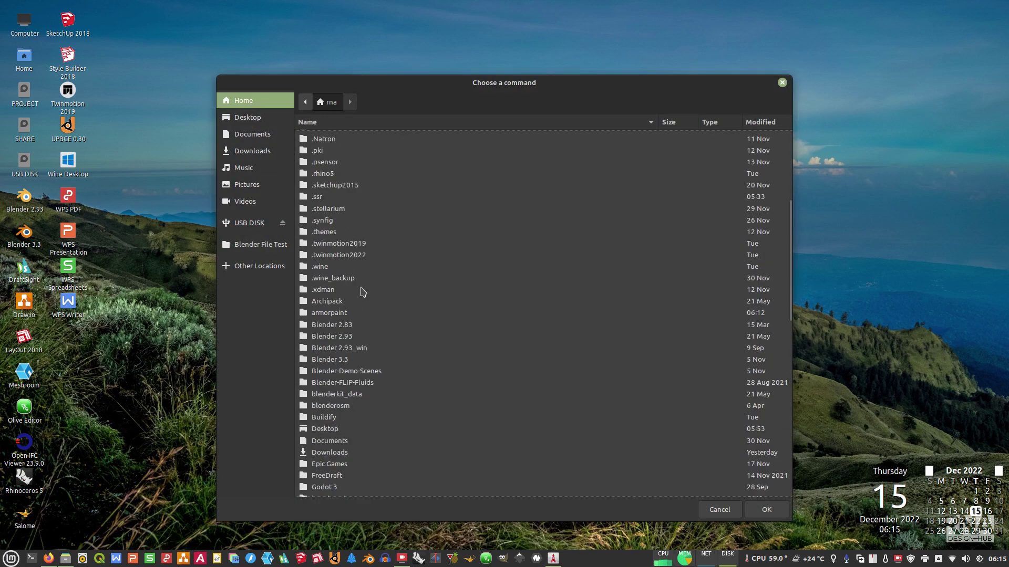
{"action": "double_click", "coordinate": [346, 313]}
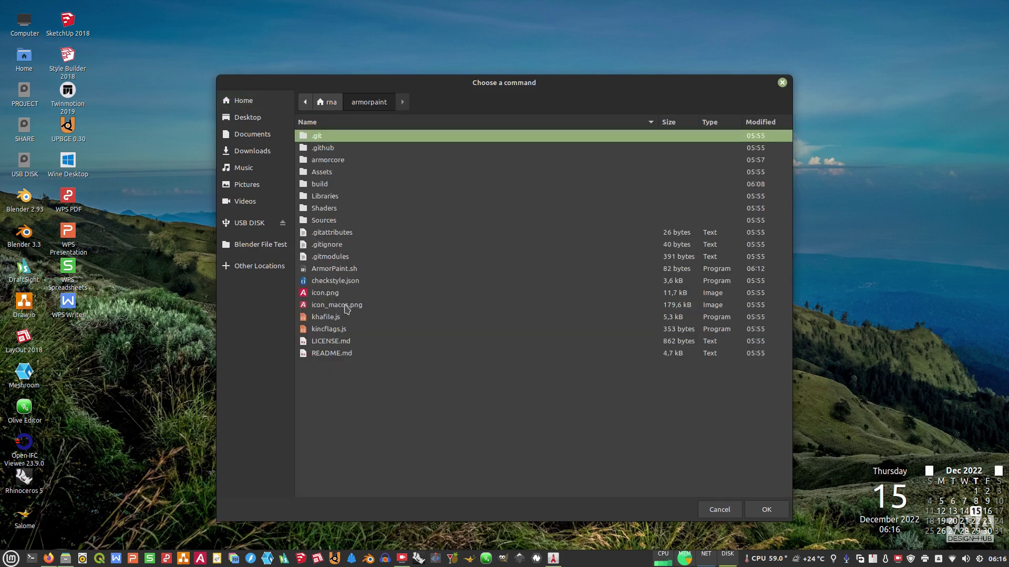
{"action": "left_click", "coordinate": [338, 270]}
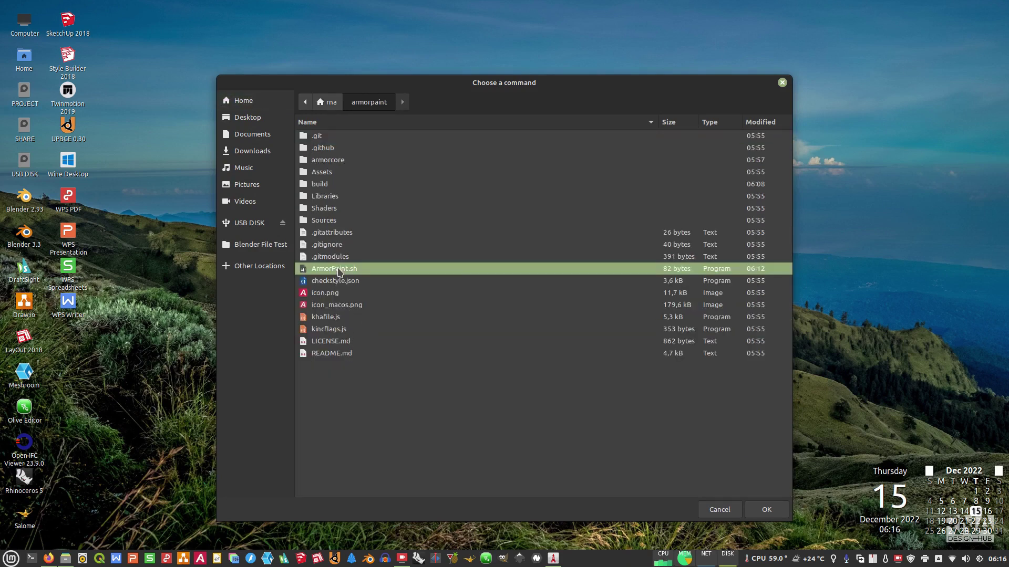
{"action": "left_click", "coordinate": [767, 510]}
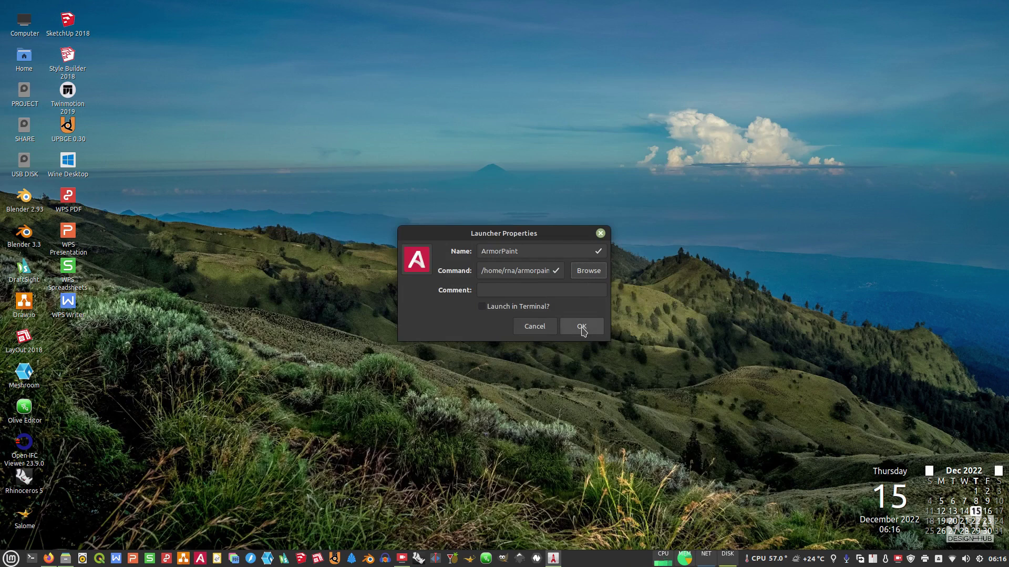
{"action": "left_click", "coordinate": [582, 327]}
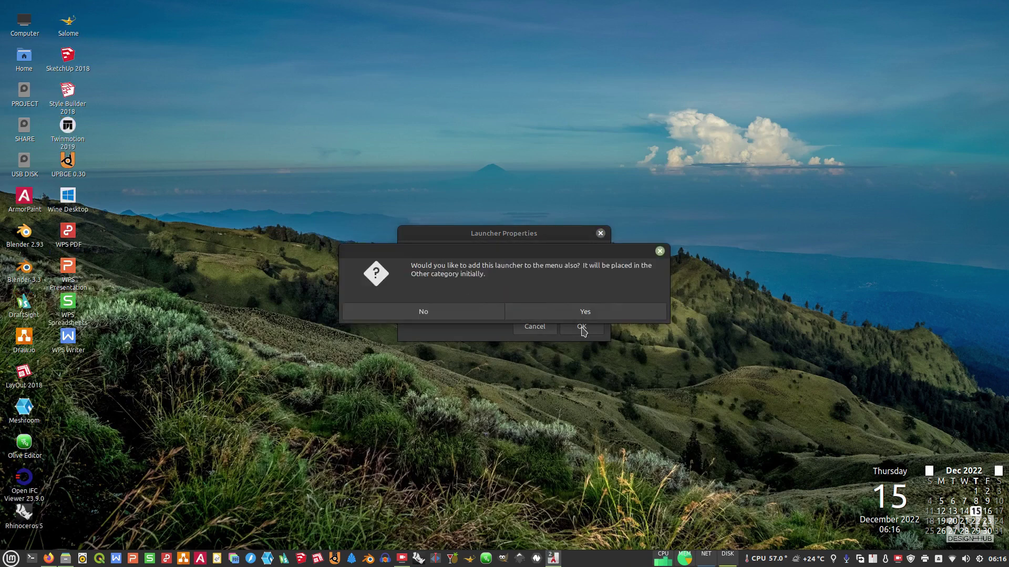
{"action": "left_click", "coordinate": [548, 315]}
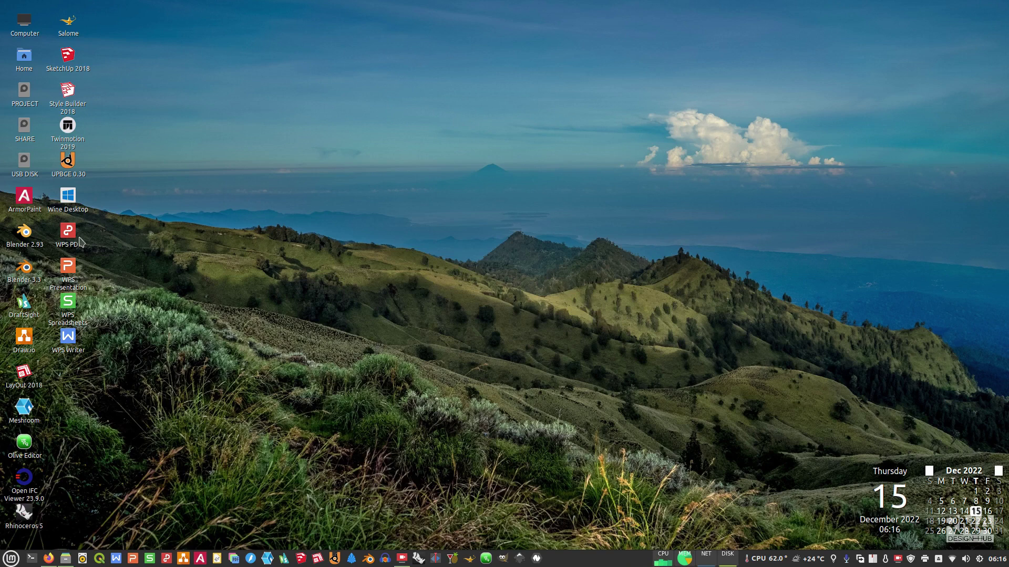
Test the new desktop launcher by starting ArmorPaint, rotating the view around the cube, and closing the program
{"action": "double_click", "coordinate": [24, 202]}
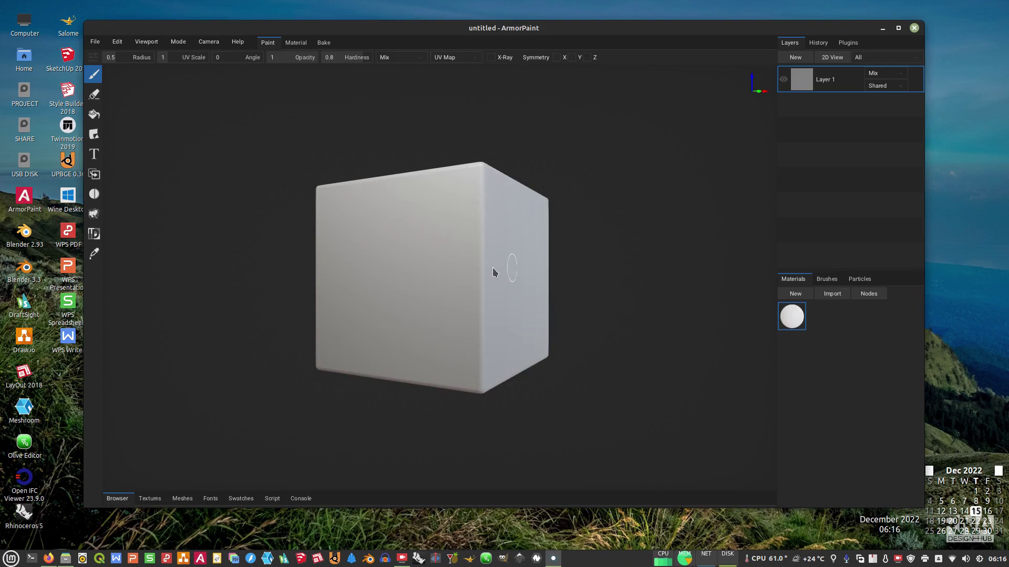
{"action": "right_click_drag", "start_coordinate": [494, 271], "coordinate": [579, 257]}
{"action": "left_click", "coordinate": [914, 28]}
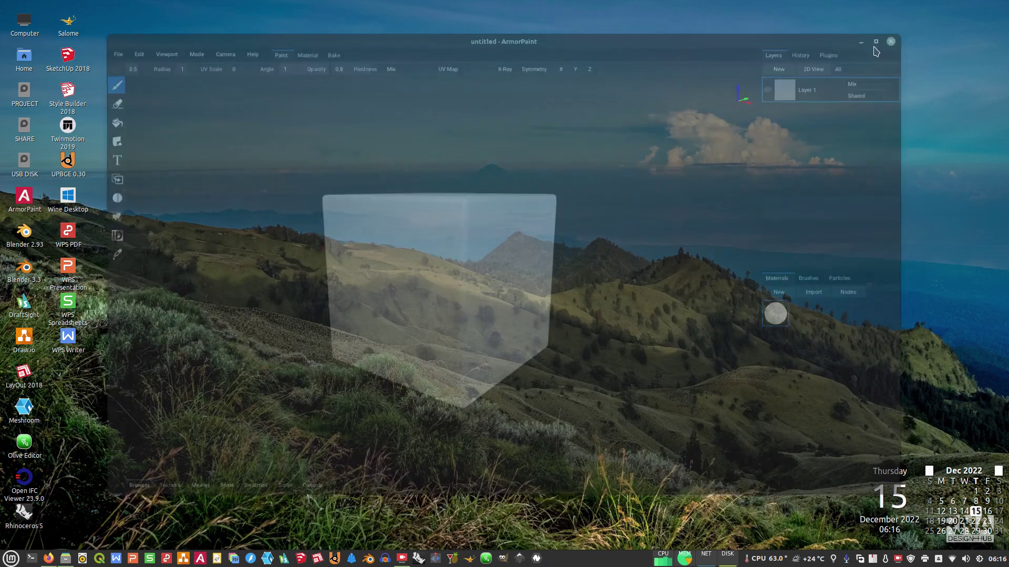
Test the launcher's application-menu entry by searching for "armo", starting ArmorPaint, and rotating the view around the cube
{"action": "left_click", "coordinate": [12, 559]}
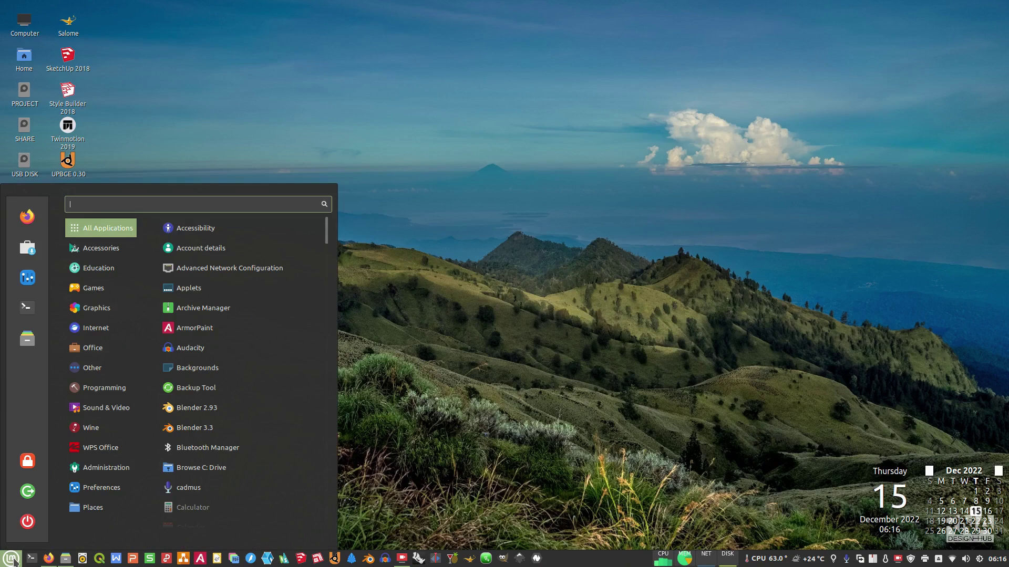
{"action": "type", "text": "armol"}
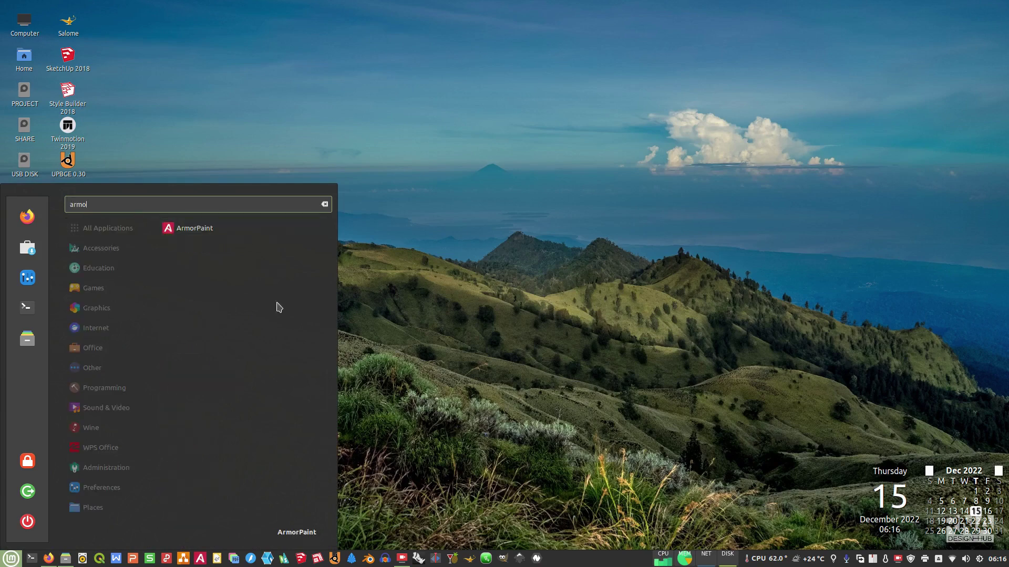
{"action": "left_click", "coordinate": [193, 230]}
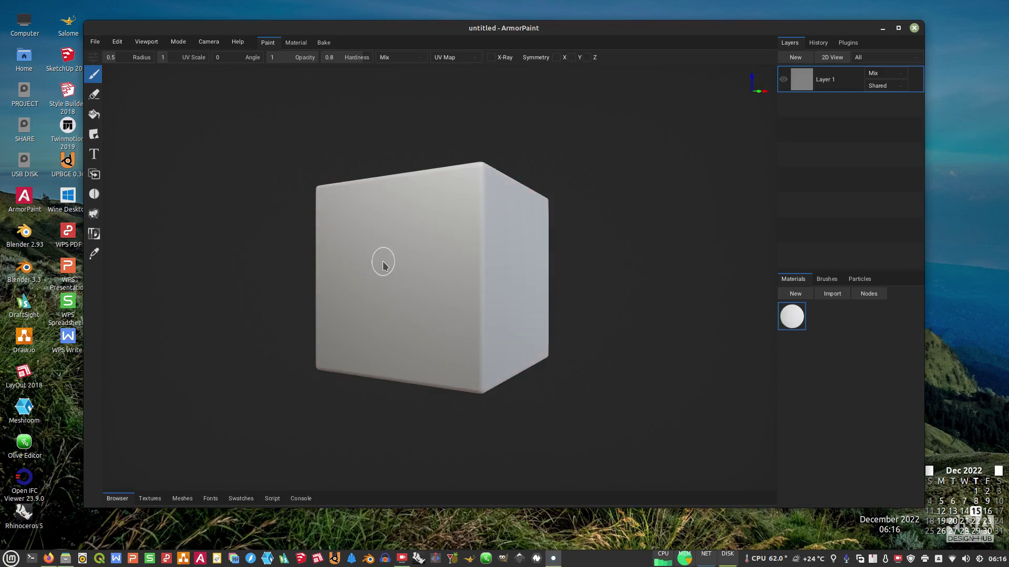
{"action": "right_click_drag", "start_coordinate": [550, 250], "coordinate": [510, 255]}
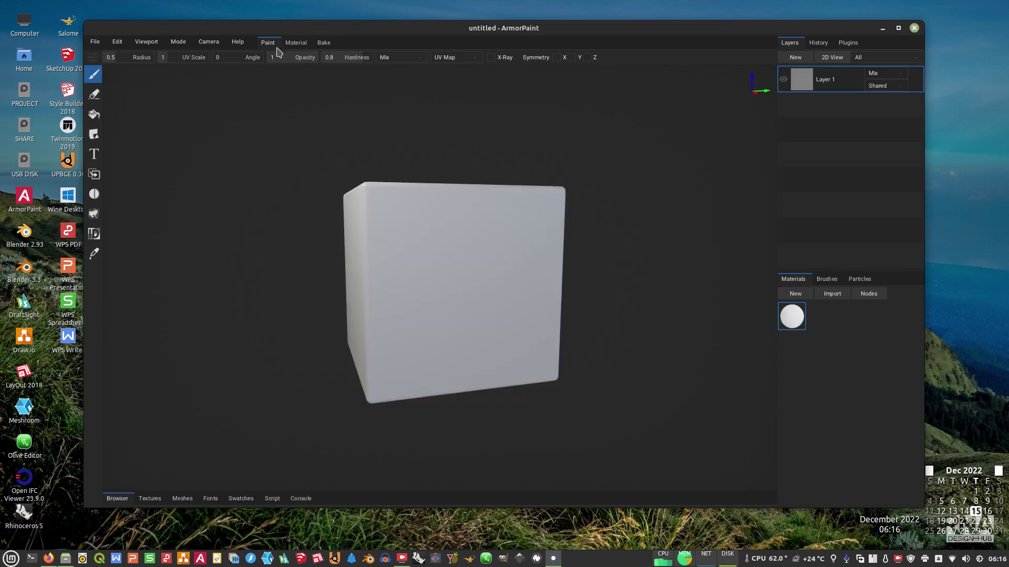
Check ArmorPaint's version and build information in the About dialog, then close the dialog
{"action": "left_click", "coordinate": [242, 45]}
{"action": "left_click", "coordinate": [259, 144]}
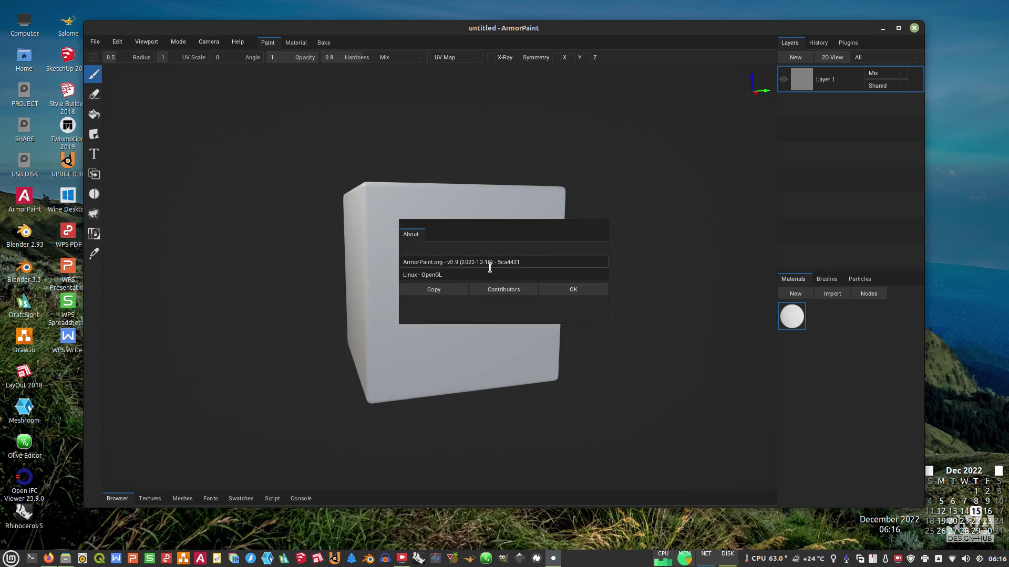
{"action": "left_click", "coordinate": [579, 292]}
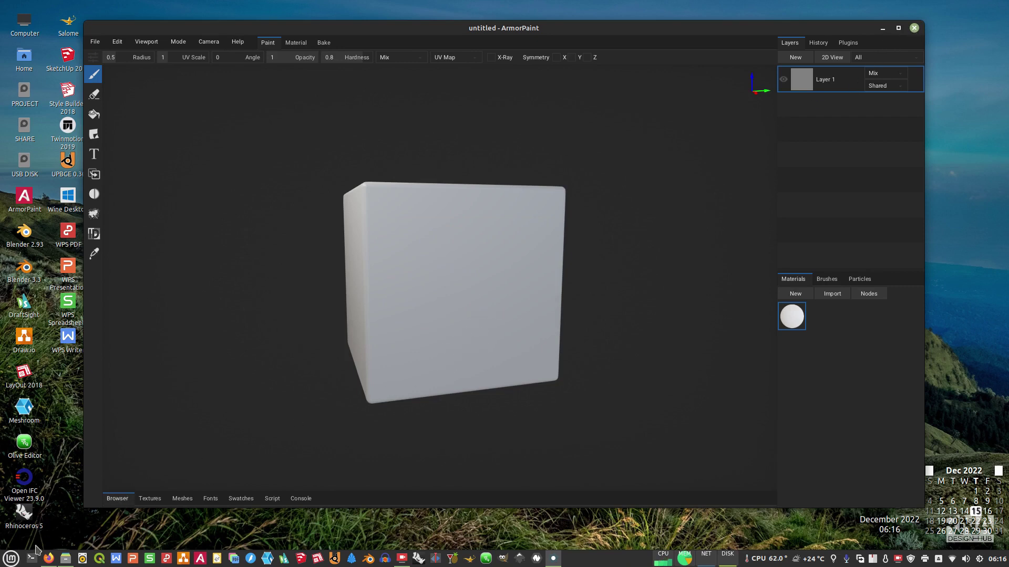
Switch to Firefox, maximize it, and open the README's "paid" binaries link in a new tab and show that page
{"action": "left_click", "coordinate": [47, 559]}
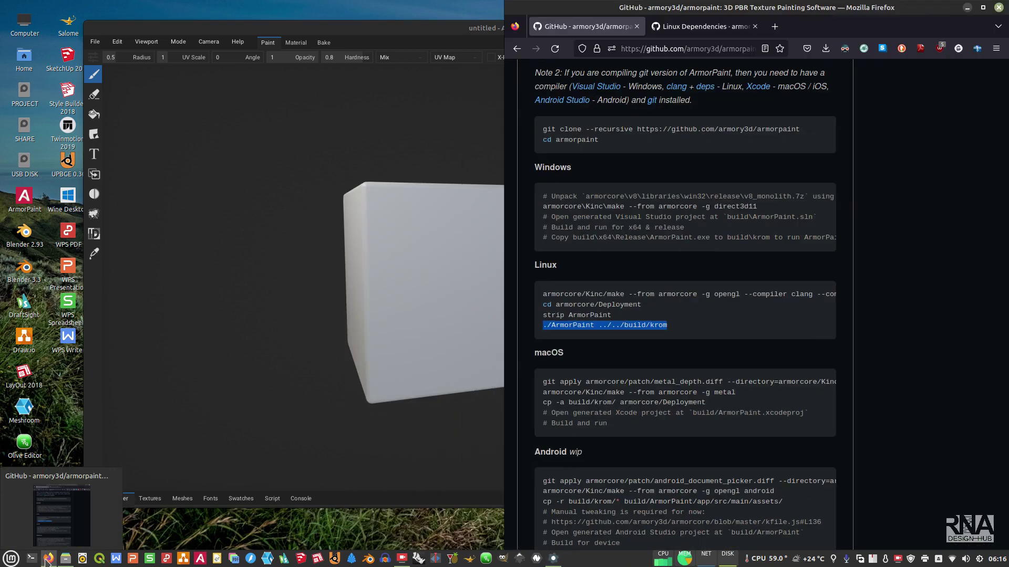
{"action": "left_click", "coordinate": [984, 8]}
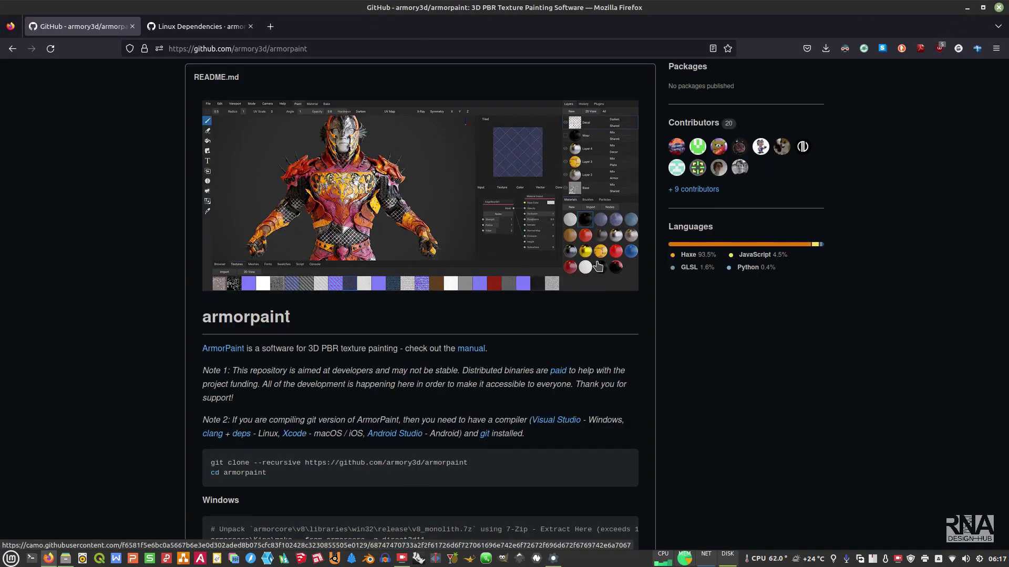
{"action": "right_click", "coordinate": [560, 374]}
{"action": "left_click", "coordinate": [617, 190]}
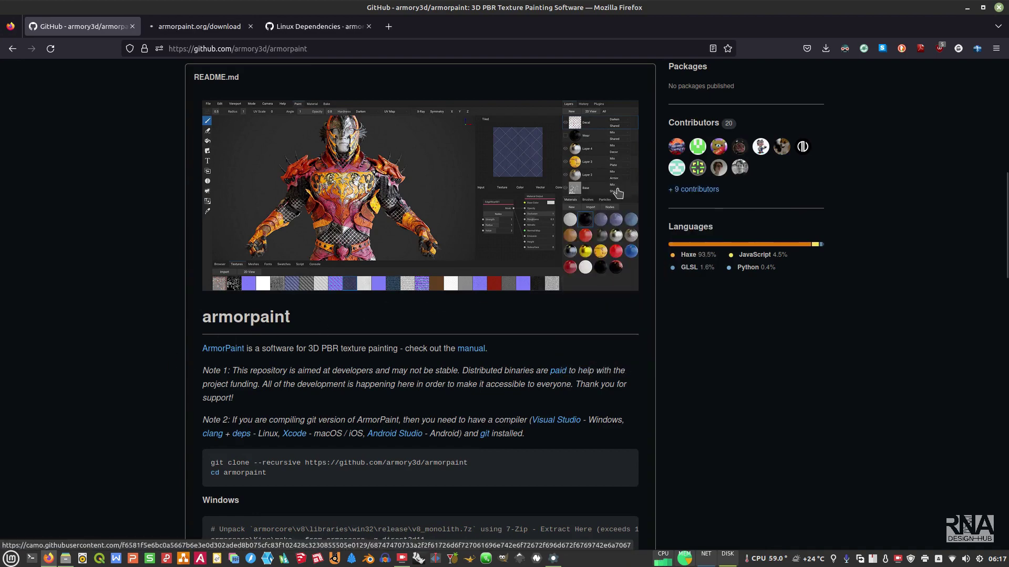
{"action": "left_click", "coordinate": [208, 30]}
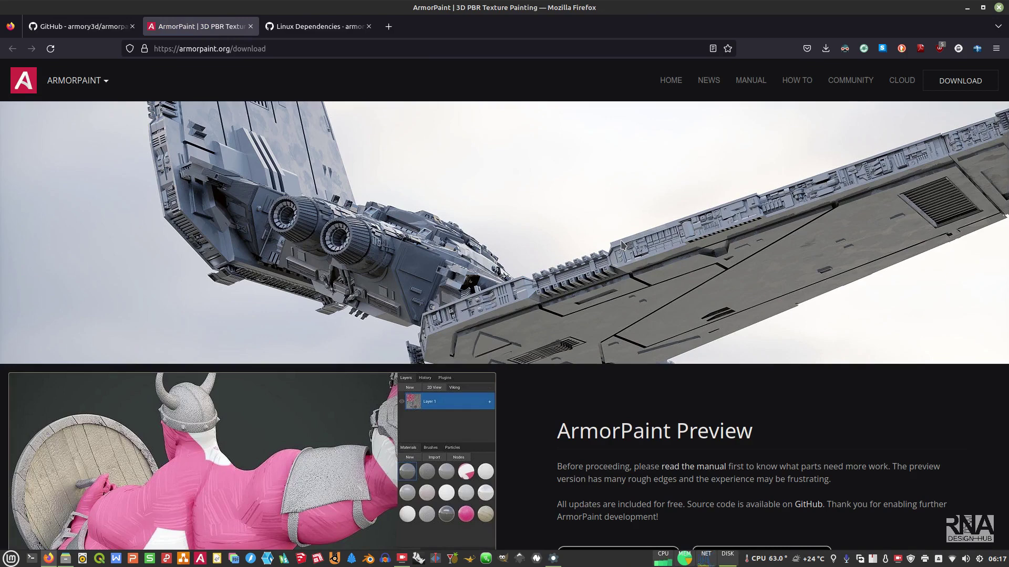
Look through the ArmorPaint download page, examining the price, ratings, store options and latest release details
{"action": "scroll", "coordinate": [621, 245], "scroll_direction": "down", "scroll_amount": 5}
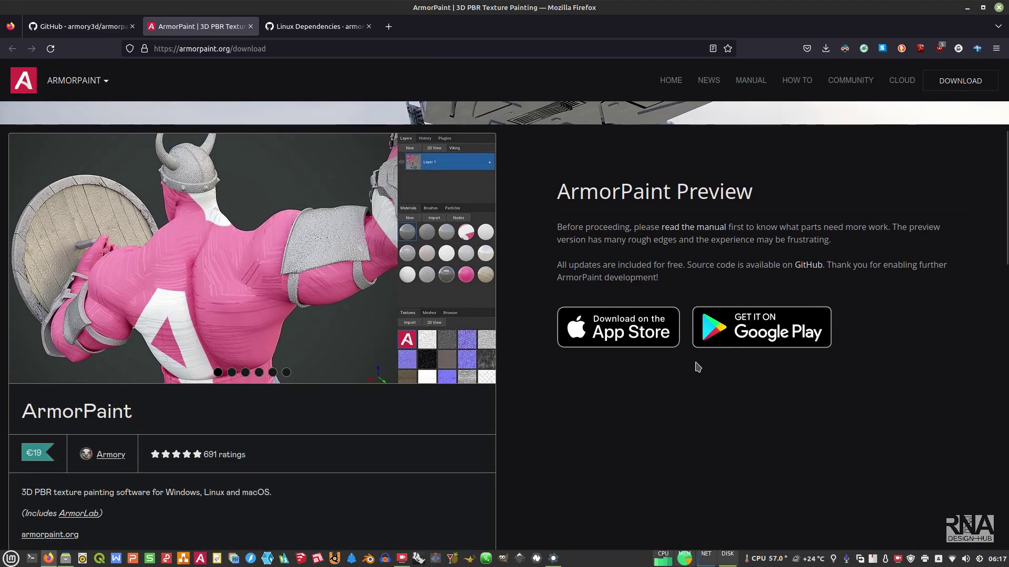
{"action": "scroll", "coordinate": [637, 321], "scroll_direction": "down", "scroll_amount": 4}
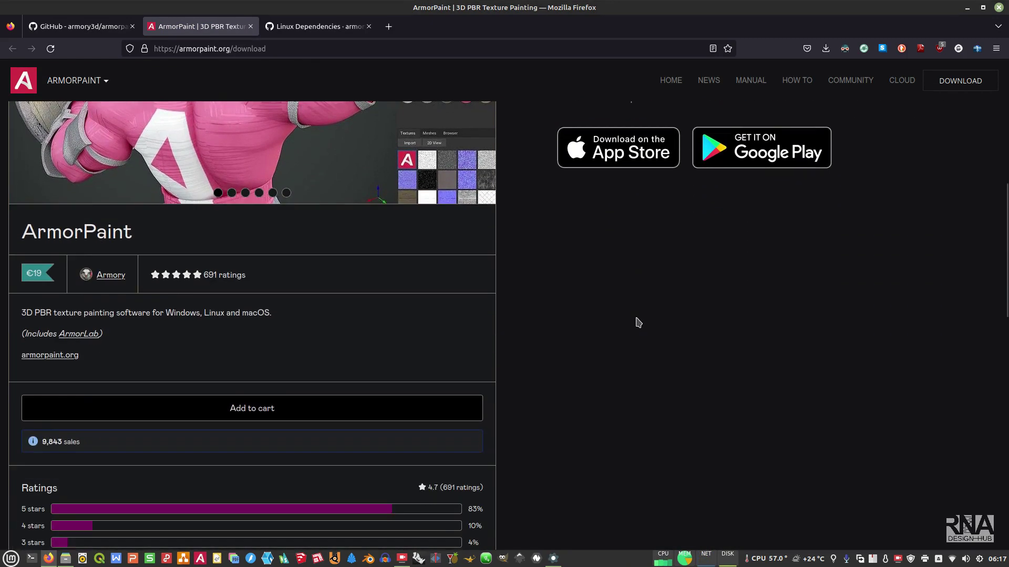
{"action": "scroll", "coordinate": [494, 333], "scroll_direction": "up", "scroll_amount": 4}
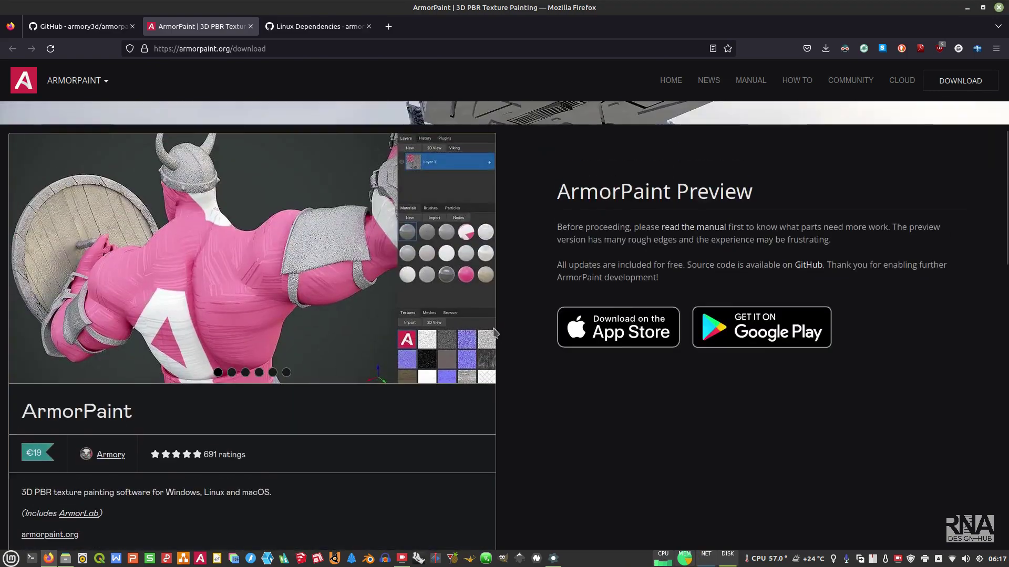
{"action": "scroll", "coordinate": [494, 333], "scroll_direction": "up", "scroll_amount": 4}
{"action": "scroll", "coordinate": [493, 333], "scroll_direction": "down", "scroll_amount": 14}
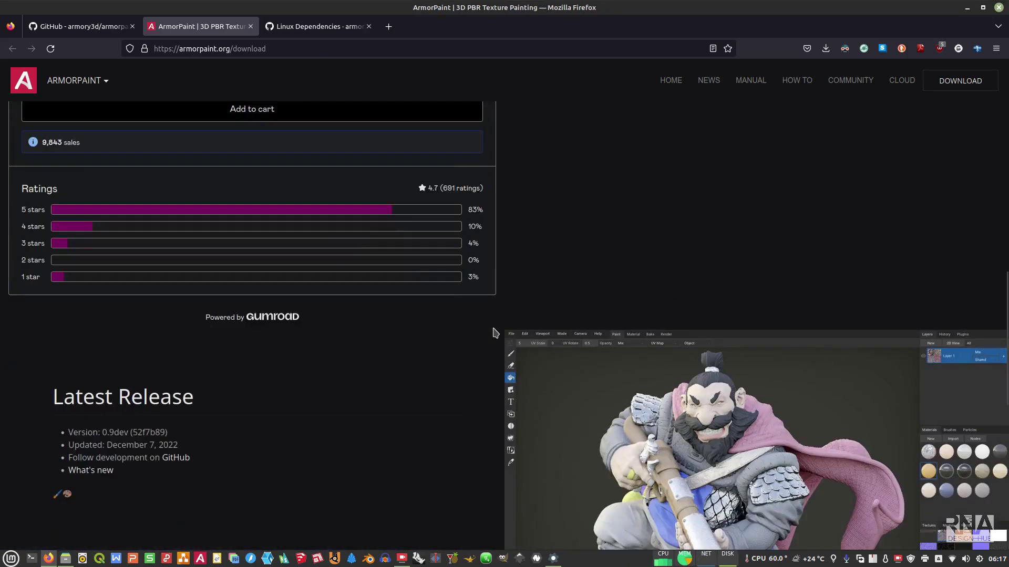
{"action": "scroll", "coordinate": [494, 333], "scroll_direction": "down", "scroll_amount": 1}
{"action": "scroll", "coordinate": [480, 313], "scroll_direction": "down", "scroll_amount": 11}
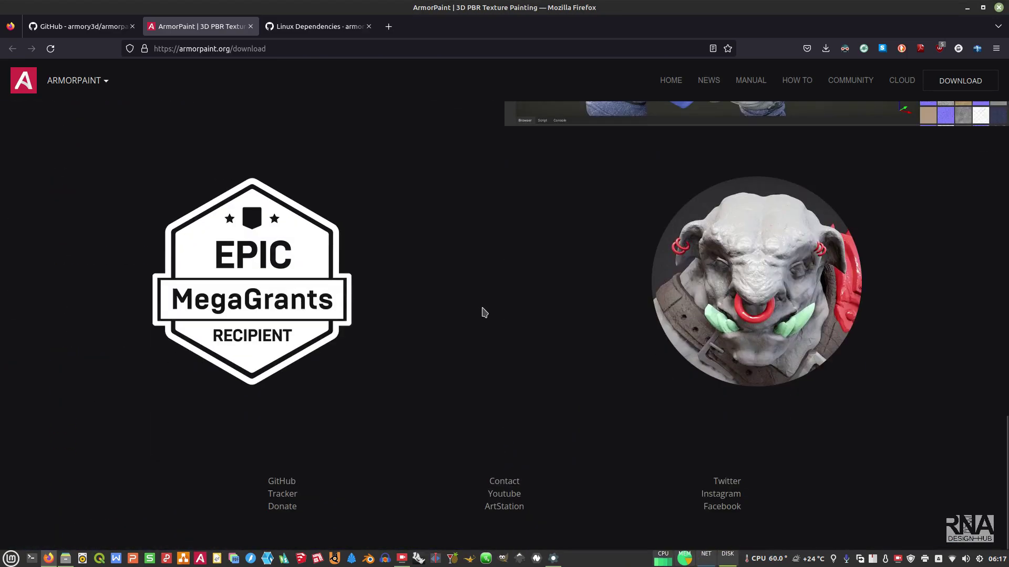
{"action": "scroll", "coordinate": [484, 313], "scroll_direction": "up", "scroll_amount": 14}
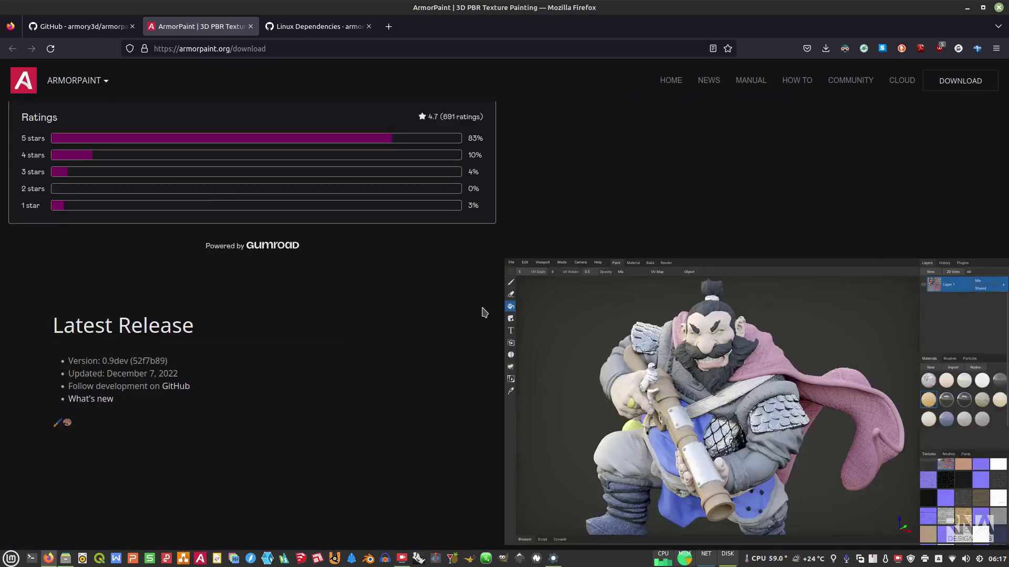
{"action": "scroll", "coordinate": [484, 312], "scroll_direction": "down", "scroll_amount": 5}
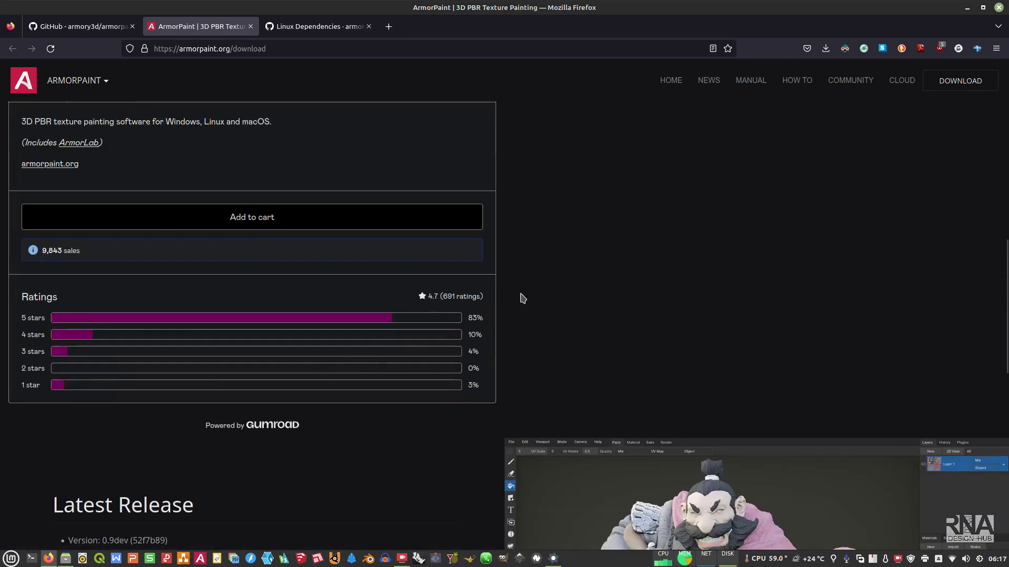
{"action": "scroll", "coordinate": [521, 297], "scroll_direction": "up", "scroll_amount": 6}
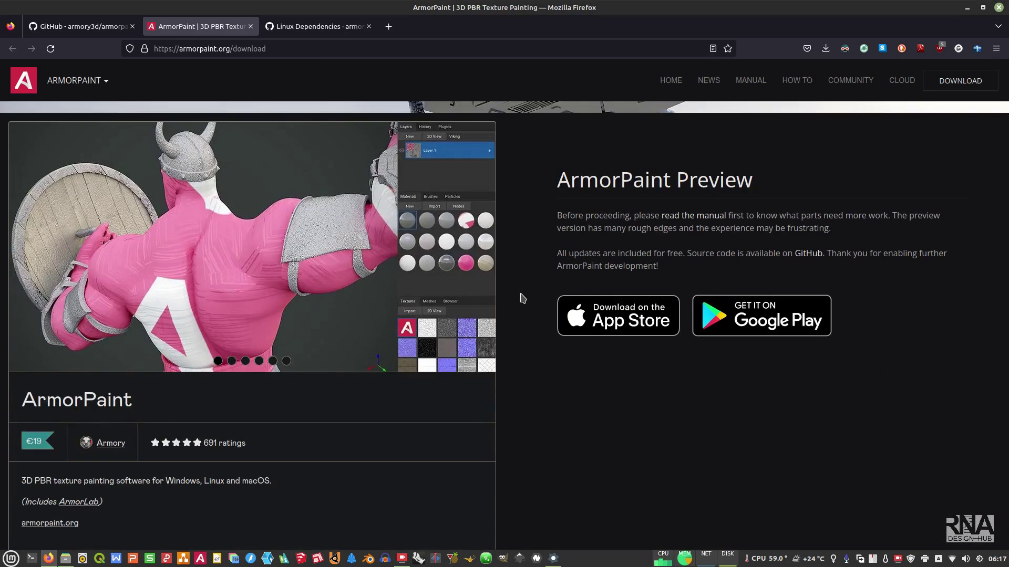
{"action": "scroll", "coordinate": [411, 339], "scroll_direction": "up", "scroll_amount": 5}
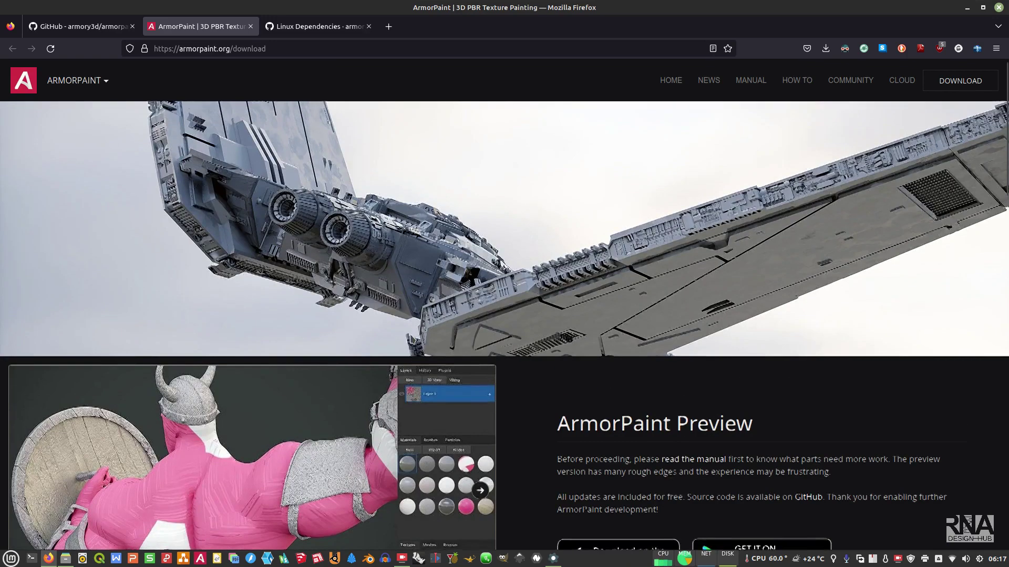